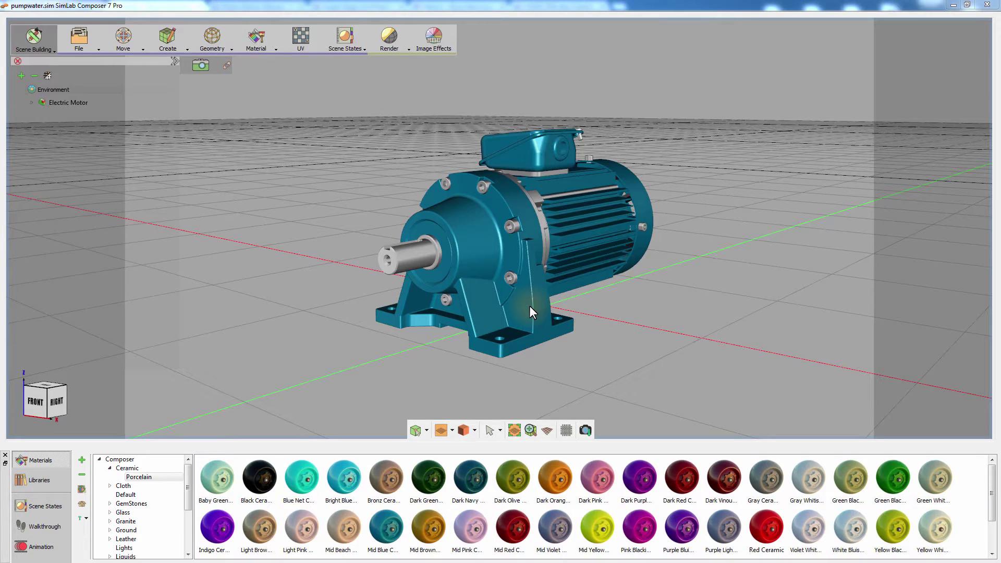
Orbit around the motor and start creating annotations from the Create menu
left_click_drag(530, 306, 557, 315)
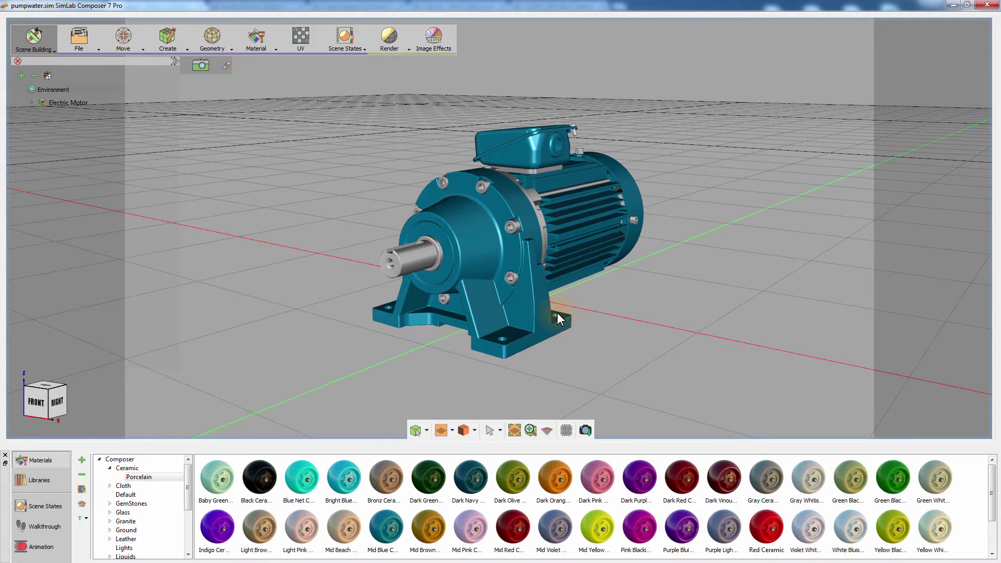
left_click_drag(556, 312, 694, 294)
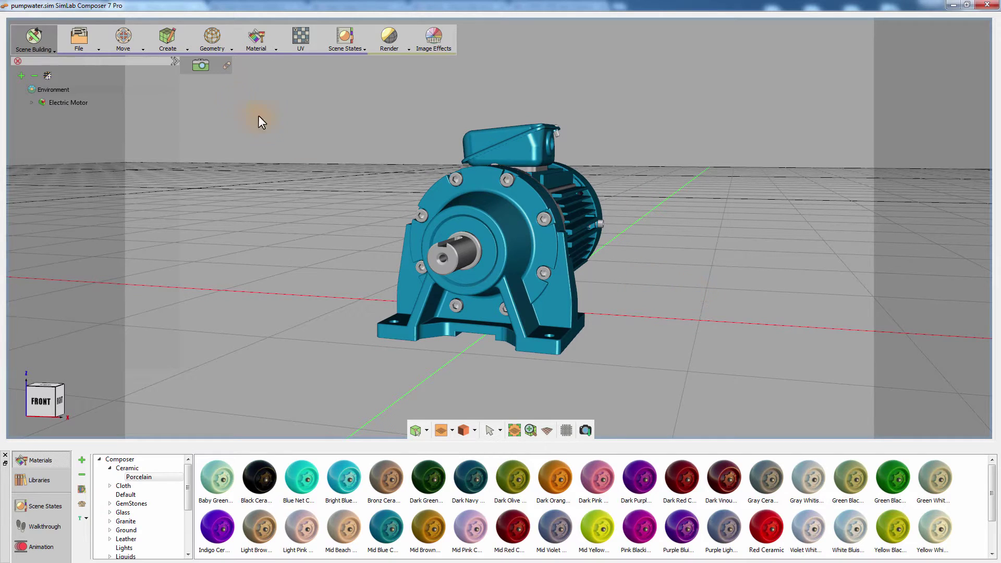
left_click(161, 43)
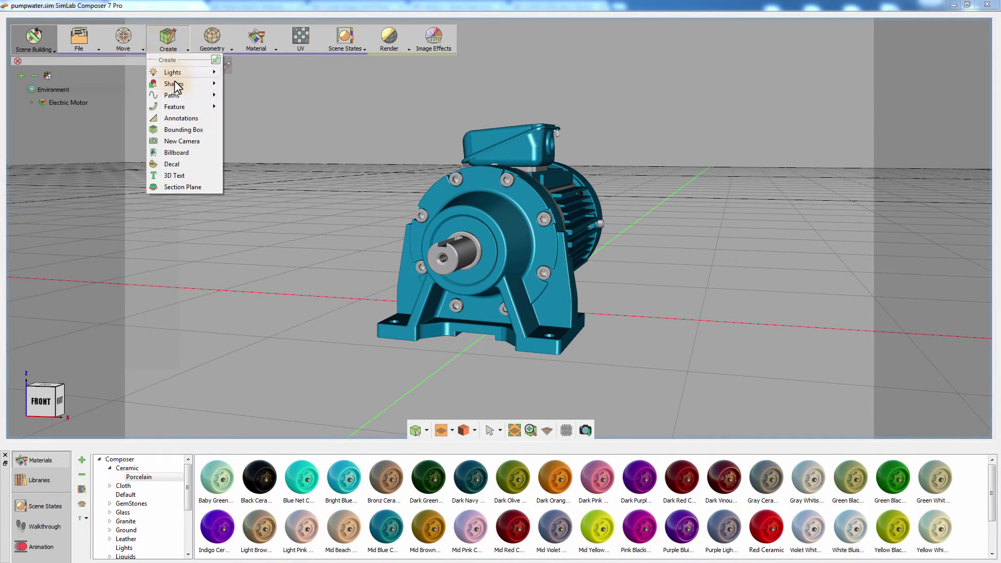
left_click(179, 118)
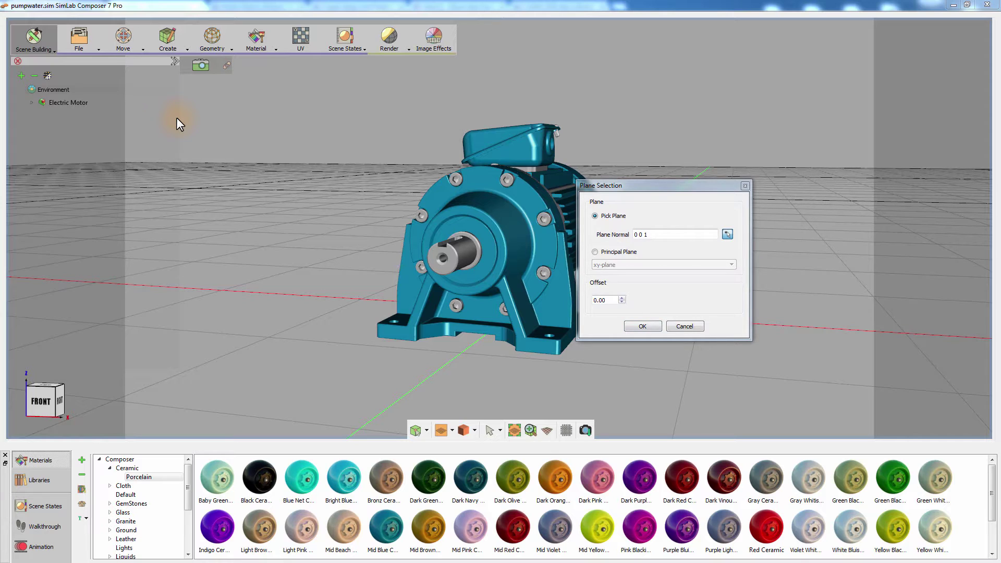
Set the annotation plane on the Out Reducer Housing face (normal 0 -1 0, offset 0.00)
left_click_drag(625, 186, 449, 184)
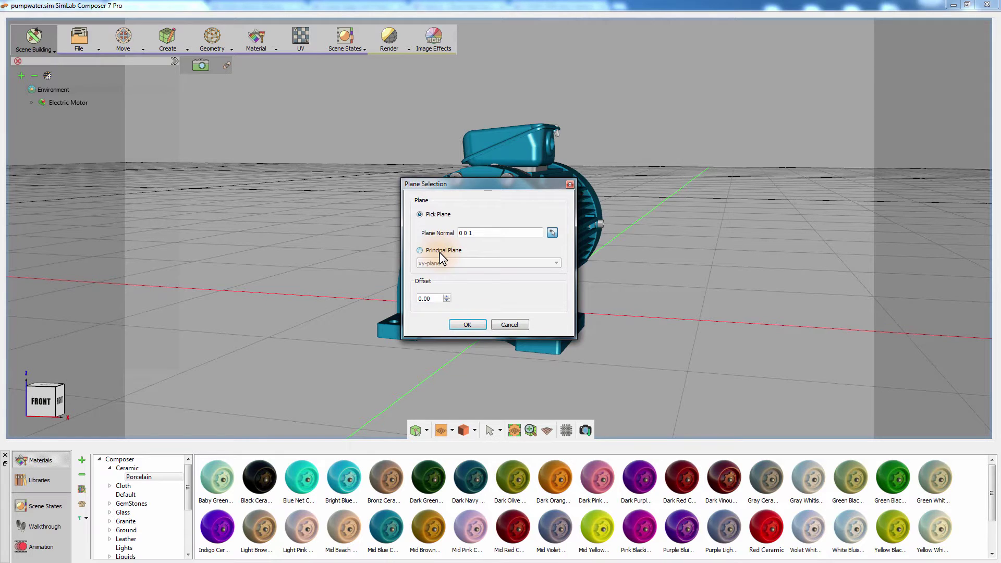
left_click_drag(458, 187, 695, 179)
left_click_drag(567, 187, 489, 186)
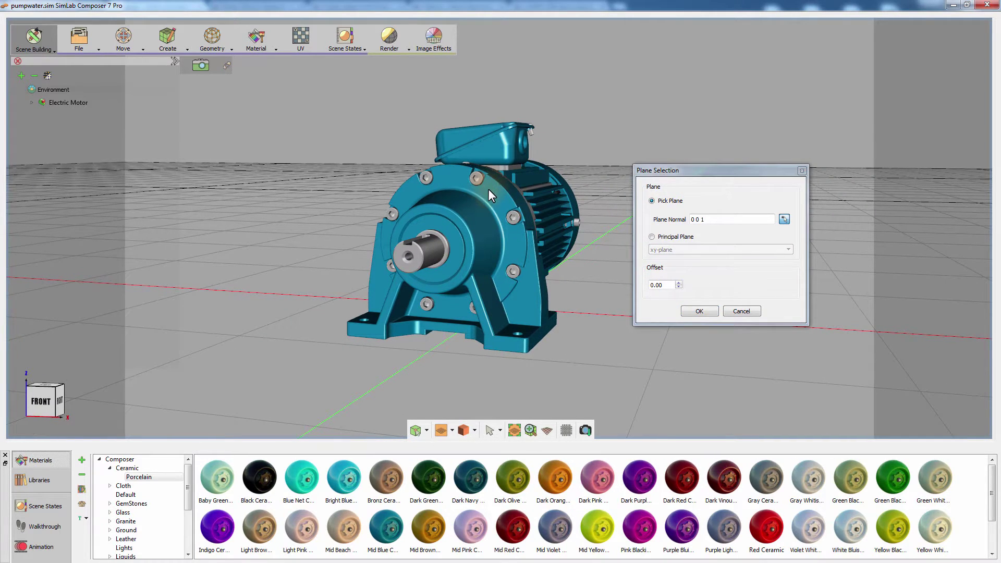
left_click(489, 191)
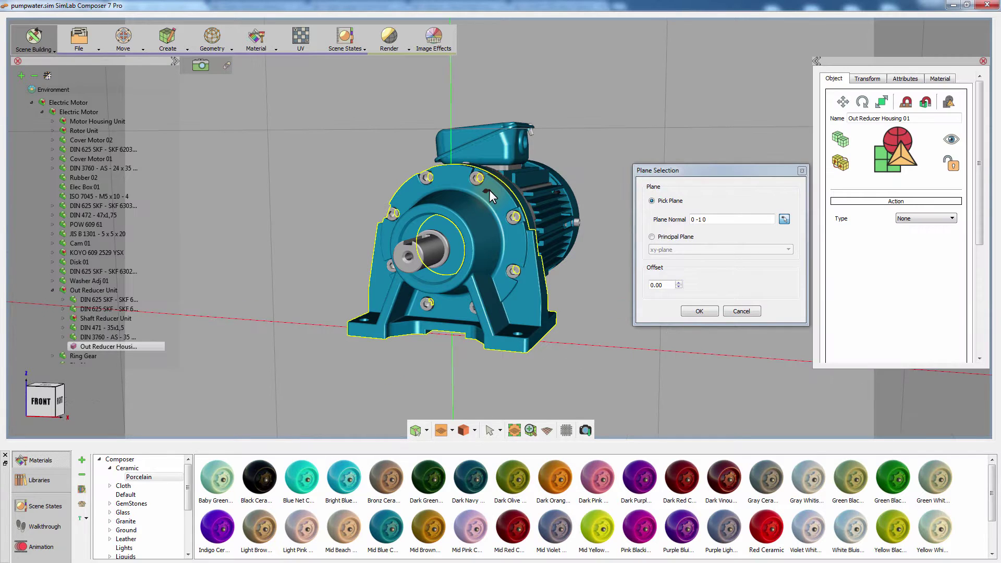
left_click_drag(540, 192, 344, 208)
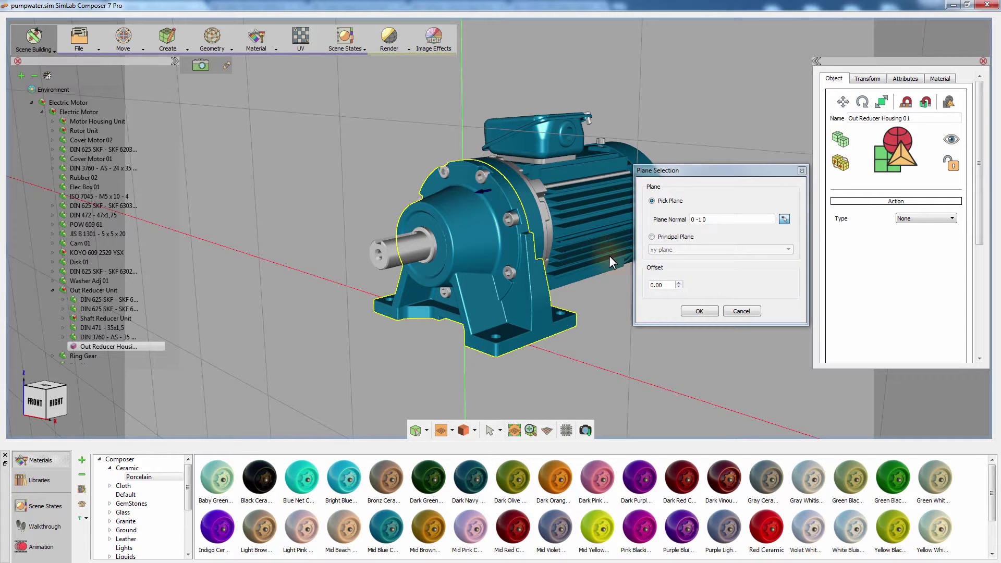
left_click(679, 282)
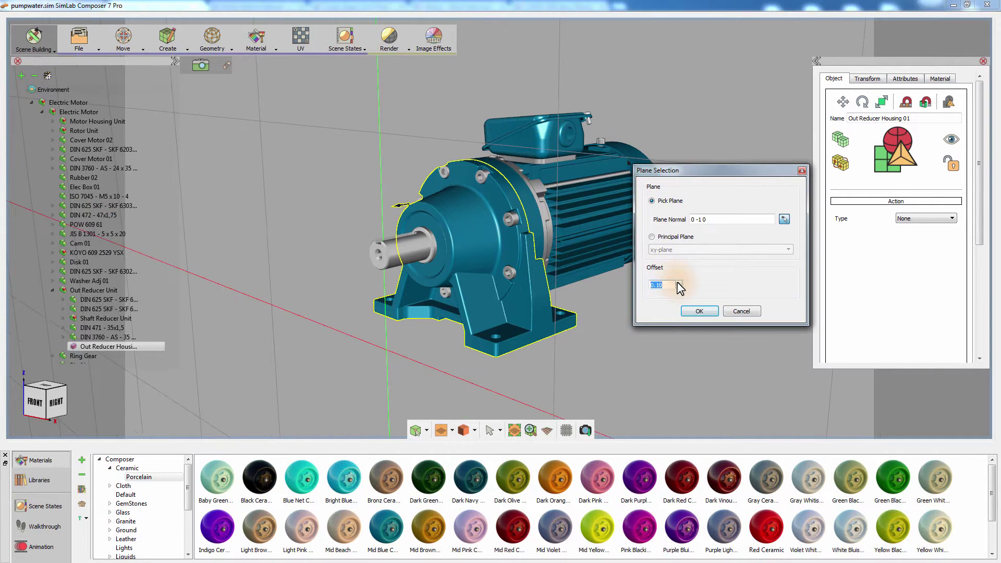
left_click(678, 287)
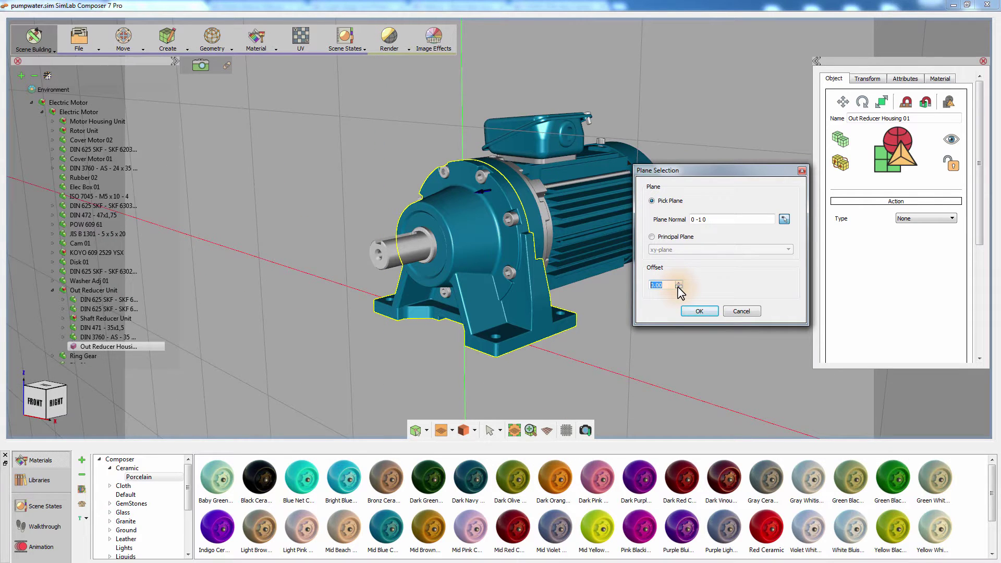
left_click(698, 312)
left_click(697, 312)
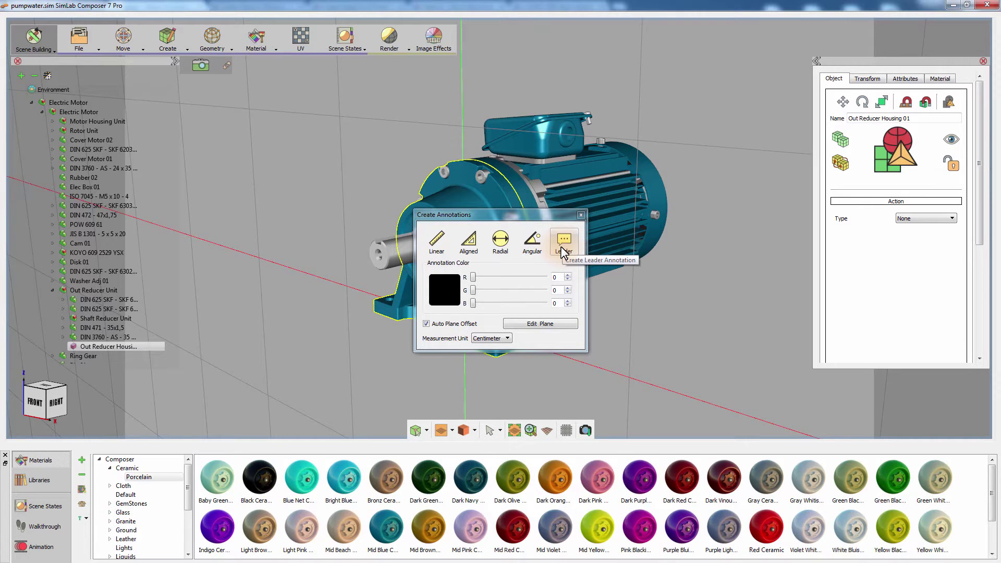
Move the Create Annotations dialog to the right and start a Linear dimension
mouse_move(538, 216)
left_mouse_down()
mouse_move(671, 223)
mouse_move(728, 199)
left_mouse_up()
left_click(634, 233)
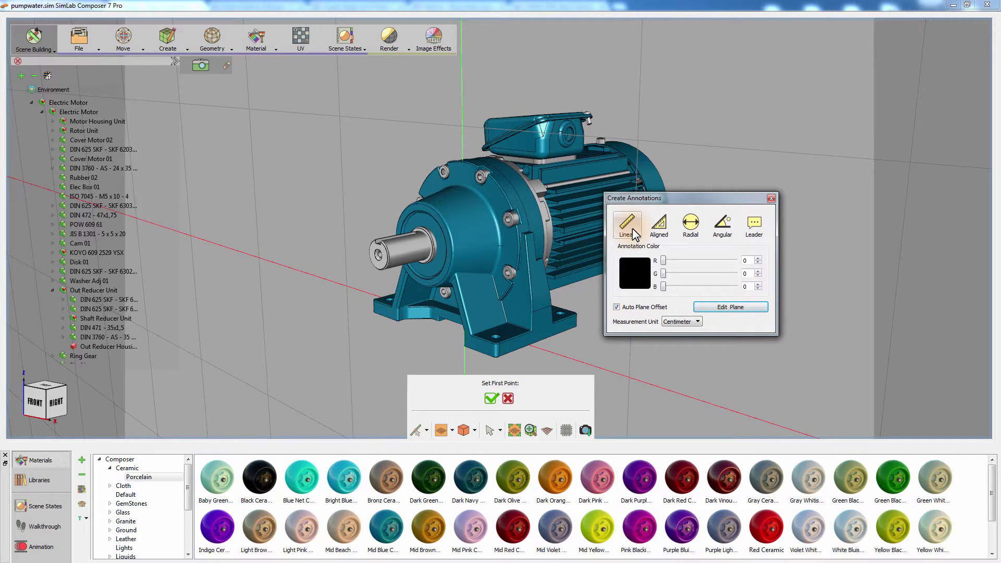
Place linear dimensions along the base edge (9.81 cm) and corner to corner (17.6 cm)
mouse_move(418, 297)
middle_mouse_down()
mouse_move(438, 313)
mouse_move(417, 312)
middle_mouse_up()
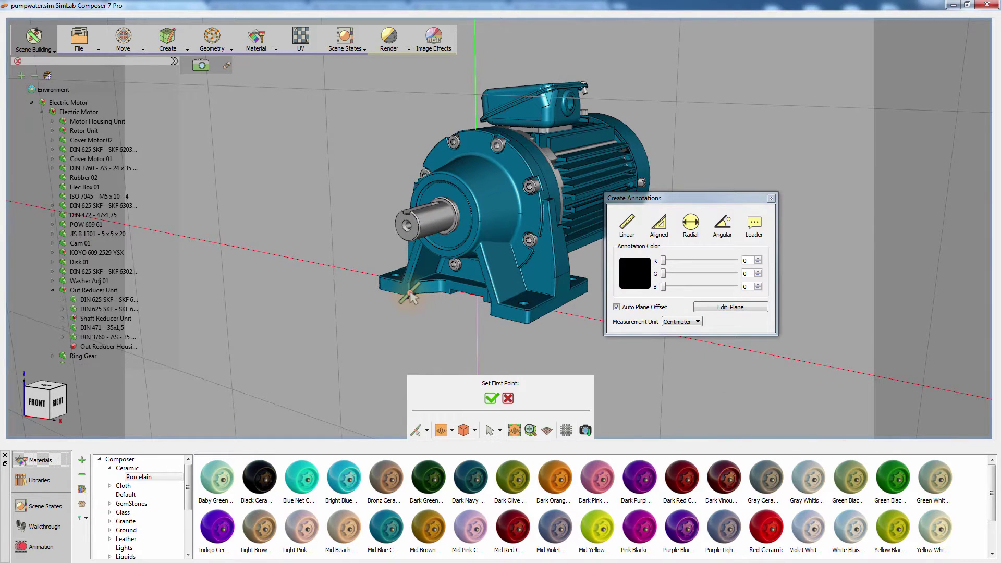
left_click(412, 296)
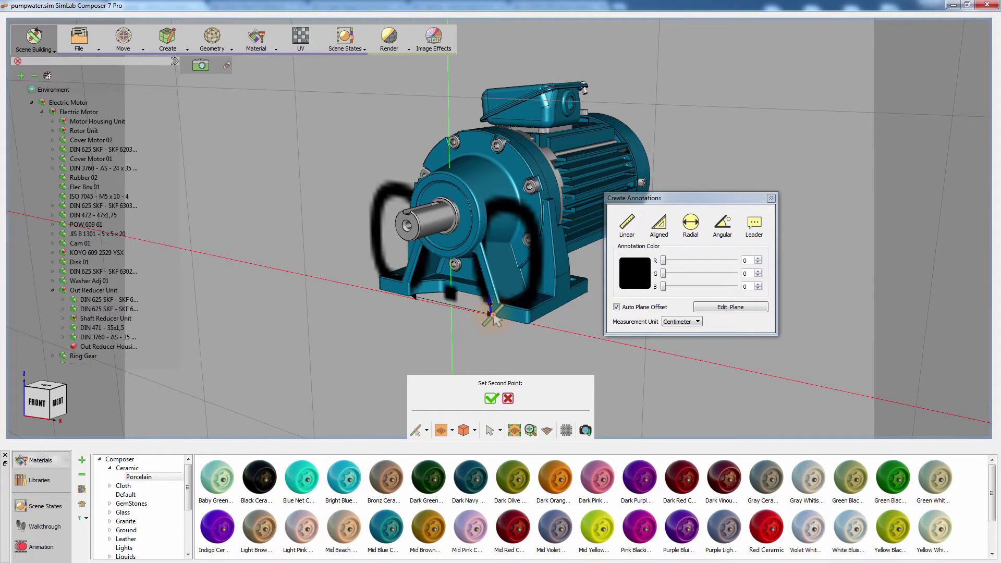
left_click(491, 314)
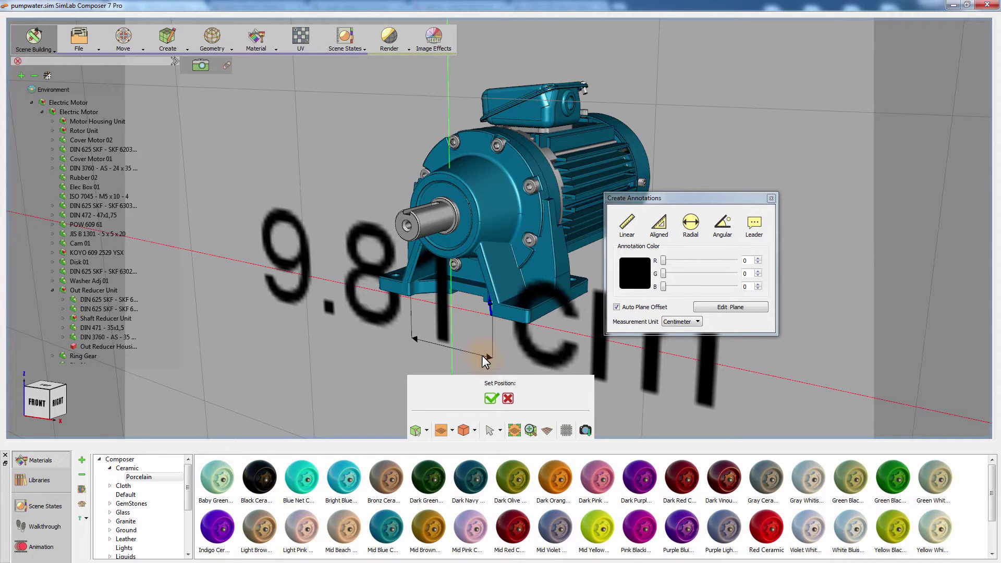
left_click(483, 357)
left_click_drag(482, 355, 428, 330)
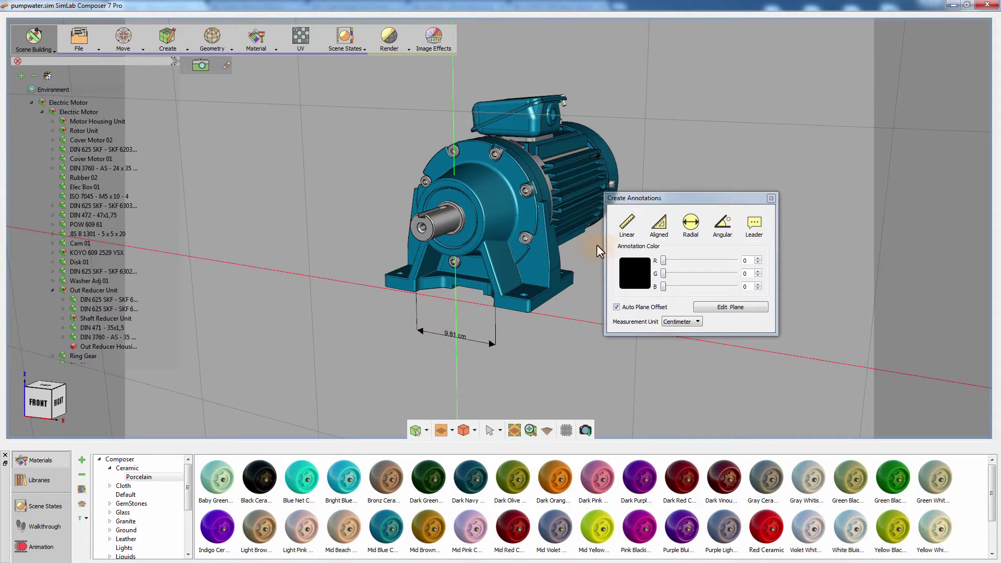
left_click(626, 224)
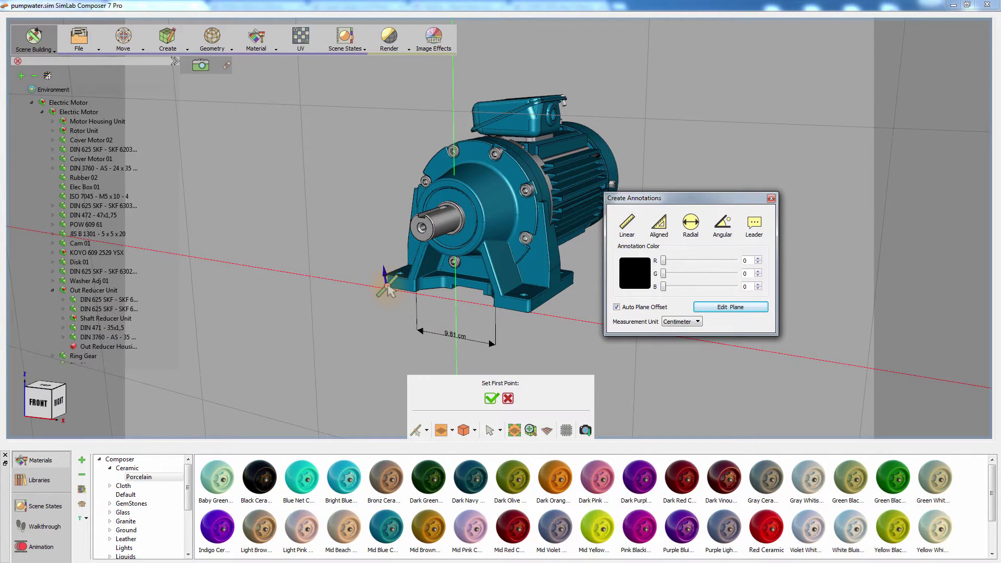
left_click(387, 283)
left_click(528, 310)
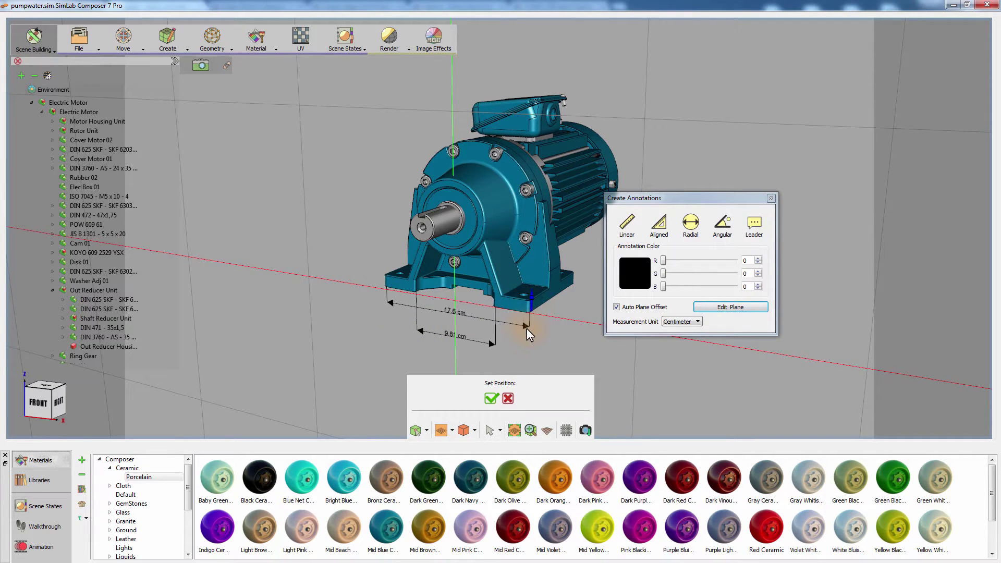
left_click(527, 334)
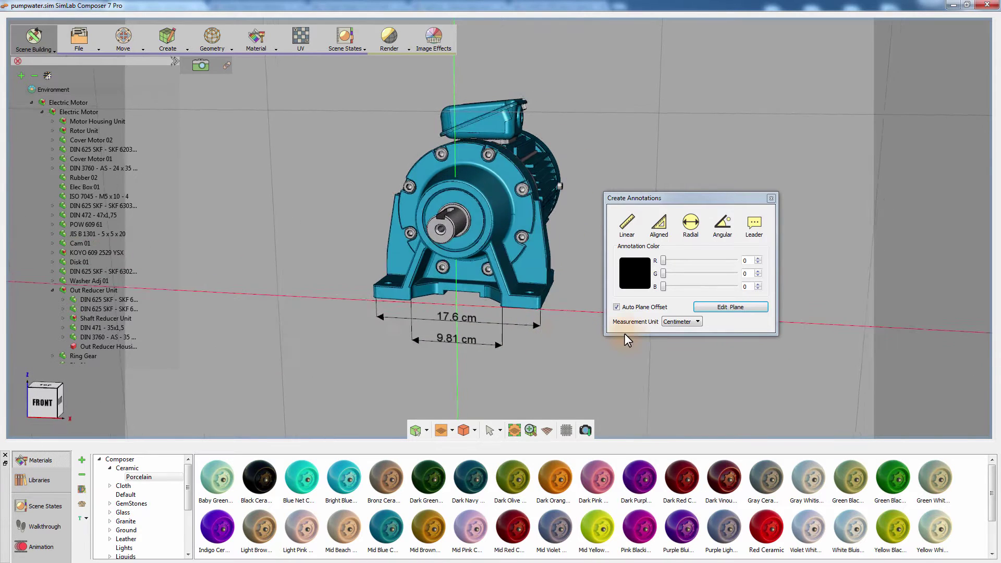
Dimension the top terminal box with a 9.46 cm aligned and 8.35 cm linear dimension
left_click(660, 225)
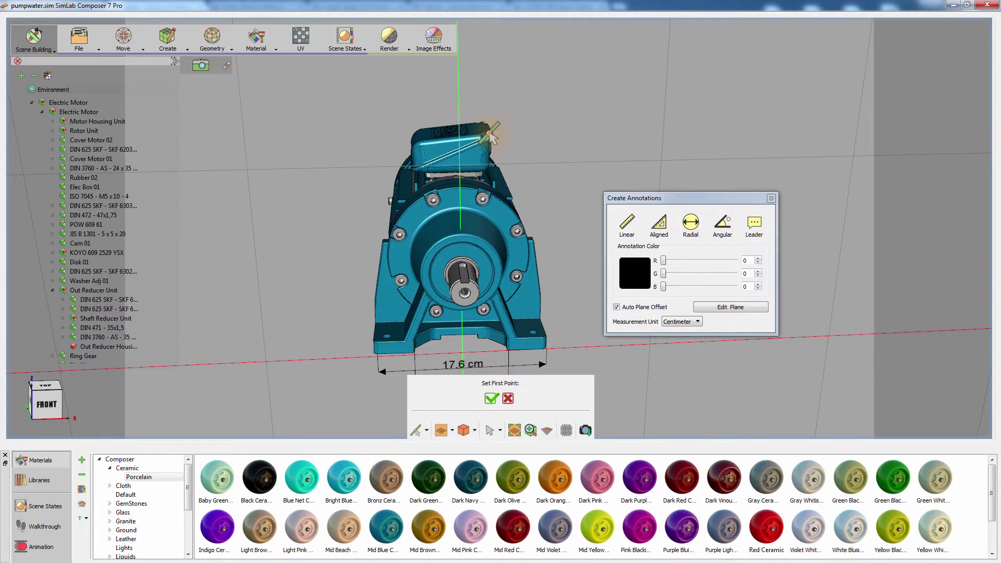
left_click(491, 135)
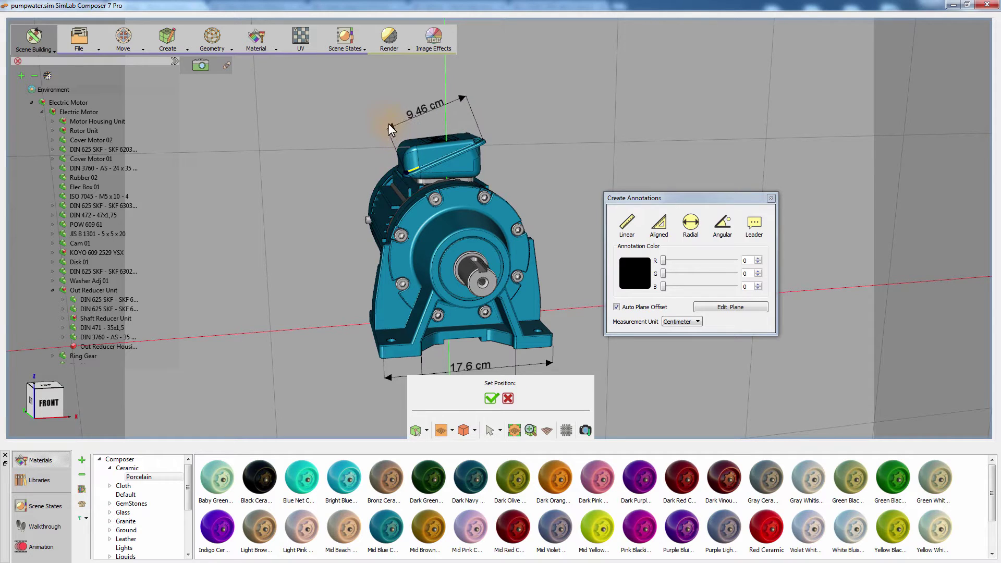
left_click(376, 111)
left_click_drag(487, 127, 584, 178)
left_click(627, 223)
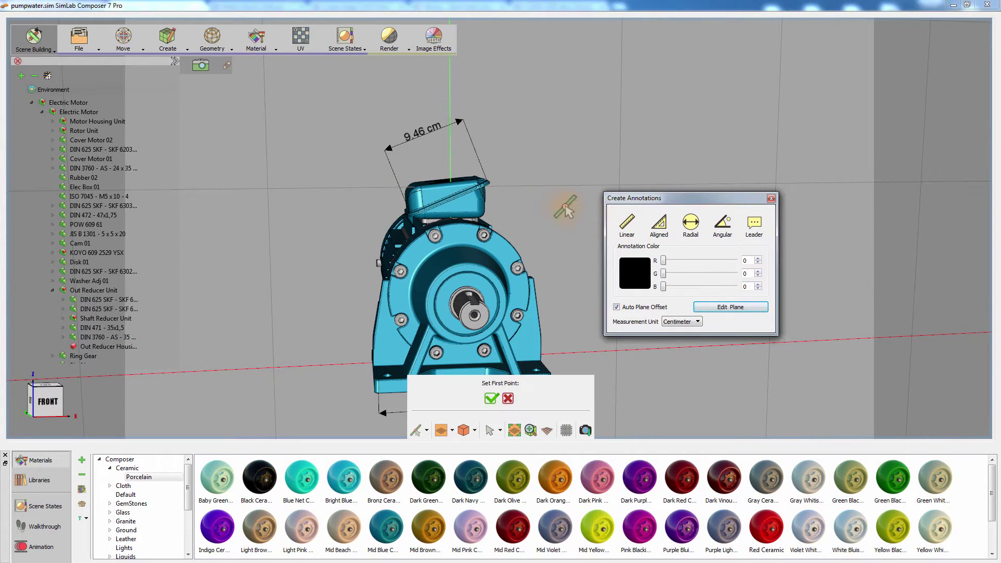
left_click(488, 181)
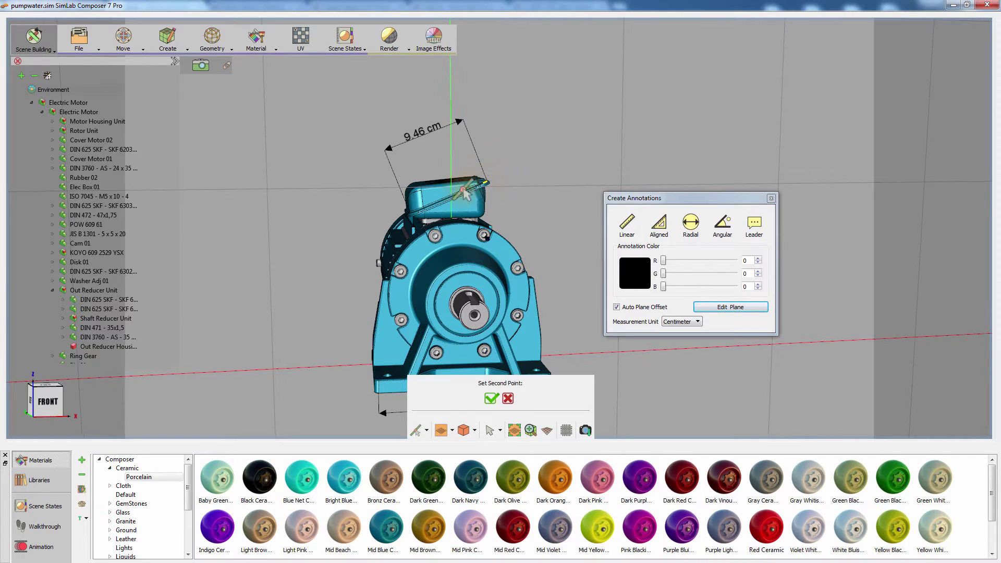
left_click(409, 213)
left_click(432, 156)
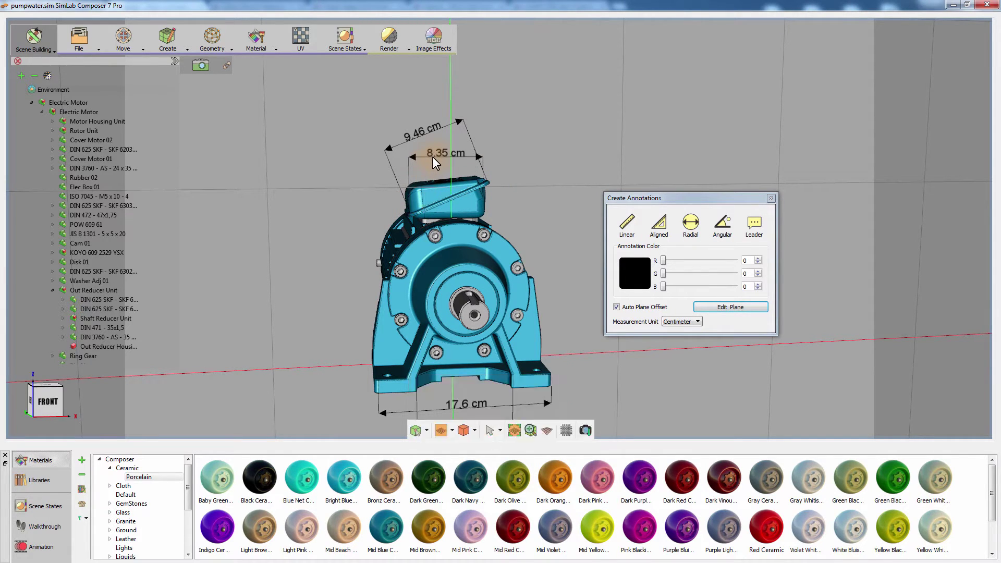
Add a 1.3 cm radial dimension to the shaft's circular edge
left_click_drag(542, 152, 532, 144)
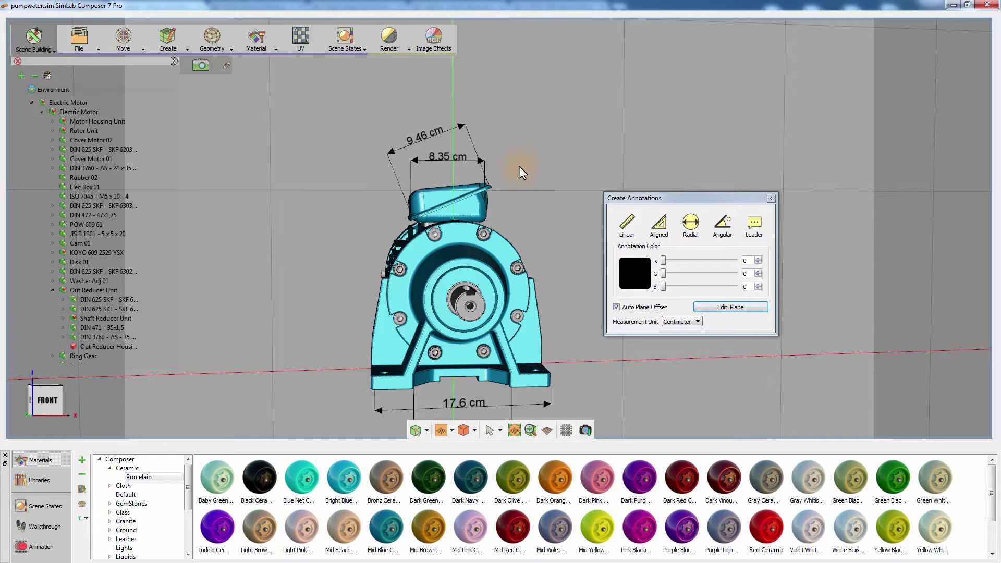
mouse_move(551, 277)
left_mouse_down()
mouse_move(496, 285)
mouse_move(531, 270)
mouse_move(524, 331)
mouse_move(469, 291)
left_mouse_up()
left_click(692, 233)
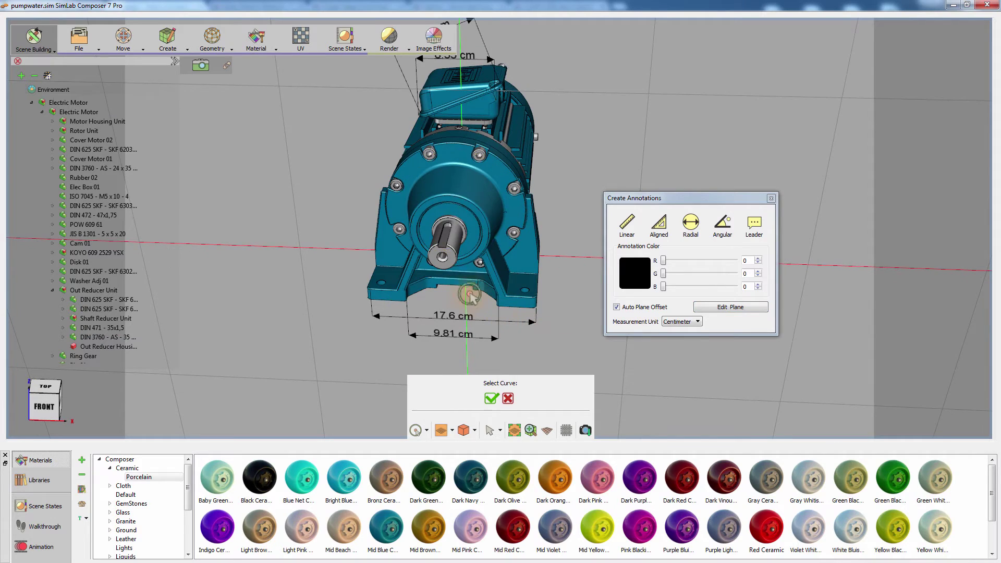
left_click(459, 259)
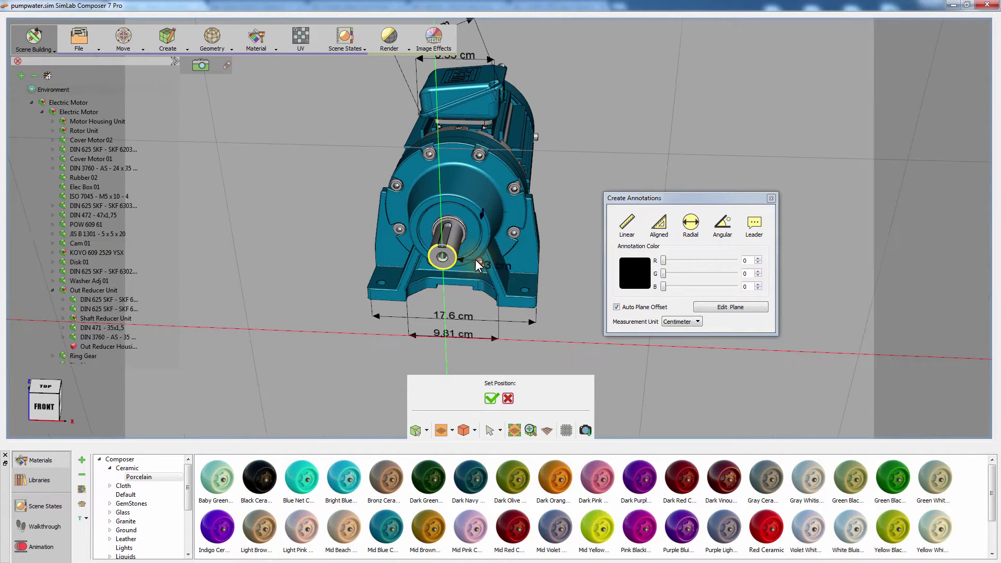
left_click(548, 233)
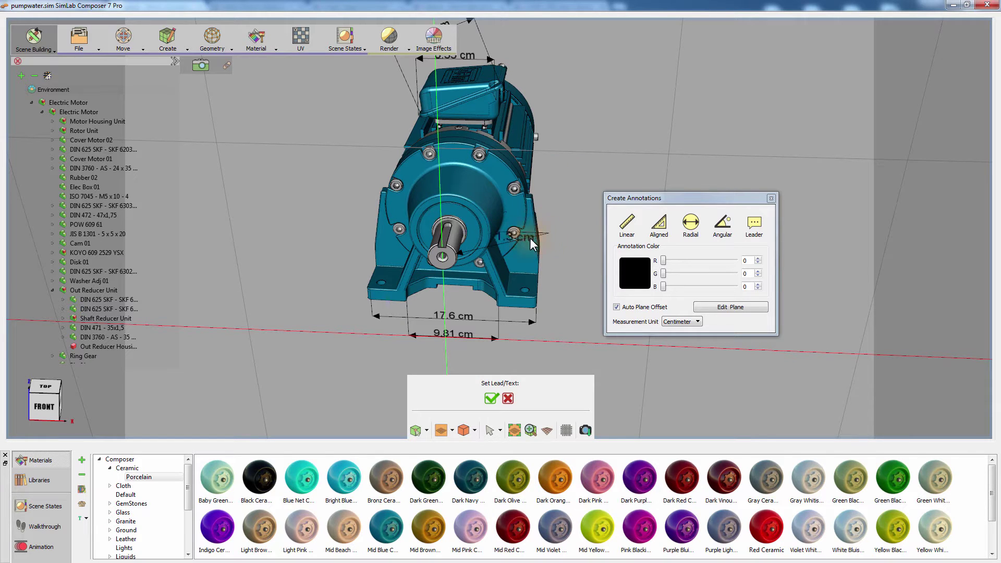
left_click(574, 233)
middle_click_drag(564, 255, 533, 295)
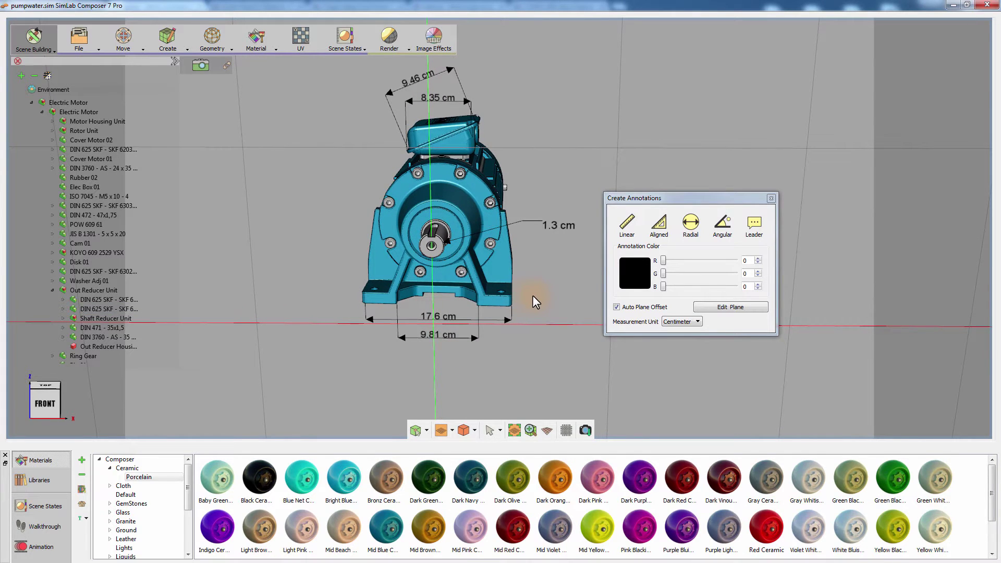
Cycle the unit through Meter and Millimeter back to Centimeter, then add a 3.93 cm front-housing radius
left_click(675, 322)
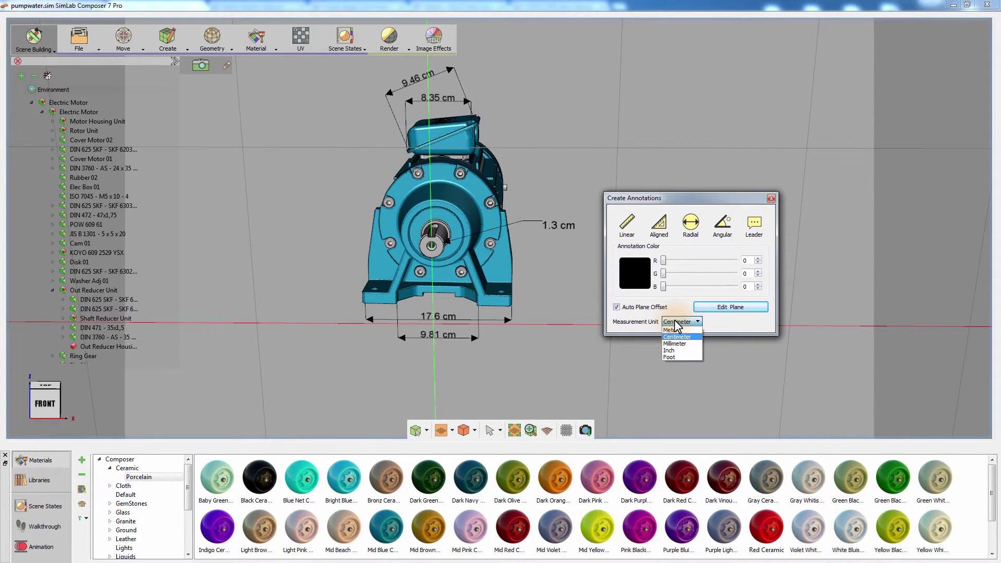
left_click(673, 330)
left_click(677, 323)
left_click(675, 343)
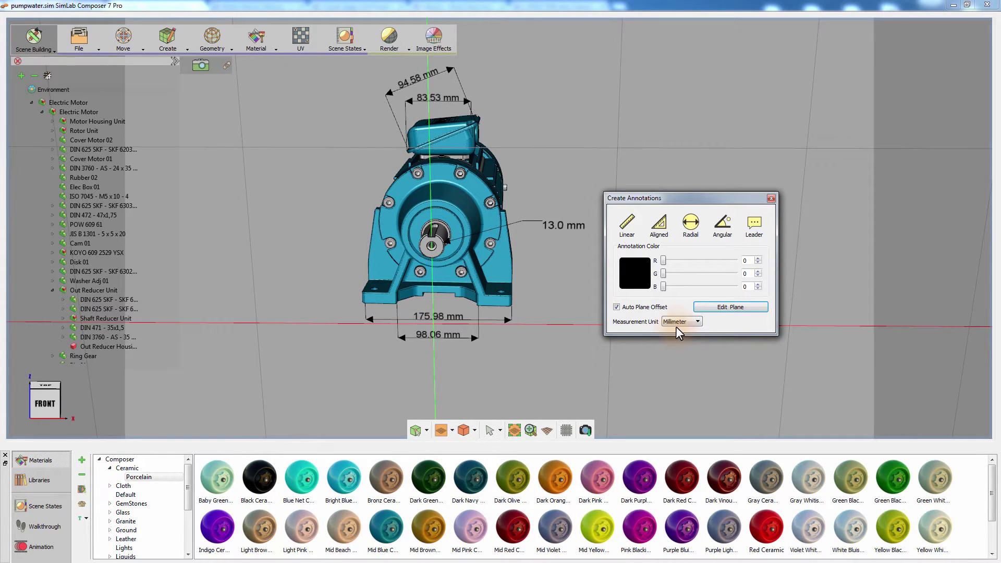
left_click(676, 324)
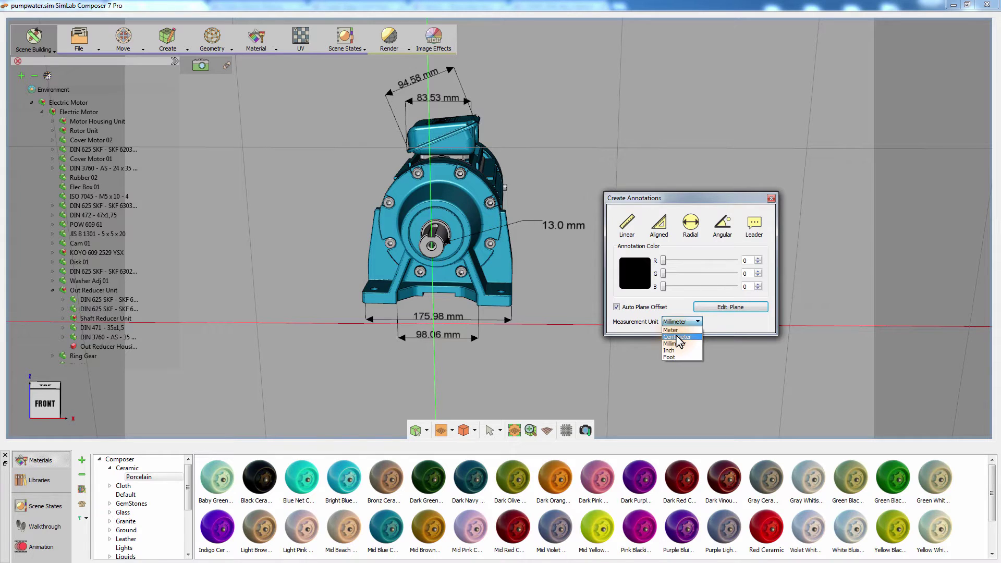
left_click(690, 224)
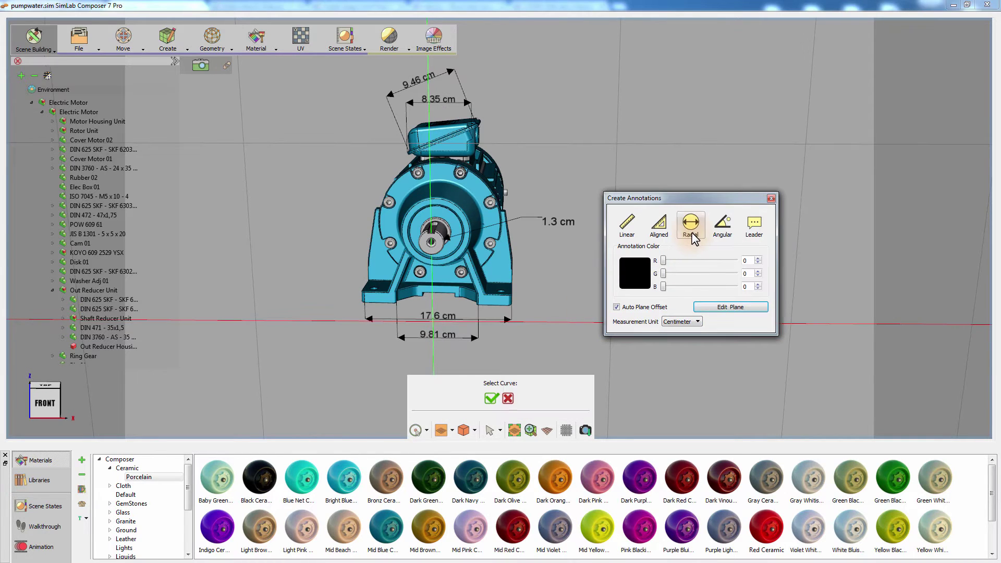
left_click(481, 222)
left_click(555, 187)
mouse_move(555, 187)
left_mouse_down()
mouse_move(530, 294)
mouse_move(434, 331)
left_mouse_up()
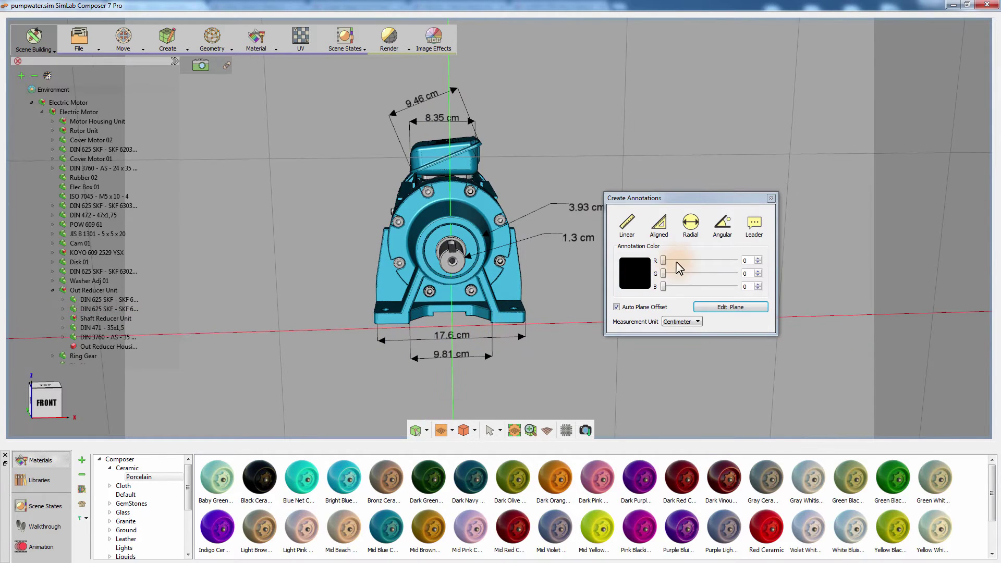
Add an 11.32° angle dimension between two edges at the lower-left foot
left_click(723, 224)
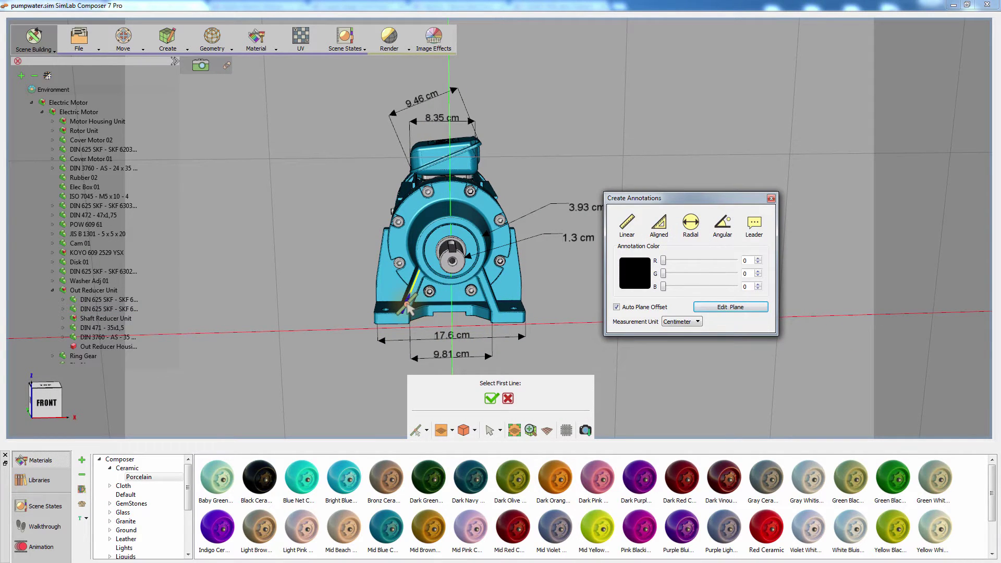
left_click(397, 314)
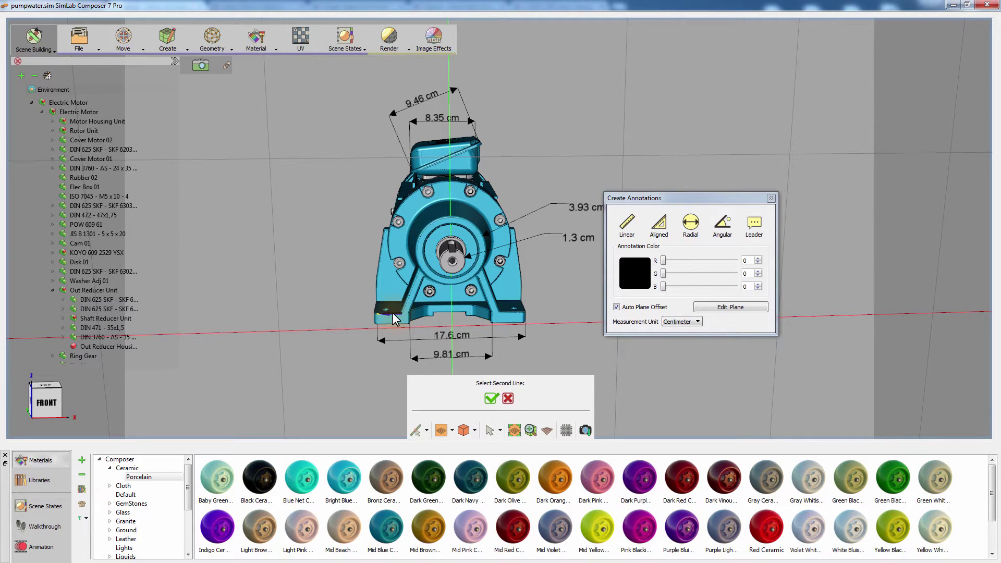
left_click(389, 293)
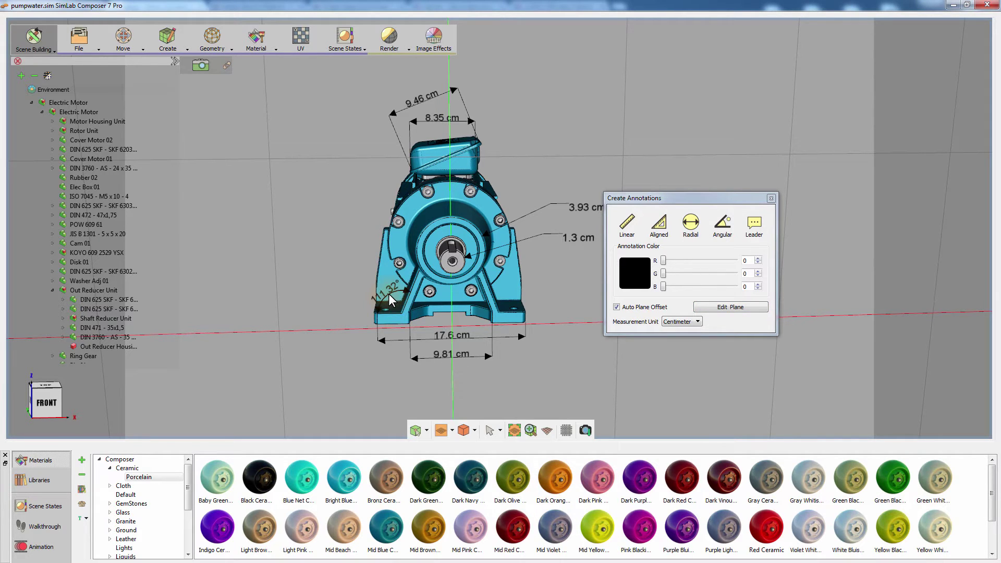
mouse_move(393, 296)
left_mouse_down()
mouse_move(553, 308)
mouse_move(446, 308)
mouse_move(454, 321)
mouse_move(518, 303)
mouse_move(475, 320)
left_mouse_up()
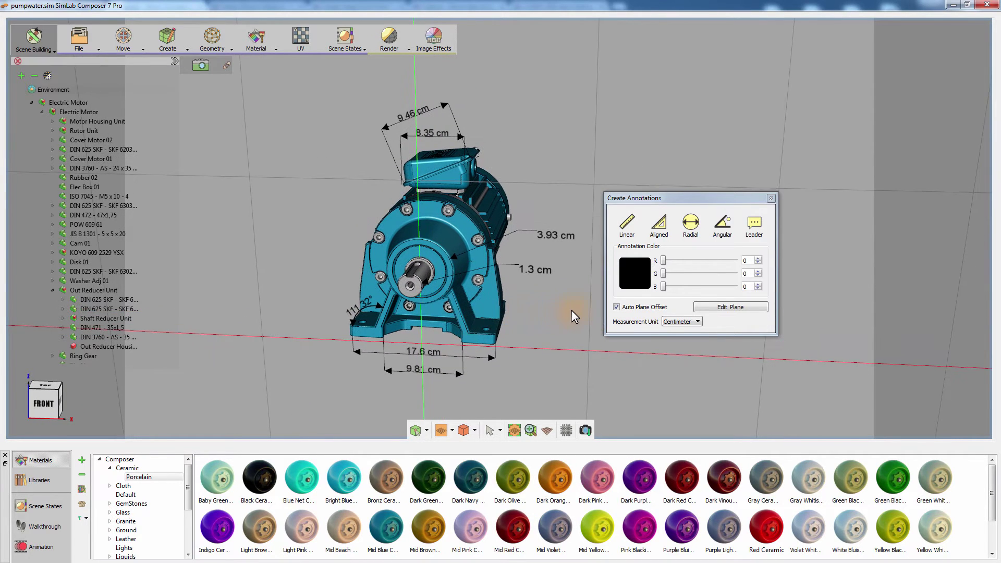
left_click_drag(572, 311, 564, 292)
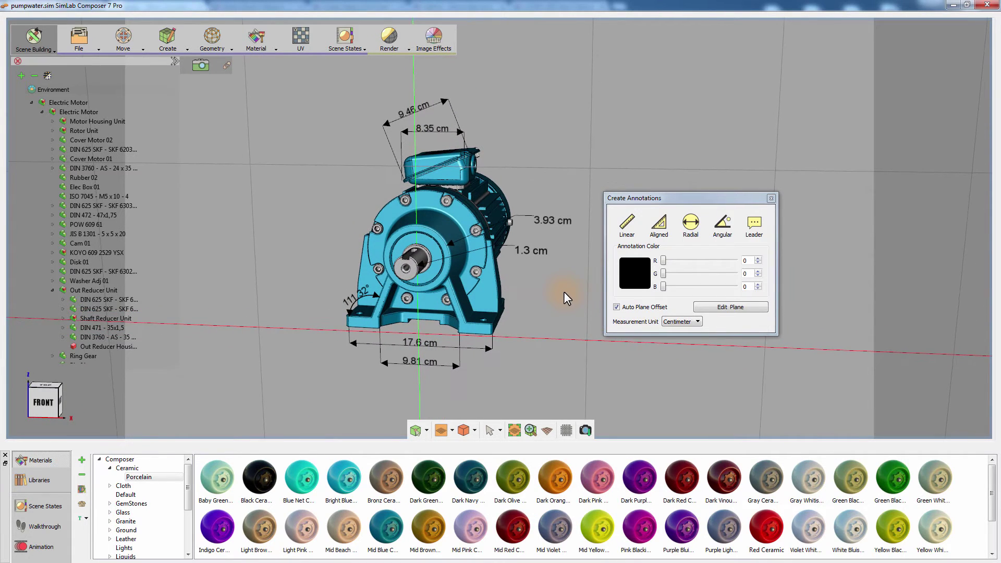
Add a 'Default Text' leader note pointing at a front bolt and select it
left_click(753, 225)
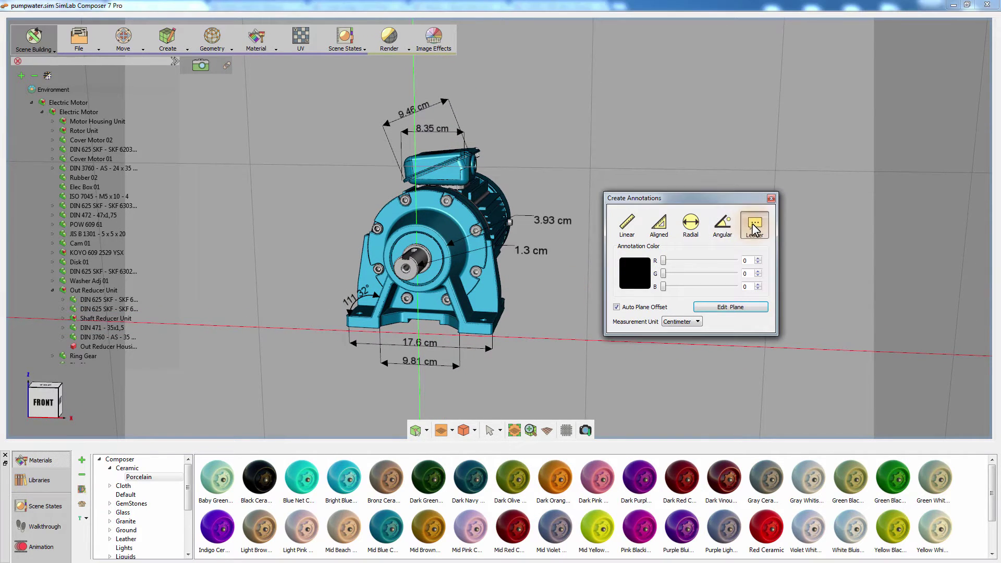
left_click(478, 276)
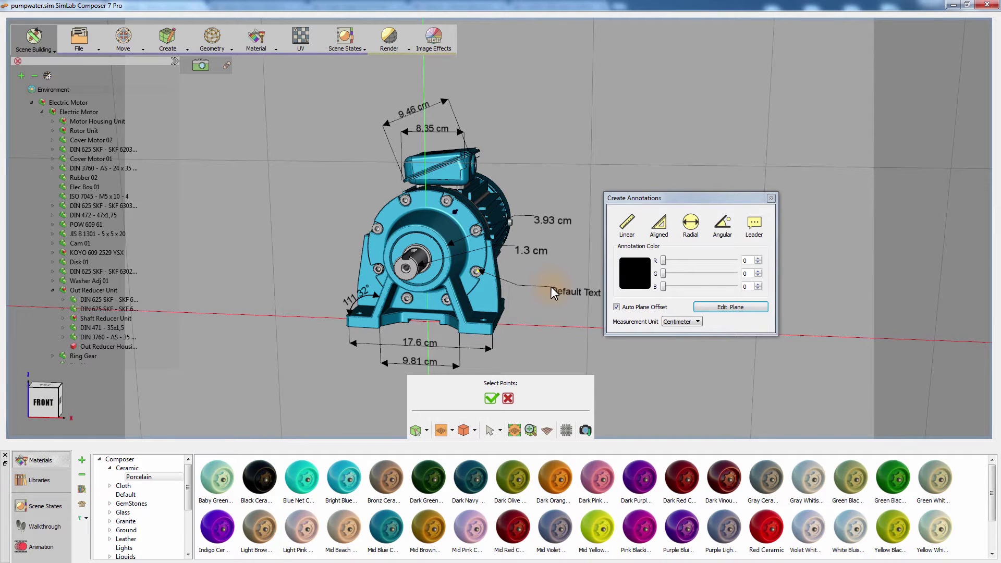
left_click(551, 286)
left_click(492, 398)
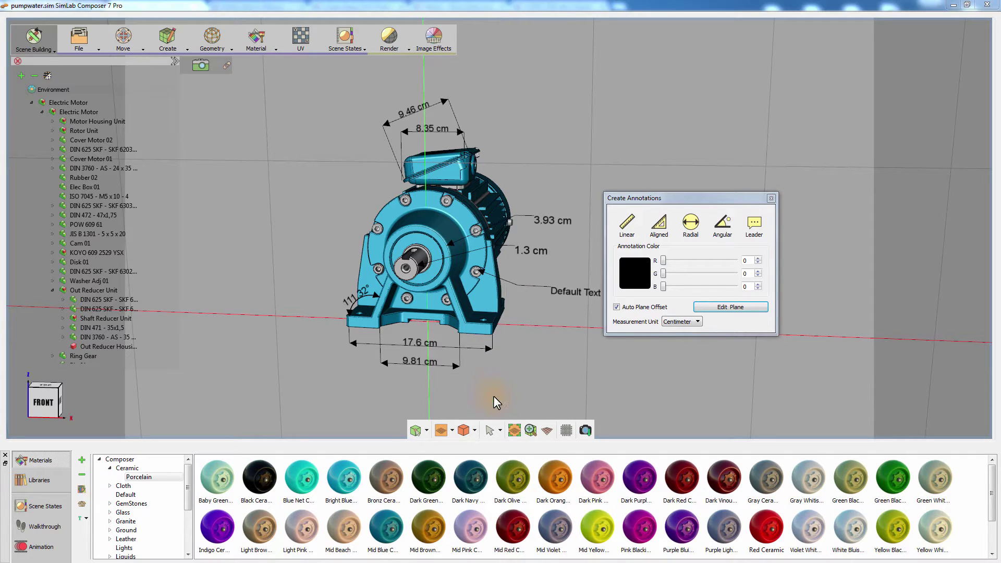
mouse_move(544, 340)
middle_mouse_down()
mouse_move(428, 330)
mouse_move(502, 308)
middle_mouse_up()
left_click(532, 275)
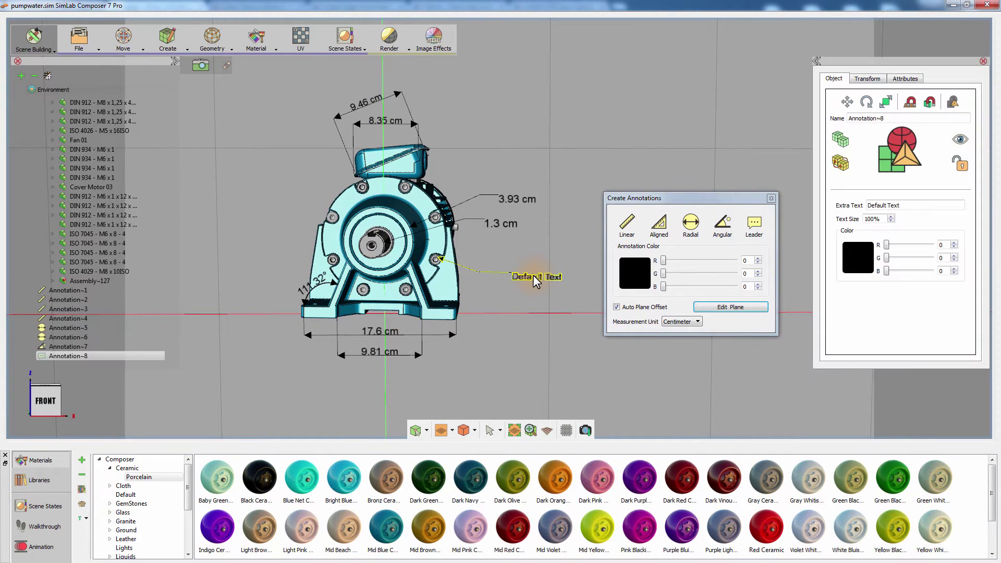
Change the leader note text to '8 Steel Bolts' and raise its text size to 124%
left_click_drag(907, 205, 862, 206)
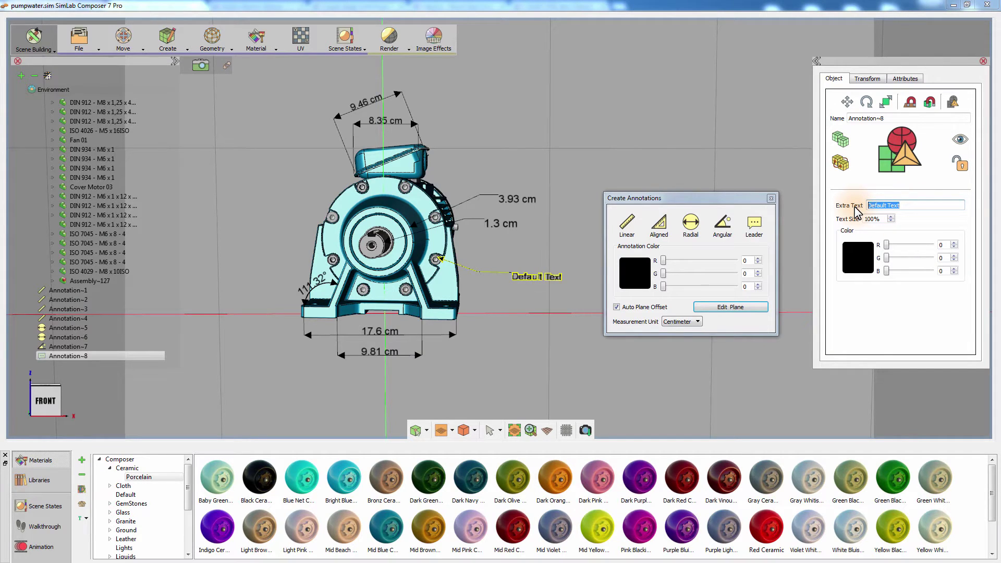
type("8 Steel Bolts")
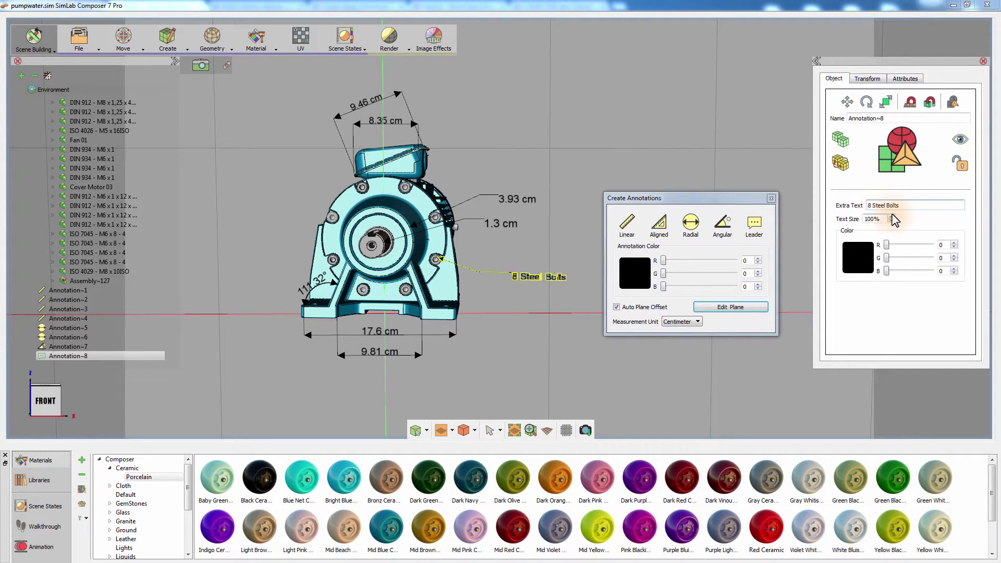
left_click(892, 217)
left_click(891, 217)
left_click(891, 217)
left_click(891, 217)
left_click(892, 216)
left_click(892, 217)
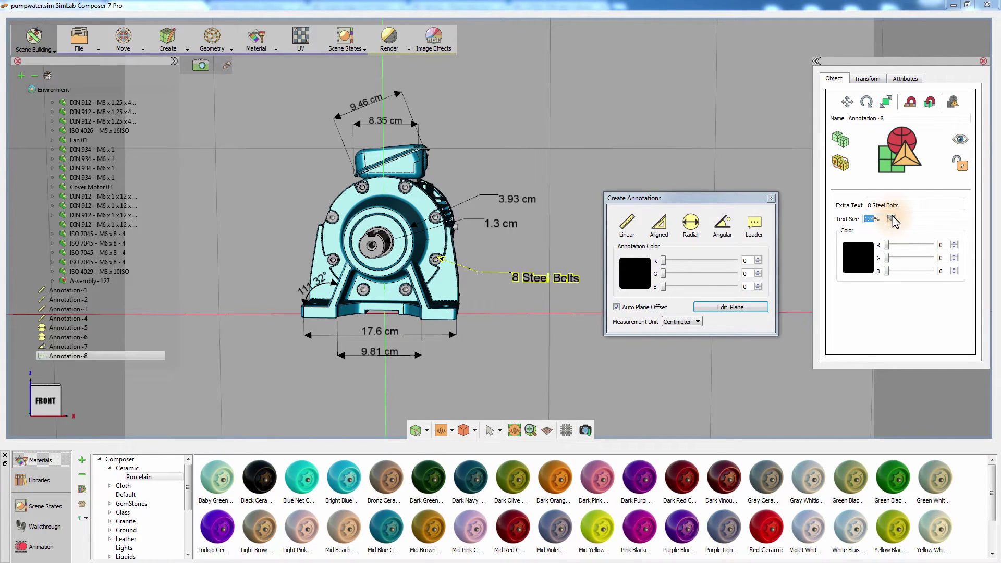
Colour the '8 Steel Bolts' note pure red (#ff0000)
left_click(872, 253)
left_click(971, 124)
left_click_drag(986, 131, 990, 117)
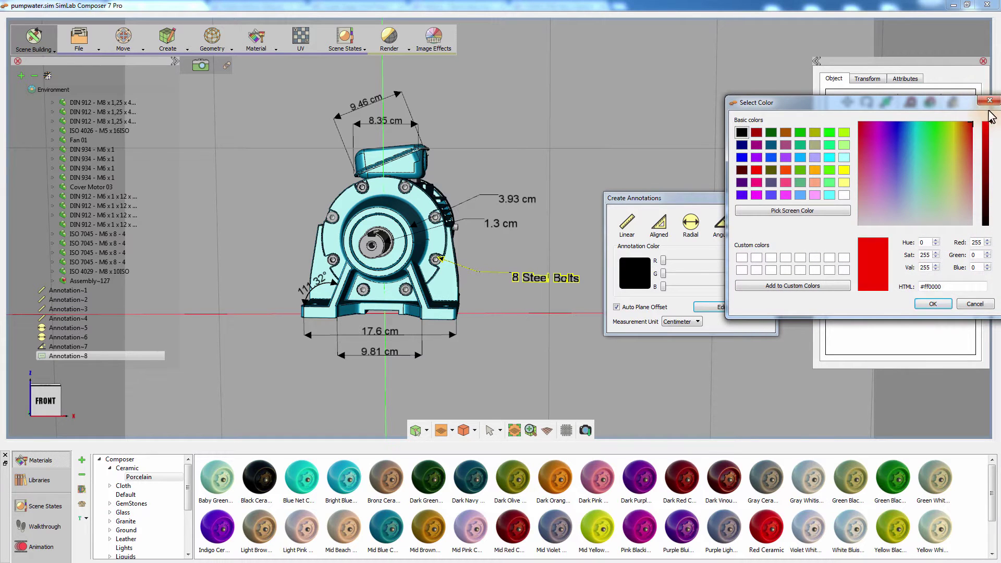
left_click(934, 304)
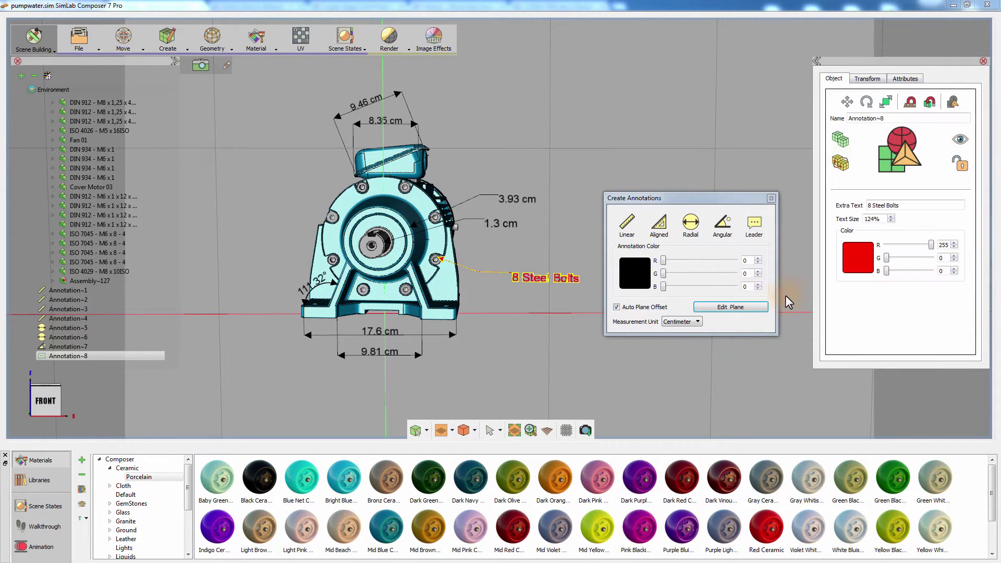
mouse_move(609, 174)
left_mouse_down()
mouse_move(478, 176)
mouse_move(531, 181)
left_mouse_up()
middle_click_drag(531, 181, 577, 168)
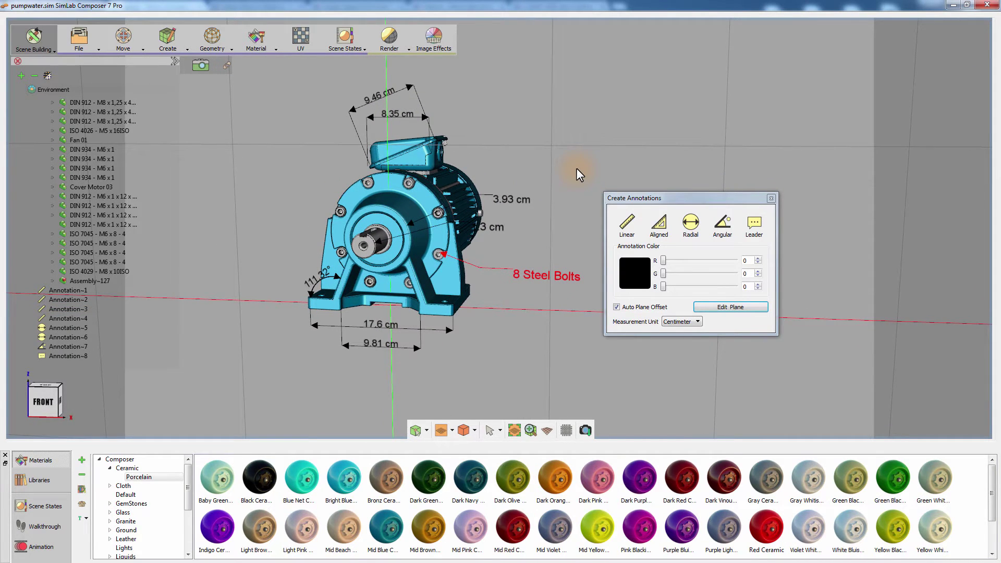
Add a parent to Annotation~1 through ~8 and name it 'Front Annotations'
left_click(78, 291)
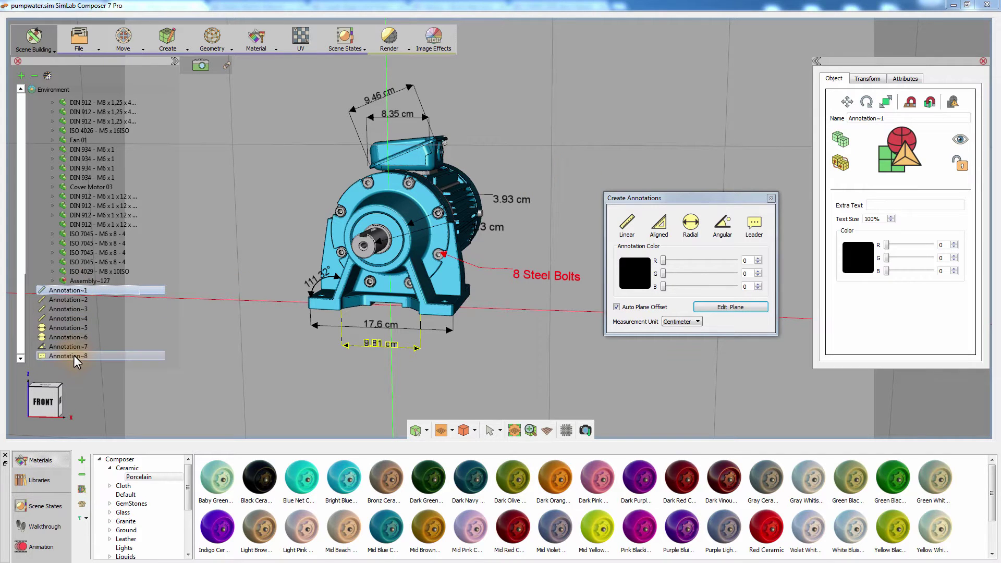
left_click(73, 356, "shift")
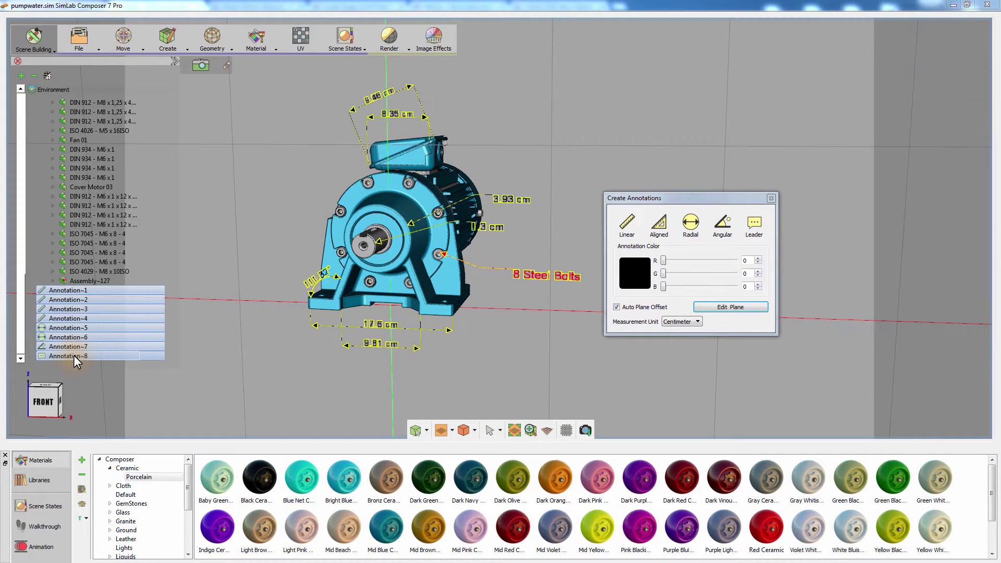
right_click(75, 304)
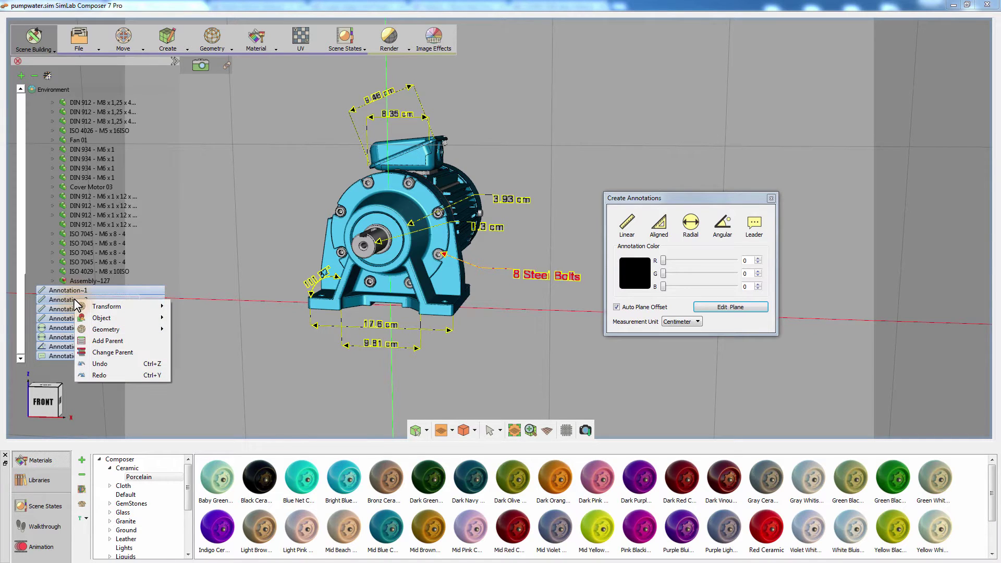
left_click(106, 341)
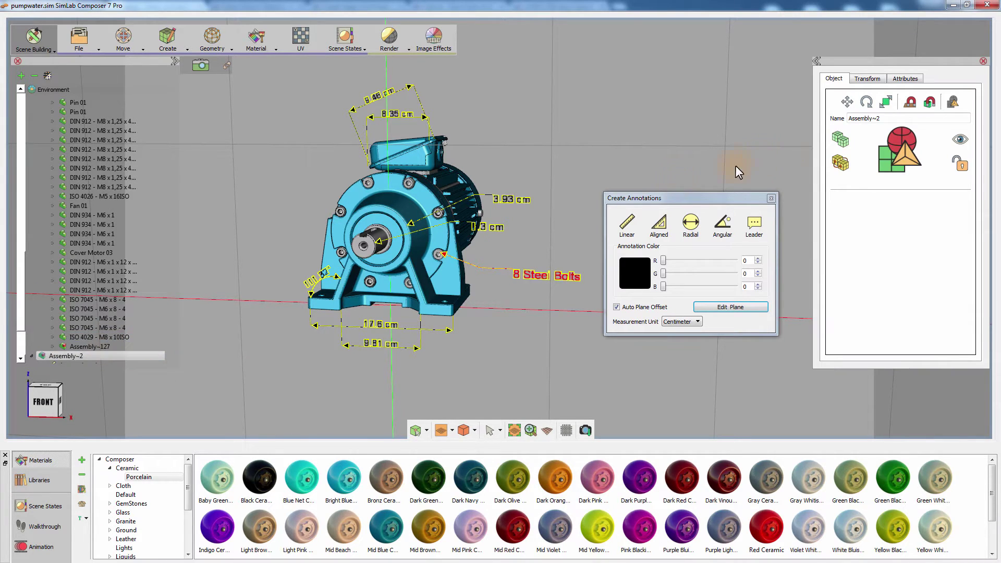
left_click_drag(887, 119, 841, 120)
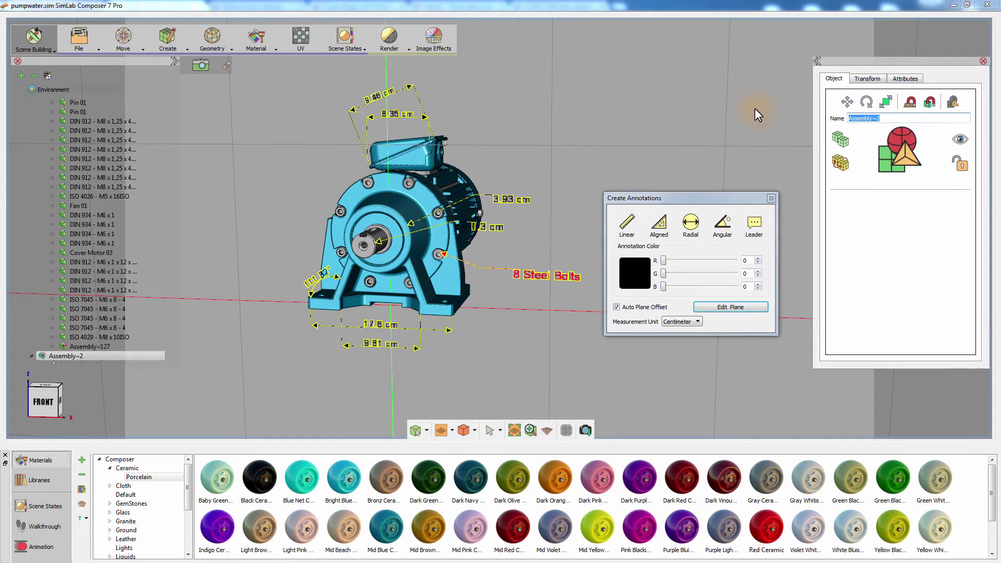
type("Front Annotations")
key("Return")
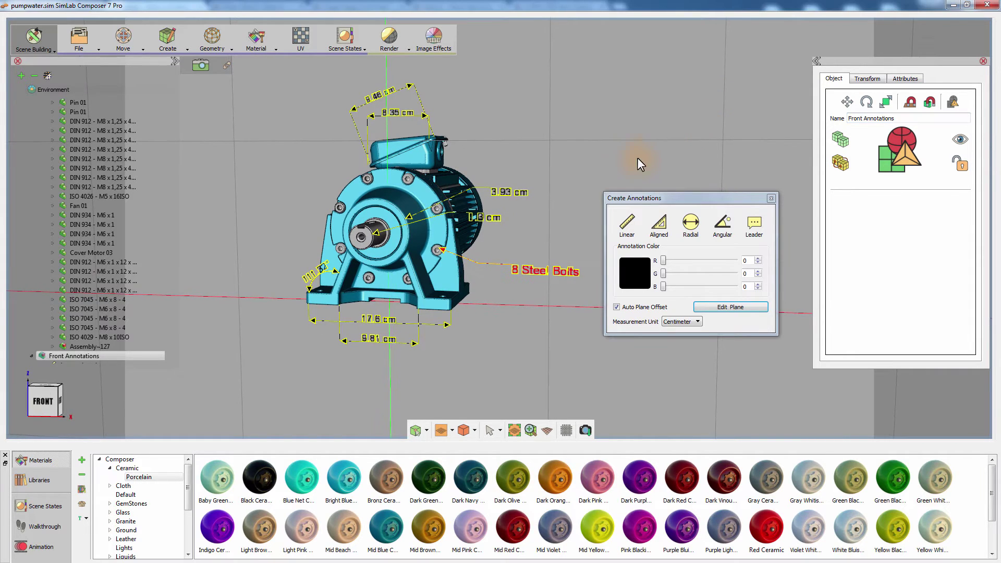
left_click(58, 356)
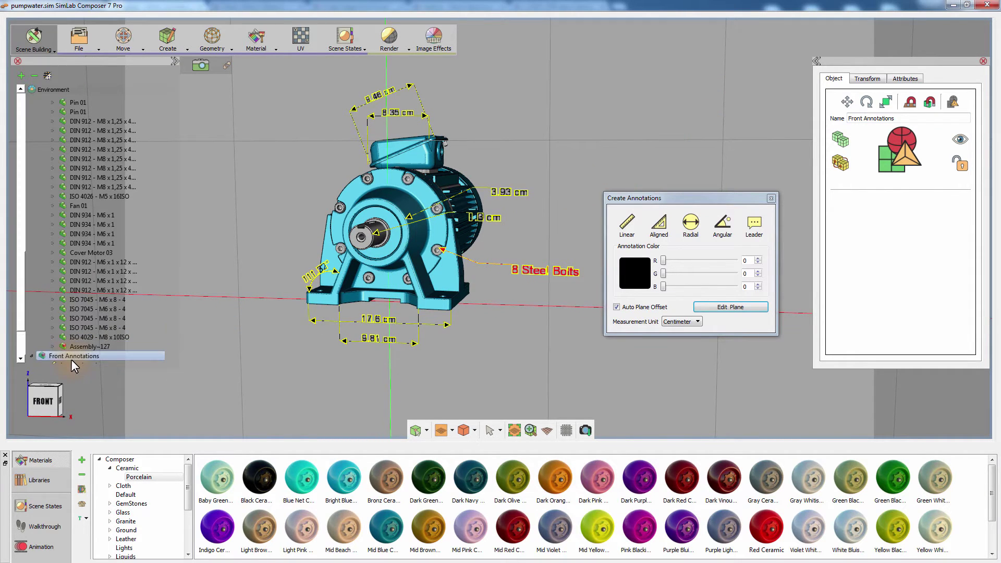
Hide the Front Annotations group in the scene
left_click(961, 140)
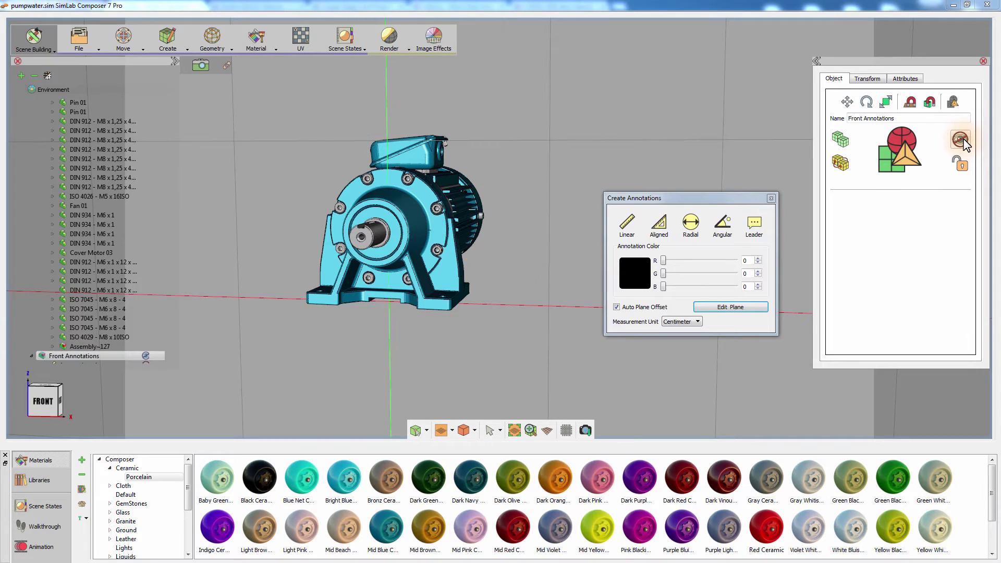
left_click(963, 139)
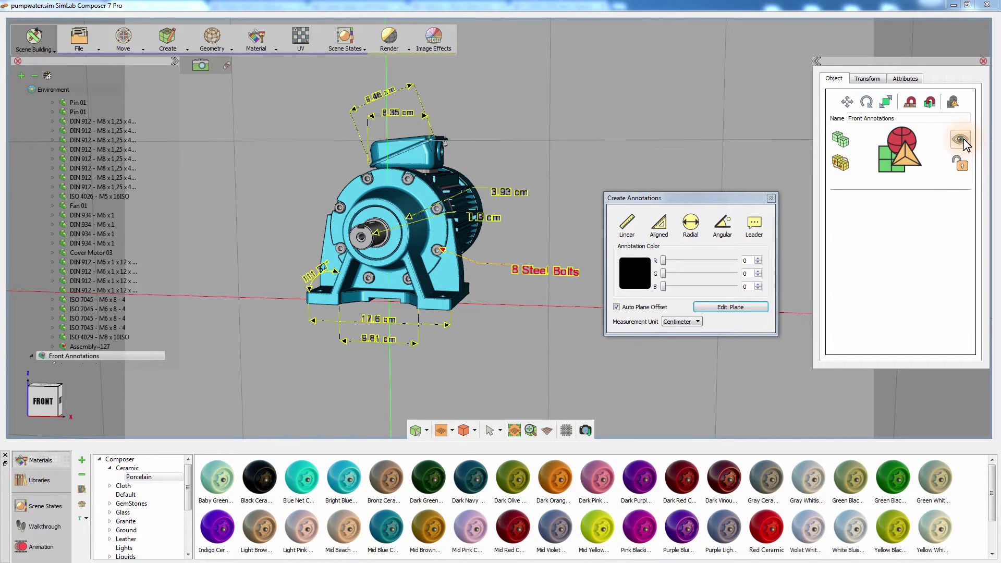
left_click_drag(675, 143, 647, 168)
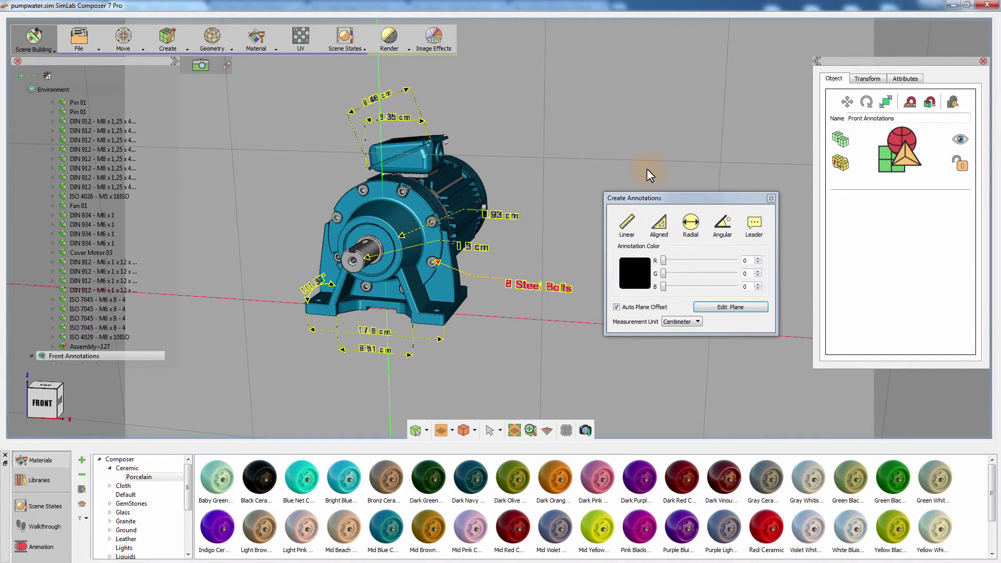
left_click(960, 139)
left_click(620, 153)
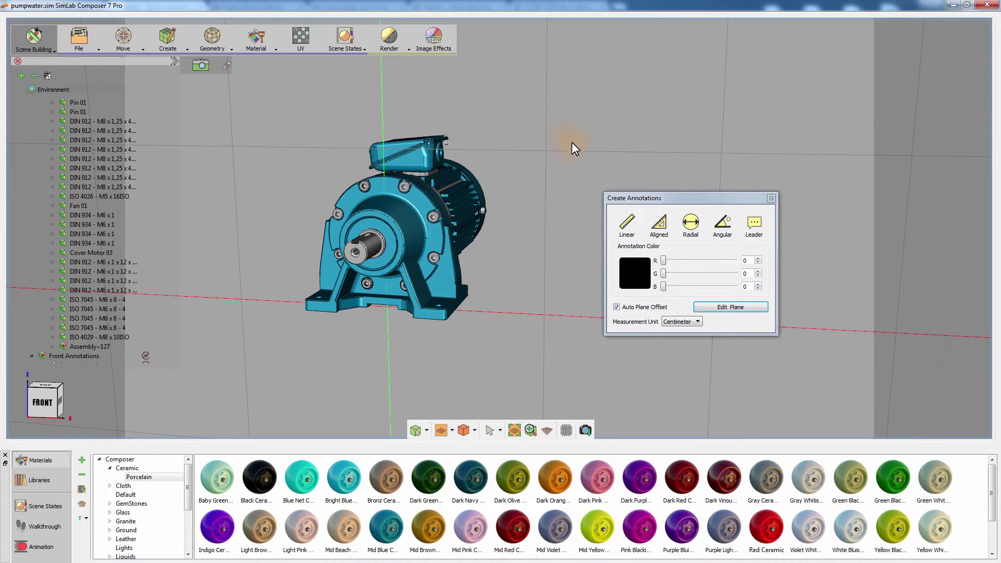
Hide the electrical box and Motor Housing 01 to expose the stator
left_click_drag(556, 173, 518, 282)
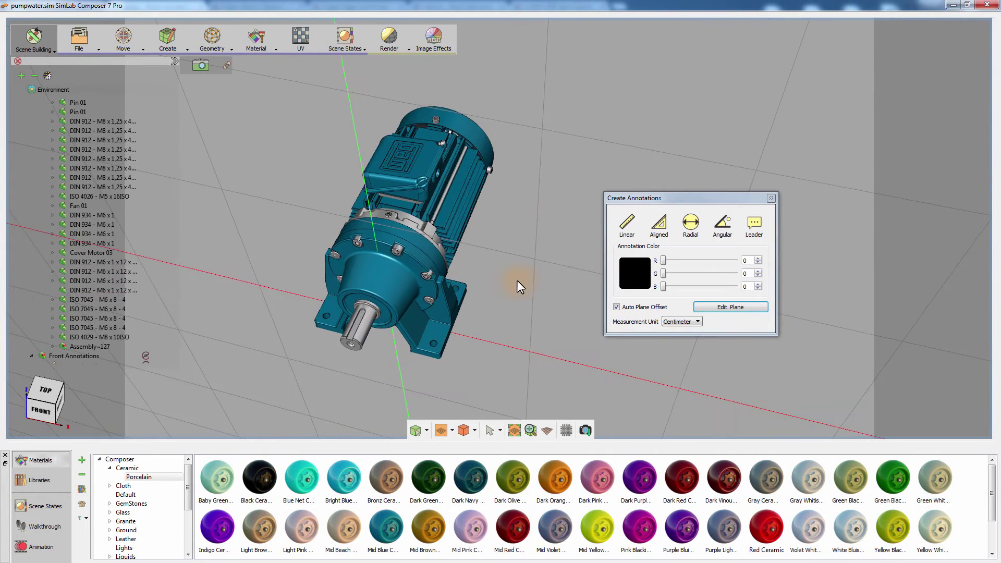
mouse_move(559, 228)
left_mouse_down()
mouse_move(563, 219)
mouse_move(545, 227)
mouse_move(553, 204)
mouse_move(553, 221)
left_mouse_up()
left_click(421, 174)
scroll(121, 237, "down", 3)
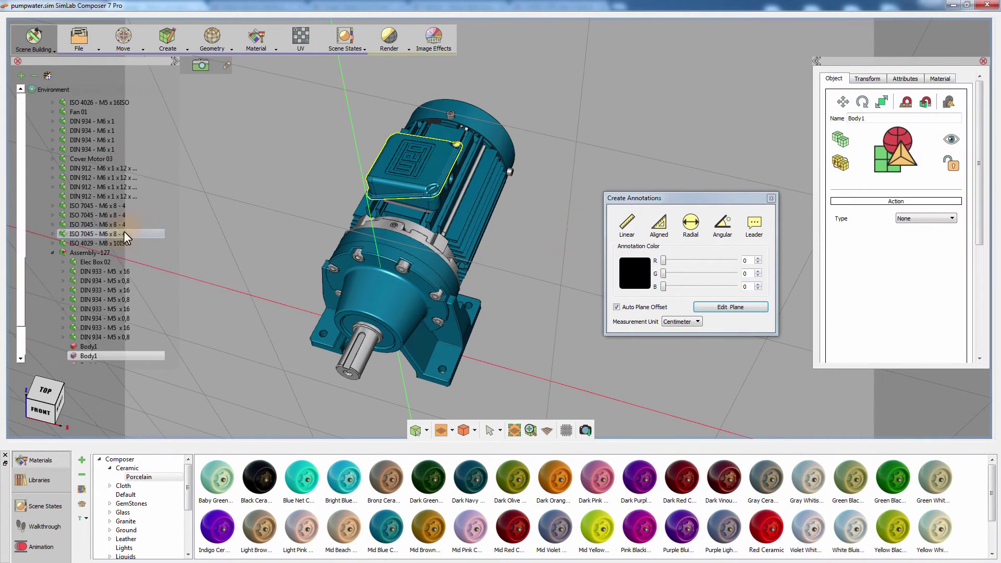
left_click(433, 170)
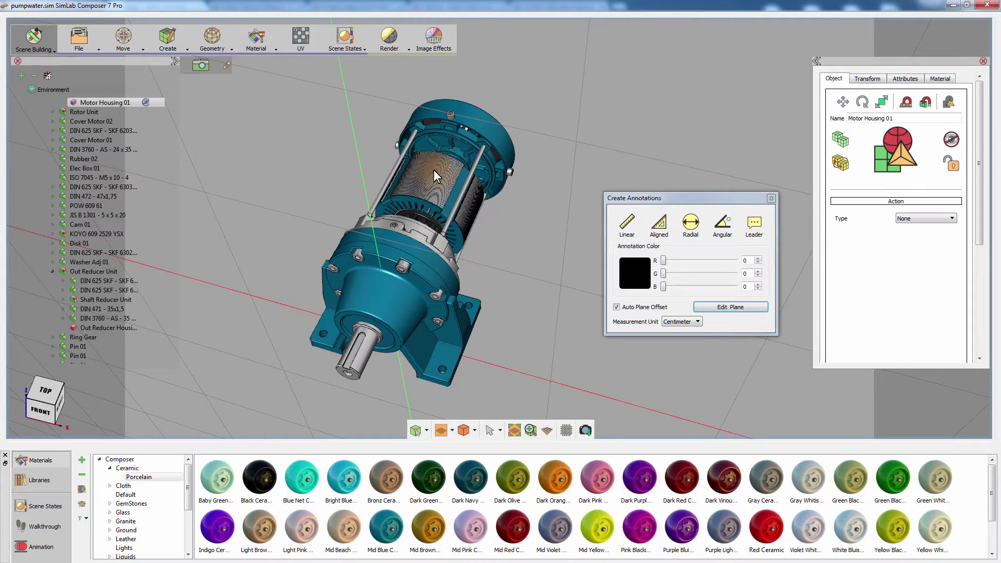
Move the annotation plane to the gear housing face
left_click_drag(518, 238, 511, 218)
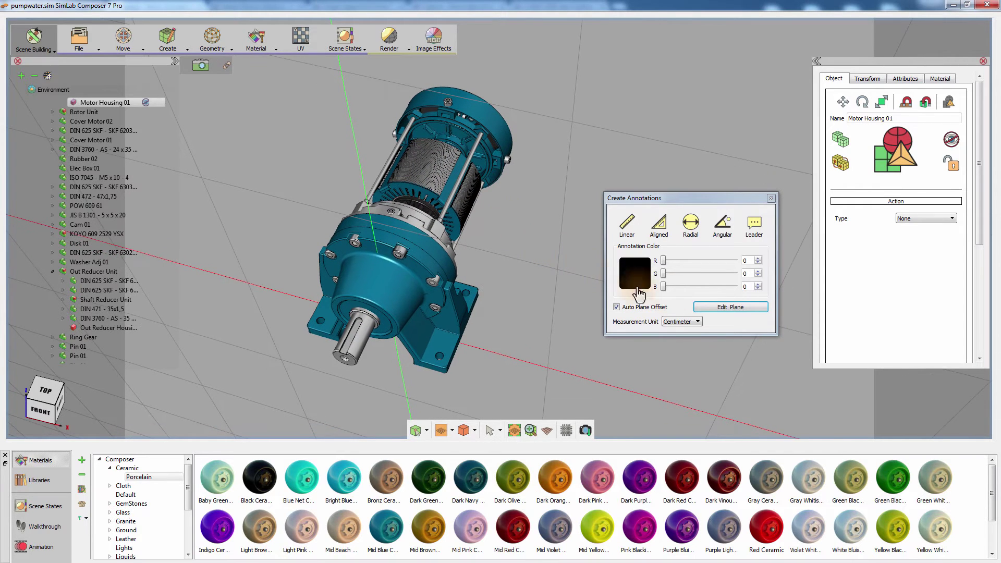
left_click(729, 307)
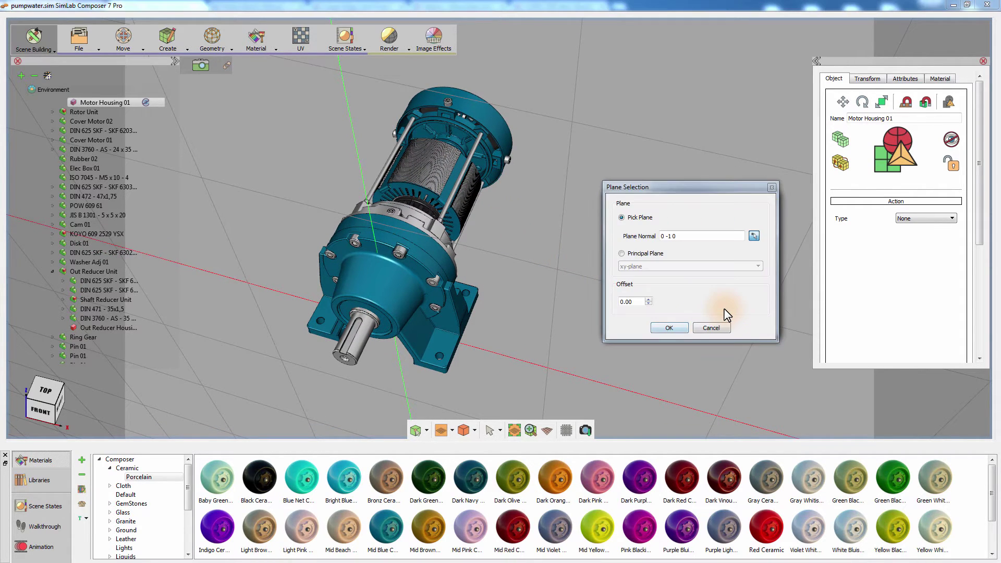
left_click(449, 345)
left_click_drag(449, 346, 589, 280)
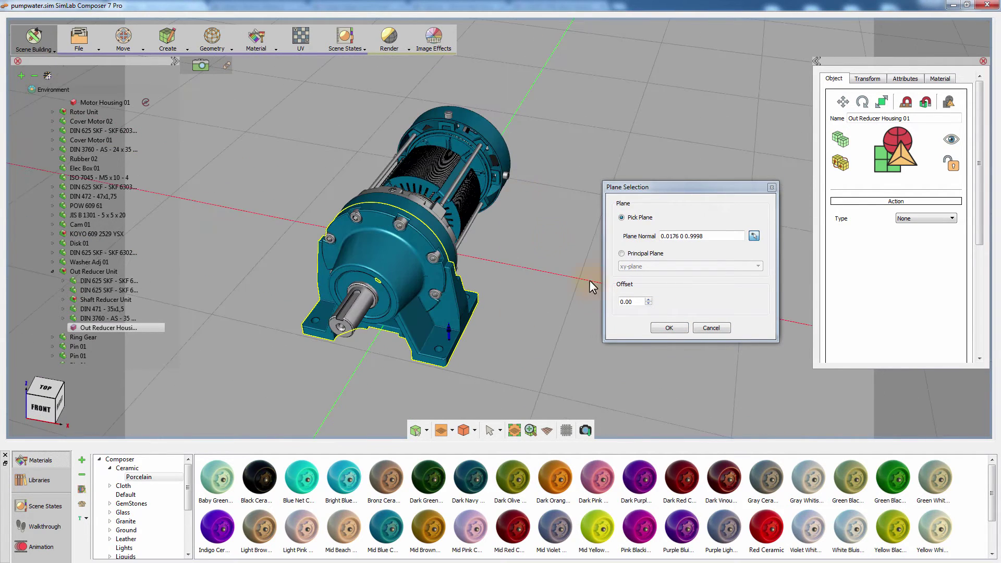
left_click(662, 328)
left_click_drag(603, 139, 587, 189)
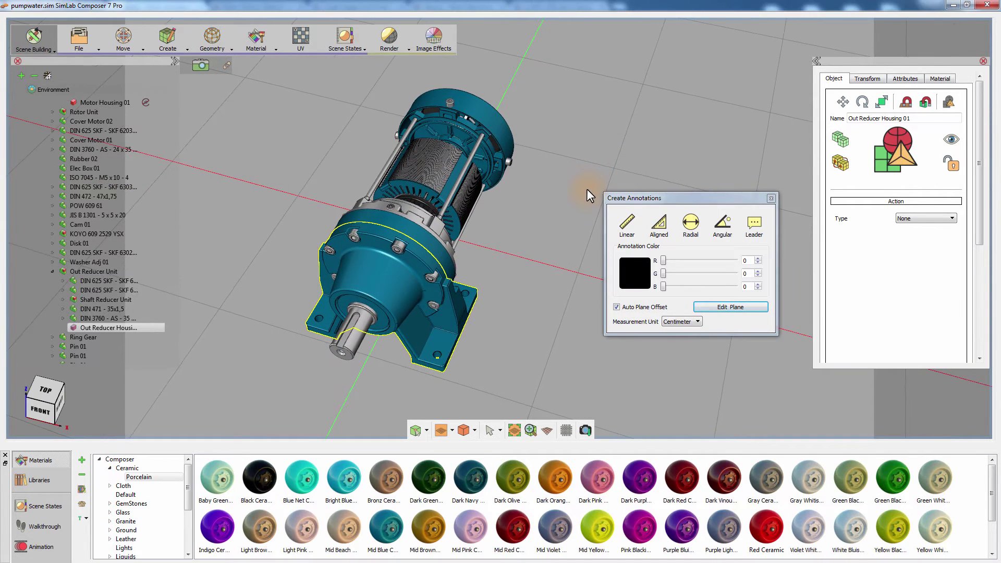
Change the annotation colour to orange #ffb83d (255, 184, 61)
left_click(629, 276)
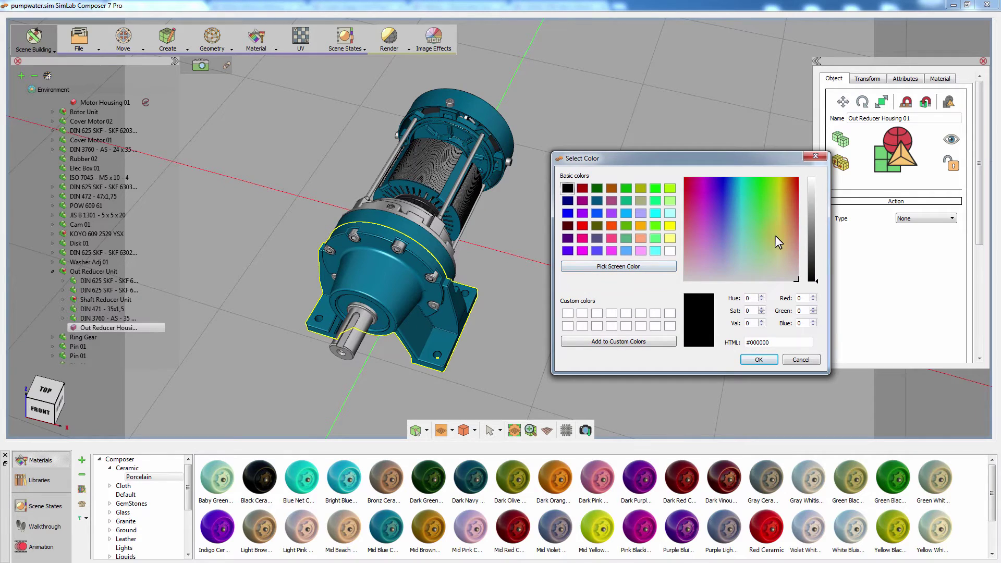
left_click(781, 230)
left_click_drag(811, 211, 816, 172)
left_click_drag(784, 227, 786, 203)
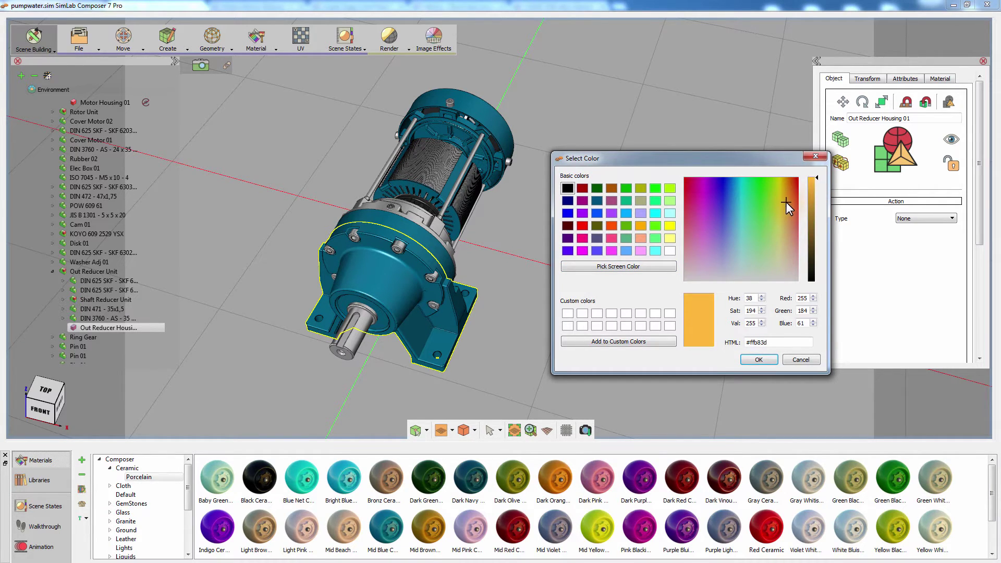
left_click(759, 360)
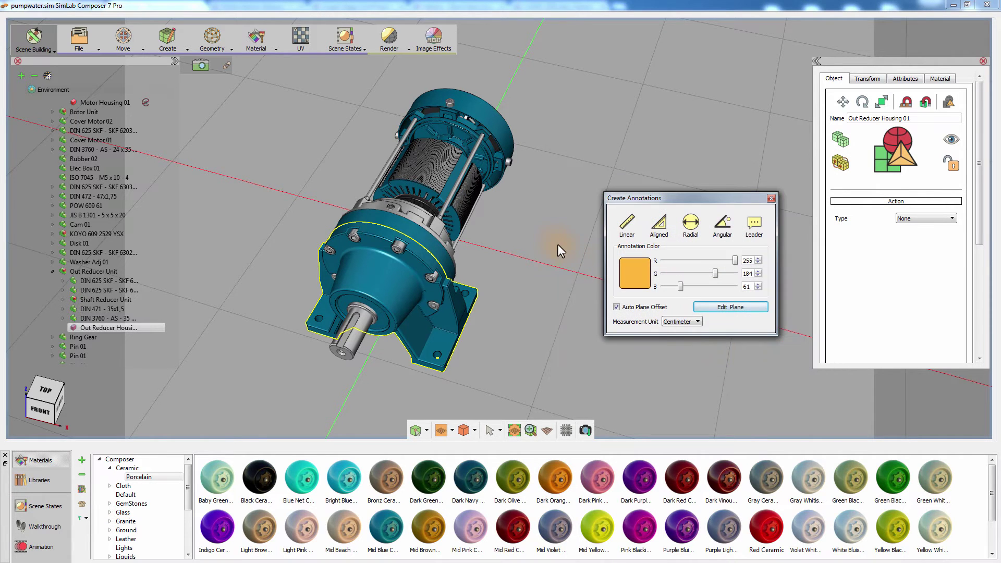
left_click_drag(546, 204, 527, 239)
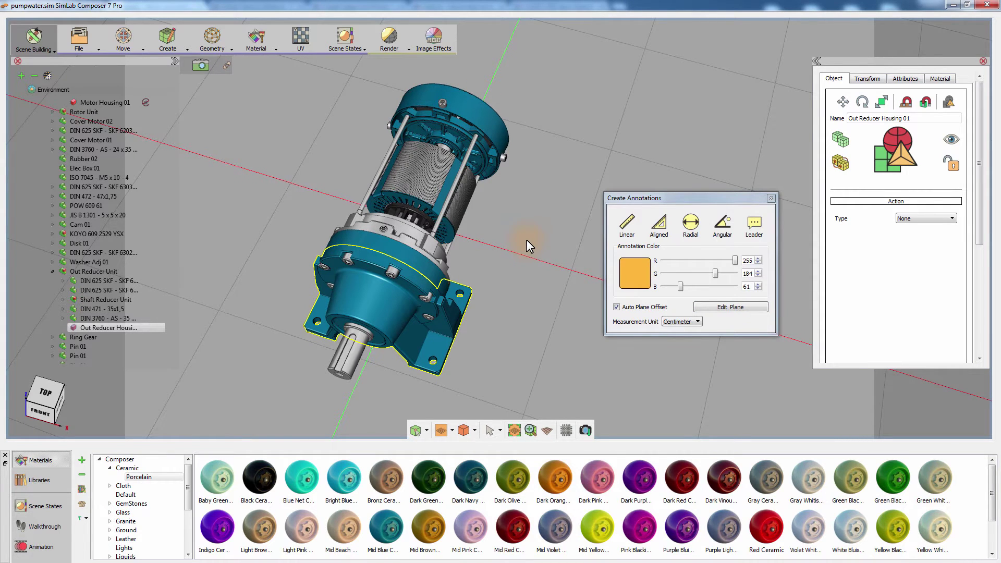
Add a 5.0 cm linear dimension on the shaft, snapping to centres of curvature
left_click(632, 234)
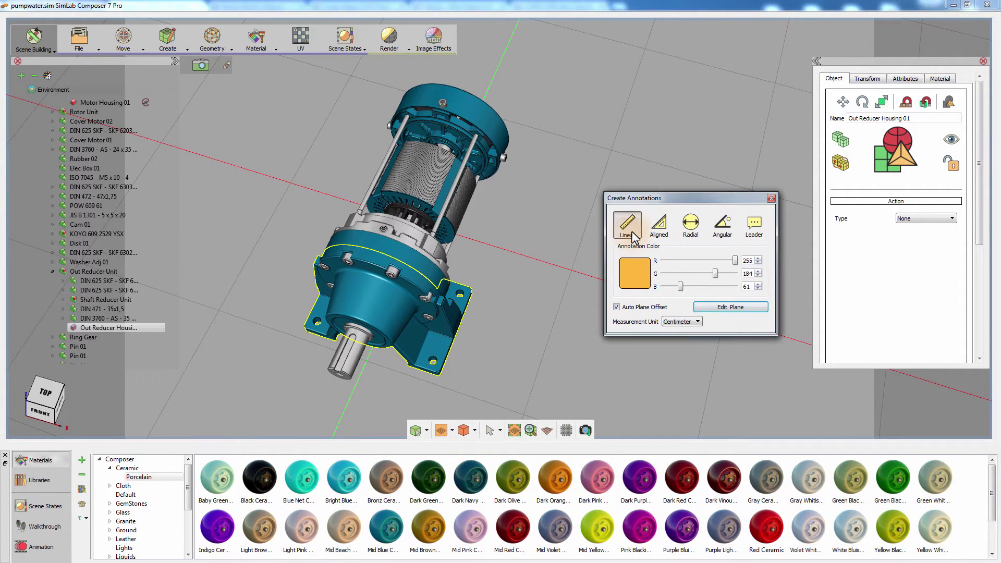
left_click_drag(530, 246, 514, 313)
scroll(501, 313, "up", 5)
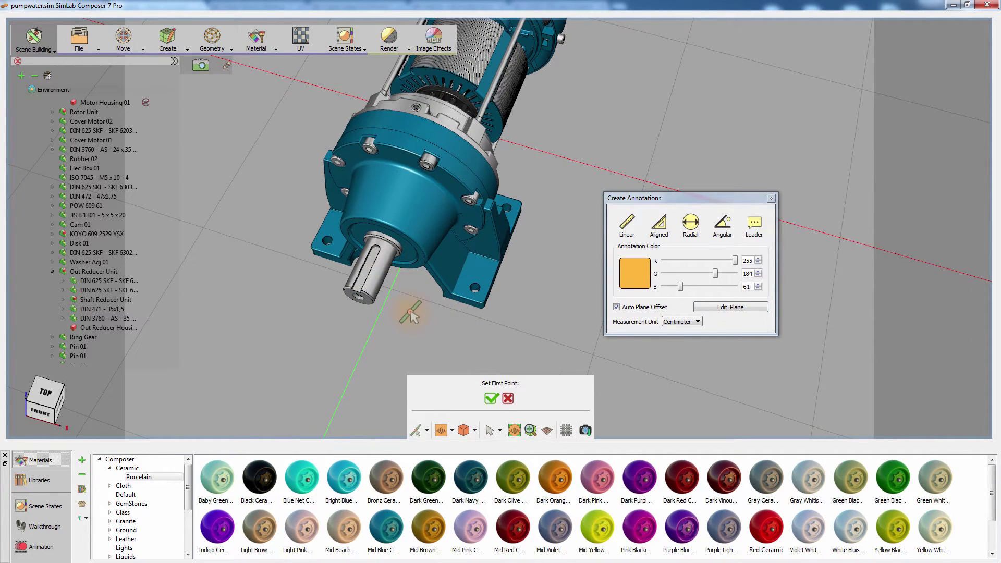
left_click(427, 431)
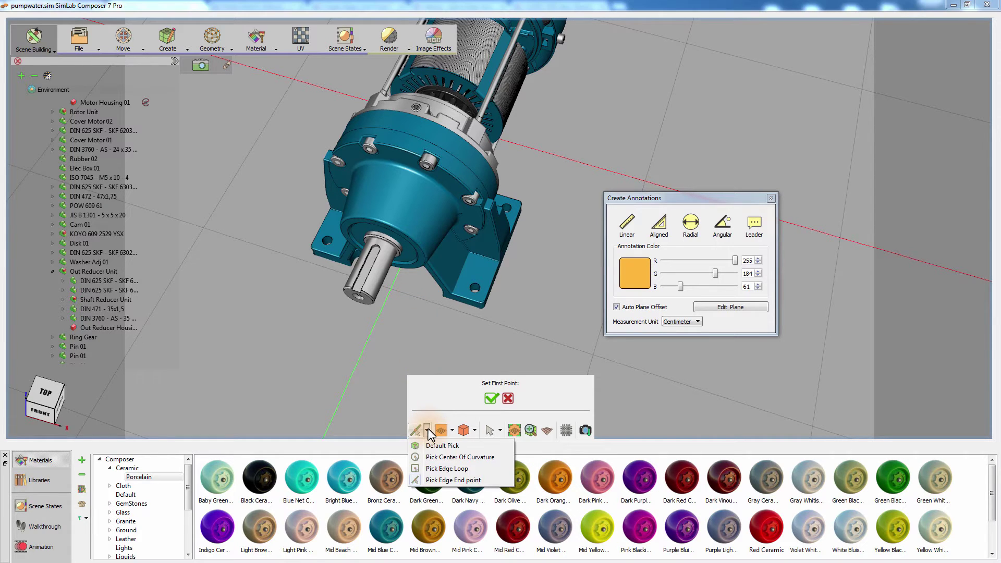
left_click(436, 457)
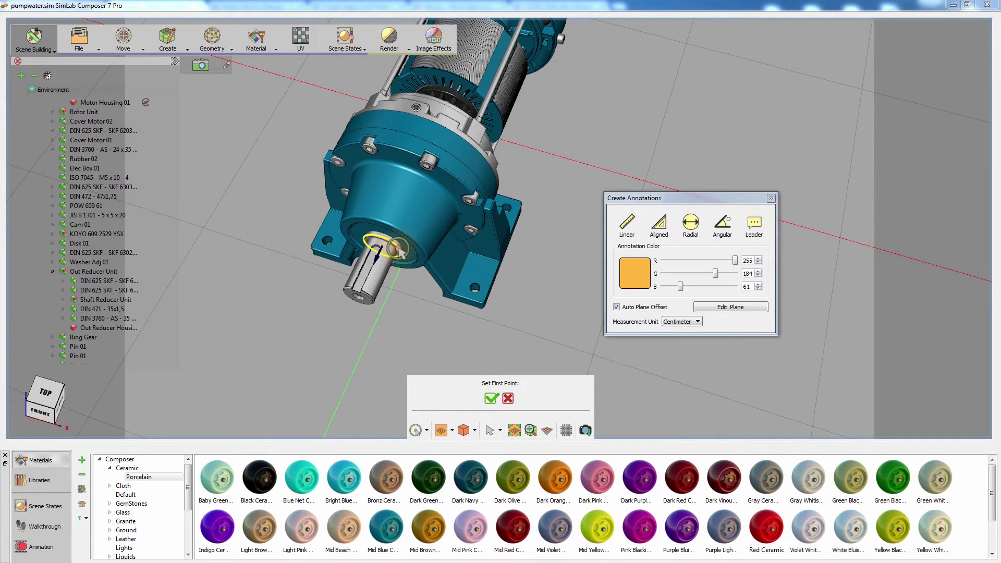
left_click(399, 250)
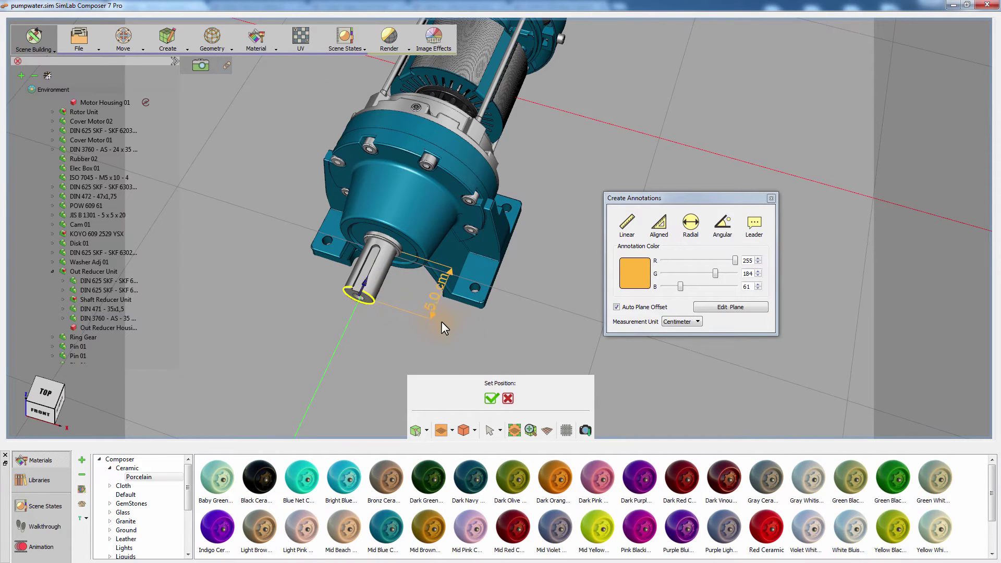
left_click(503, 332)
Add a 5.3 cm linear dimension across the gear housing
mouse_move(537, 250)
left_mouse_down()
mouse_move(553, 296)
mouse_move(545, 279)
mouse_move(516, 277)
mouse_move(531, 260)
left_mouse_up()
left_click(628, 225)
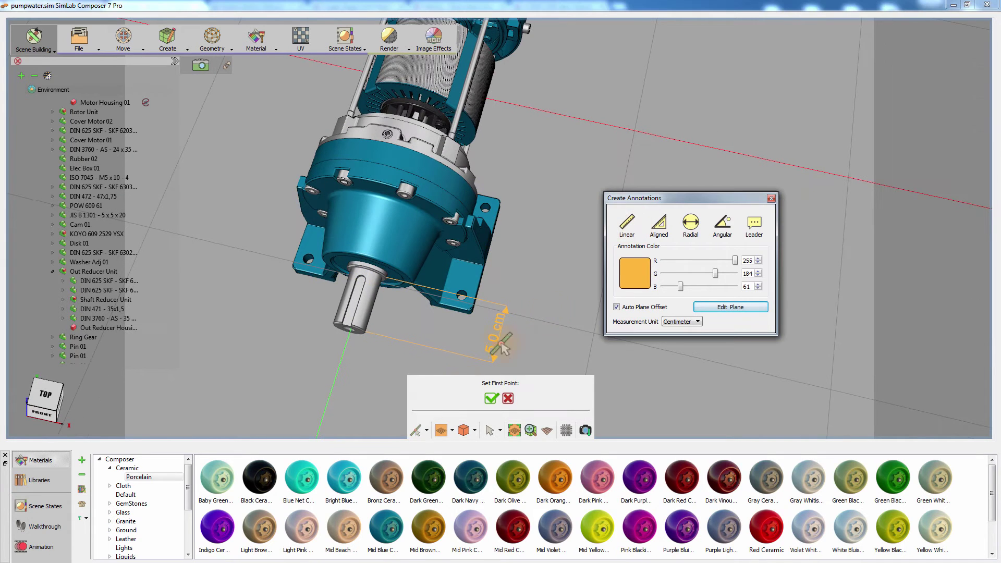
left_click(426, 430)
left_click(438, 454)
left_click(377, 261)
left_click(461, 296)
left_click(537, 237)
Start a linear dimension between the stator's top and bottom edges
mouse_move(537, 237)
left_mouse_down()
mouse_move(497, 260)
mouse_move(520, 219)
mouse_move(513, 197)
mouse_move(345, 319)
mouse_move(479, 336)
left_mouse_up()
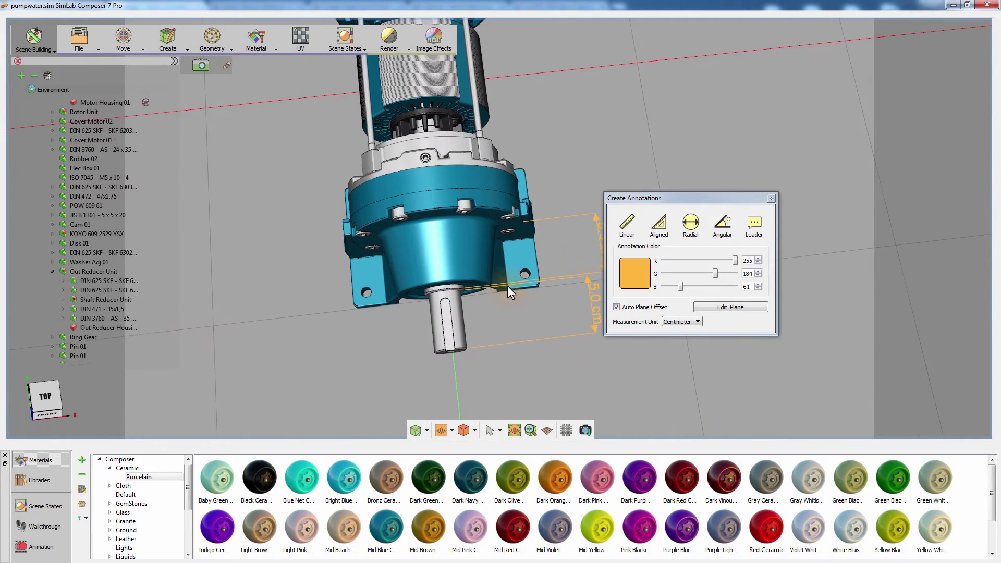
left_click(627, 225)
mouse_move(527, 120)
left_mouse_down()
mouse_move(509, 243)
mouse_move(485, 250)
left_mouse_up()
left_click(467, 260)
left_click(463, 179)
Place the 7.6 cm stator dimension, then add a leader label pointing at the fan
left_click(532, 219)
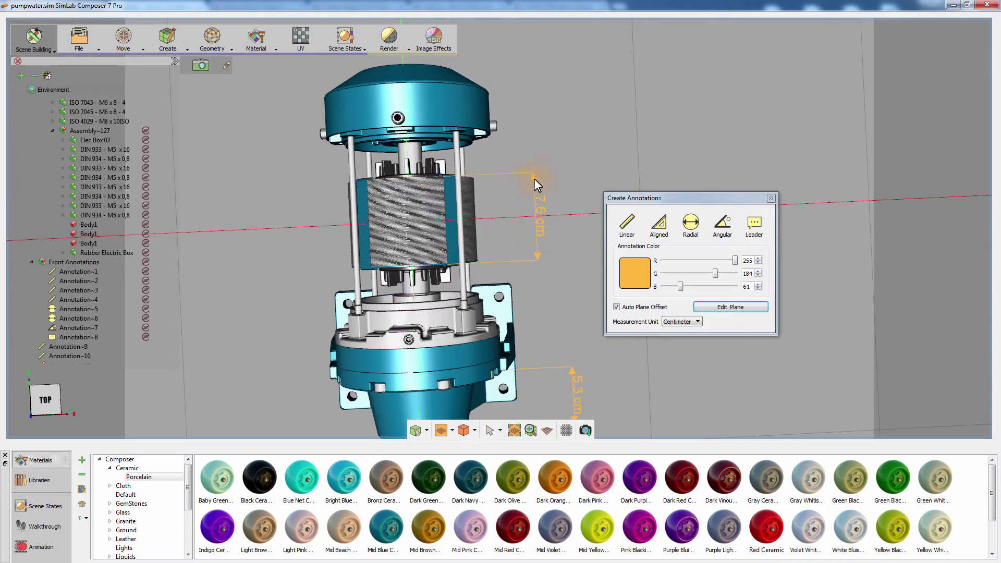
mouse_move(532, 219)
left_mouse_down()
mouse_move(351, 280)
mouse_move(446, 196)
mouse_move(502, 211)
mouse_move(493, 243)
mouse_move(541, 245)
mouse_move(494, 211)
mouse_move(404, 245)
mouse_move(427, 212)
mouse_move(468, 220)
left_mouse_up()
left_click(754, 225)
left_click(421, 189)
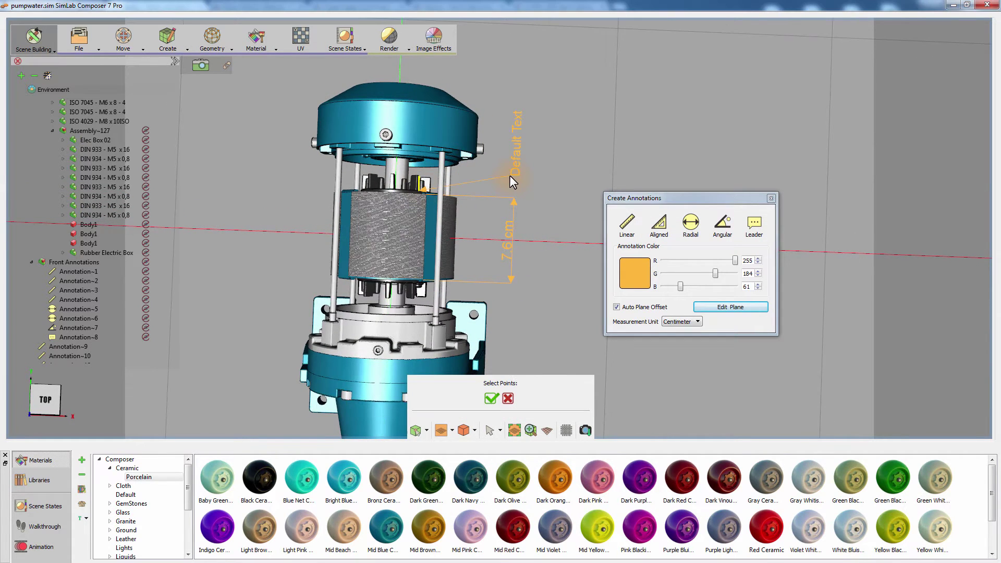
left_click(532, 177)
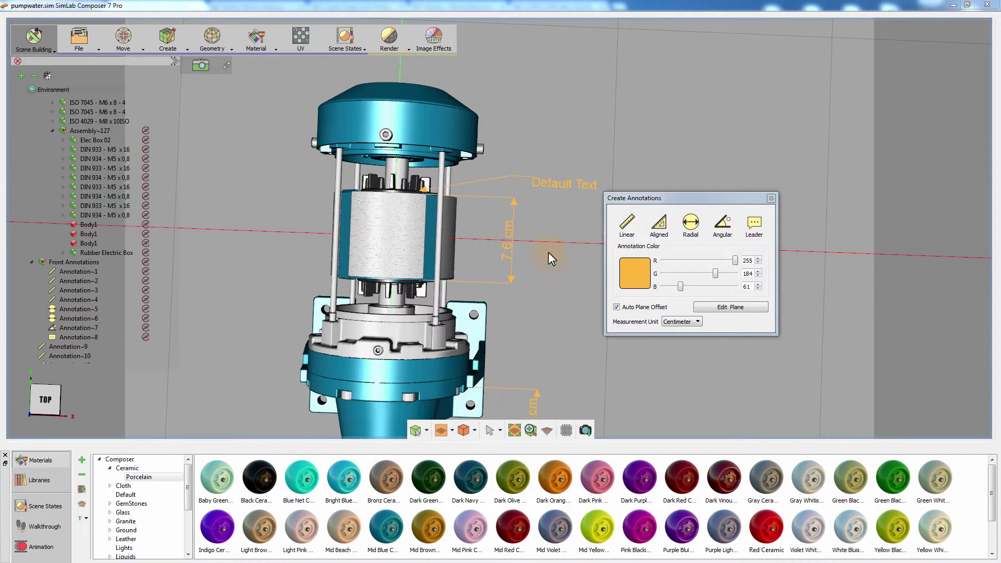
left_click(558, 181)
Change the label text to 'Plastic Fans' and colour it dark green (#3c622c)
triple_click(913, 205)
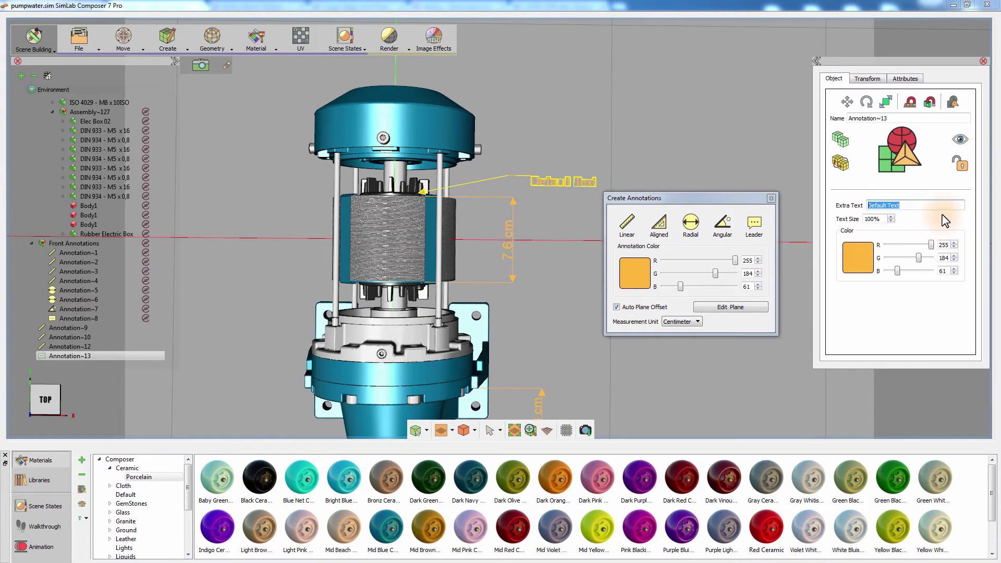
type("Plastic Fans")
left_click(857, 258)
left_click_drag(940, 159, 940, 168)
left_click(986, 183)
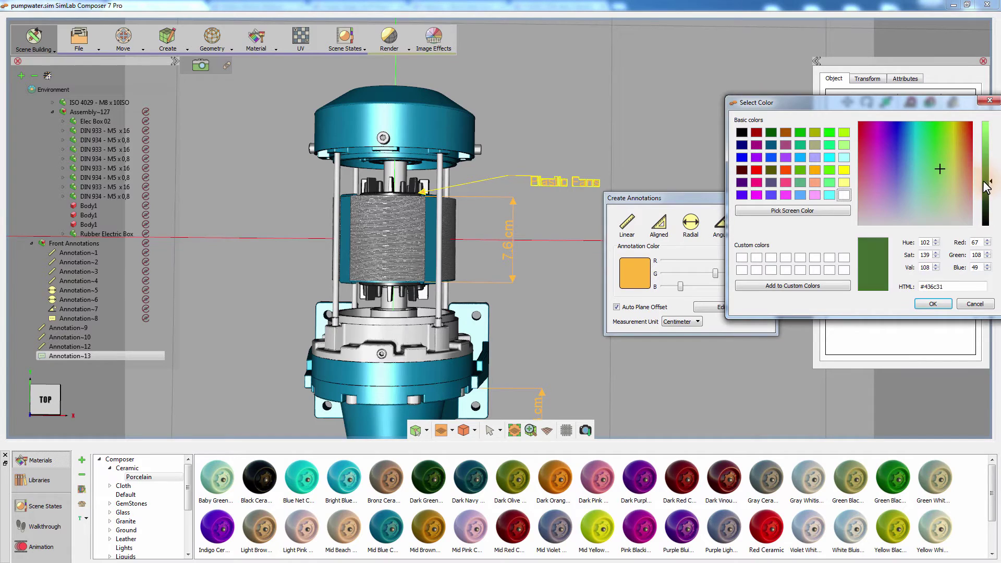
left_click(930, 304)
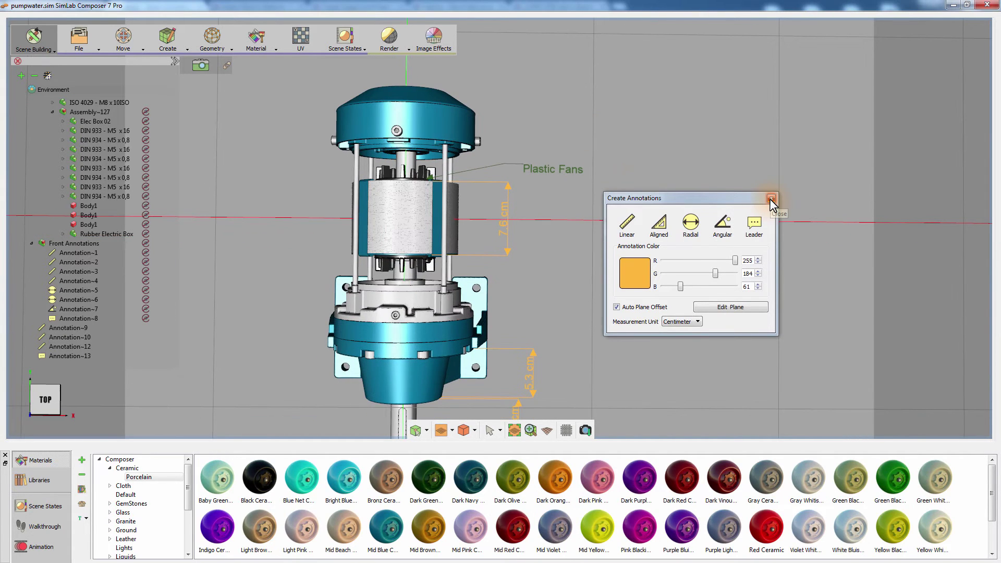
Group Annotation~9 through Annotation~13 under a new parent
left_click(771, 199)
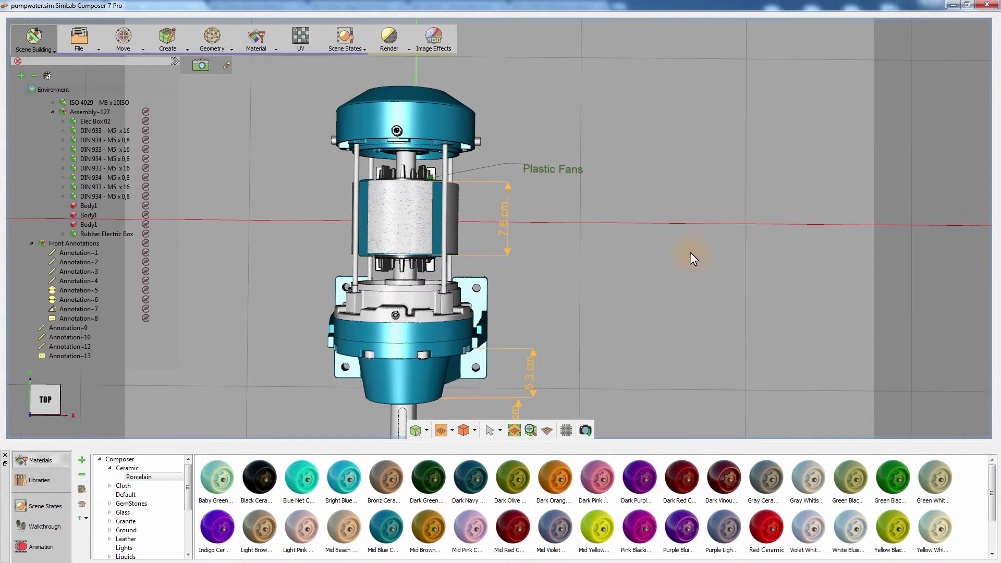
left_click_drag(637, 243, 639, 212)
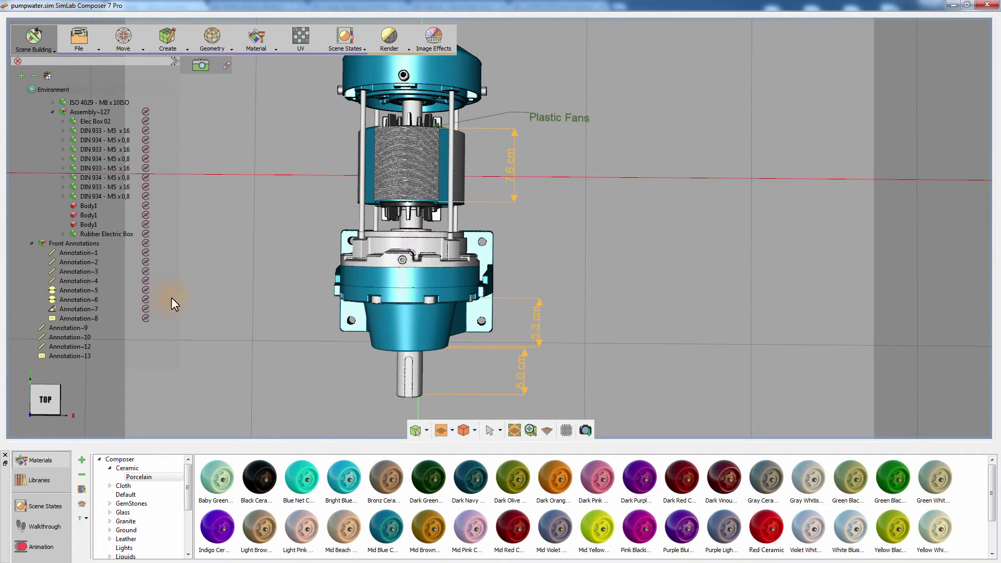
left_click(54, 328)
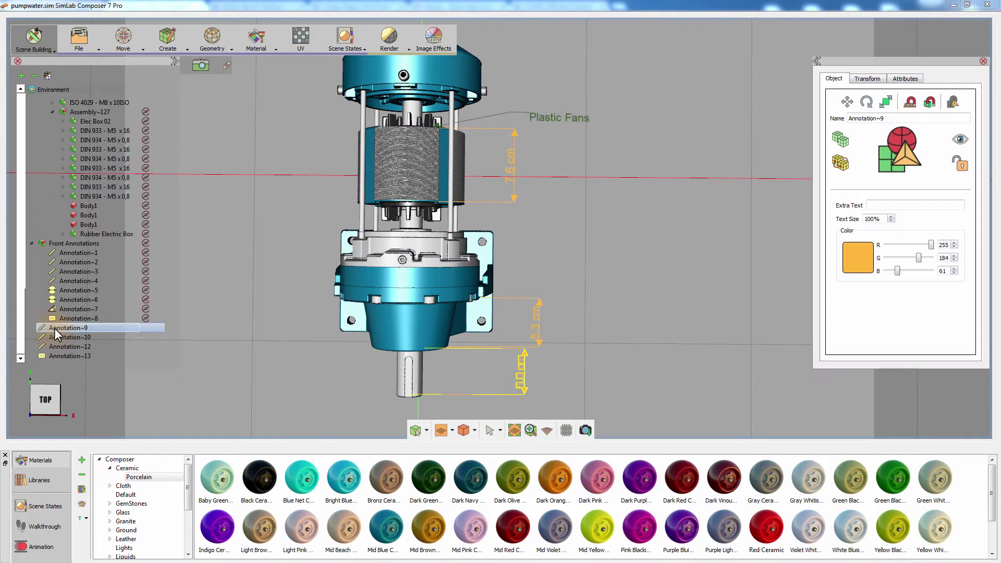
left_click(59, 357, "shift")
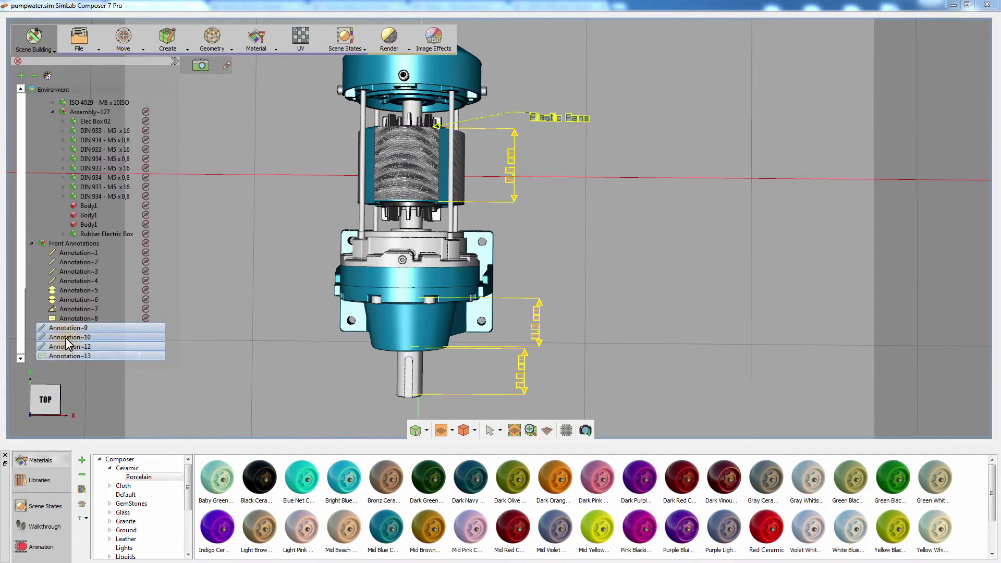
right_click(67, 344)
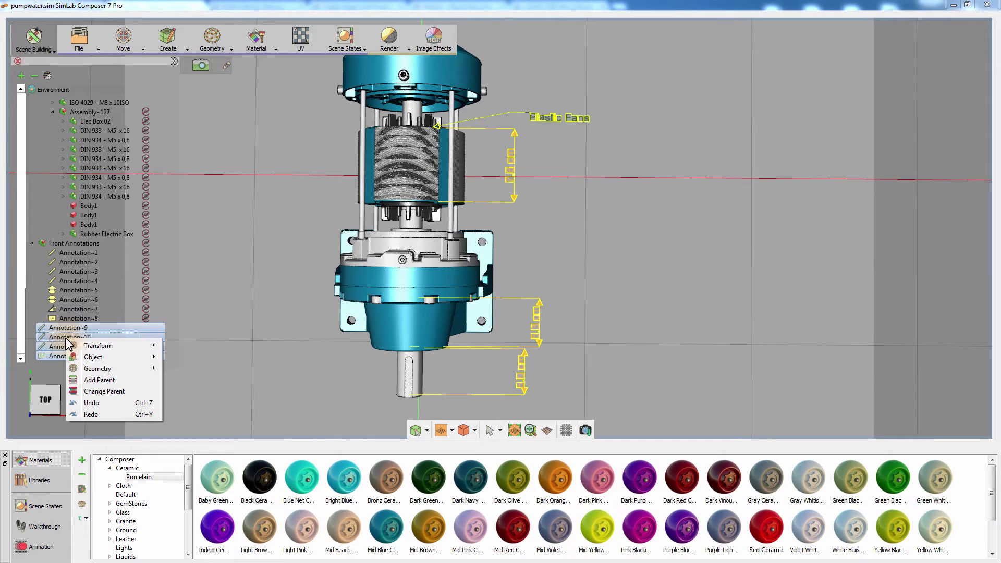
left_click(99, 380)
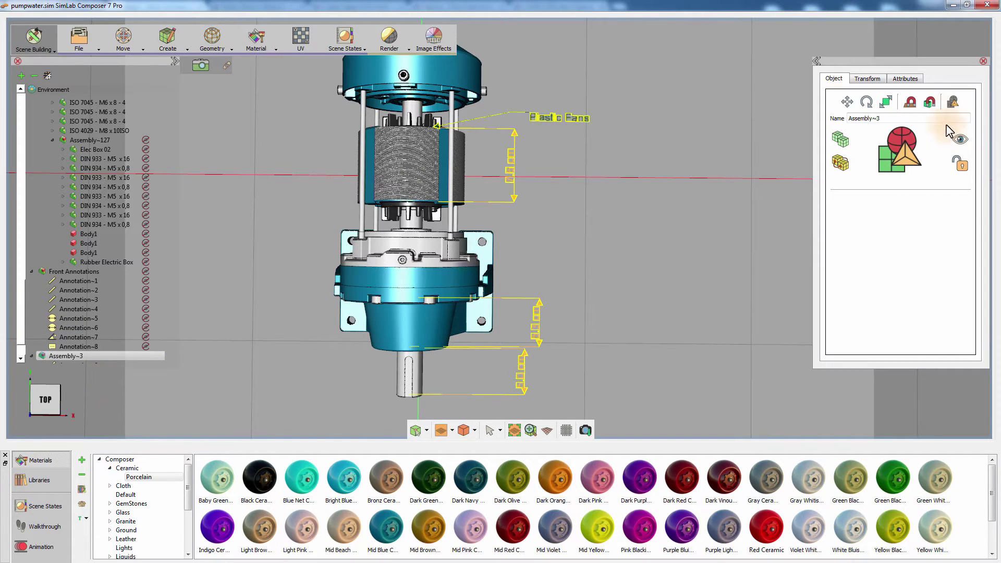
Rename the new group to 'Top Annotations'
left_click_drag(905, 116, 814, 119)
type("Top Annotations")
key("Return")
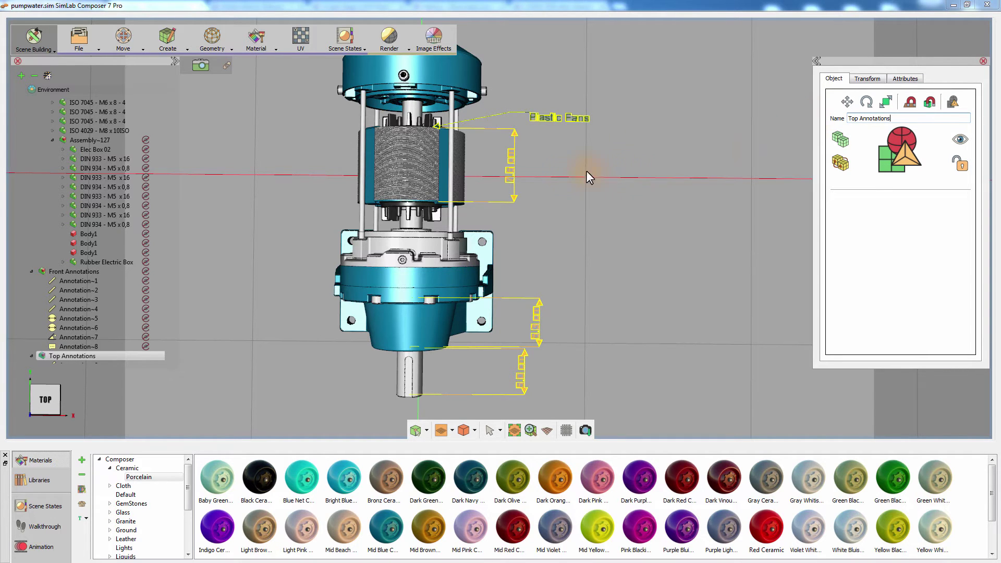
left_click_drag(586, 211, 532, 198)
Make the Front Annotations group visible again
left_click(30, 356)
left_click(30, 271)
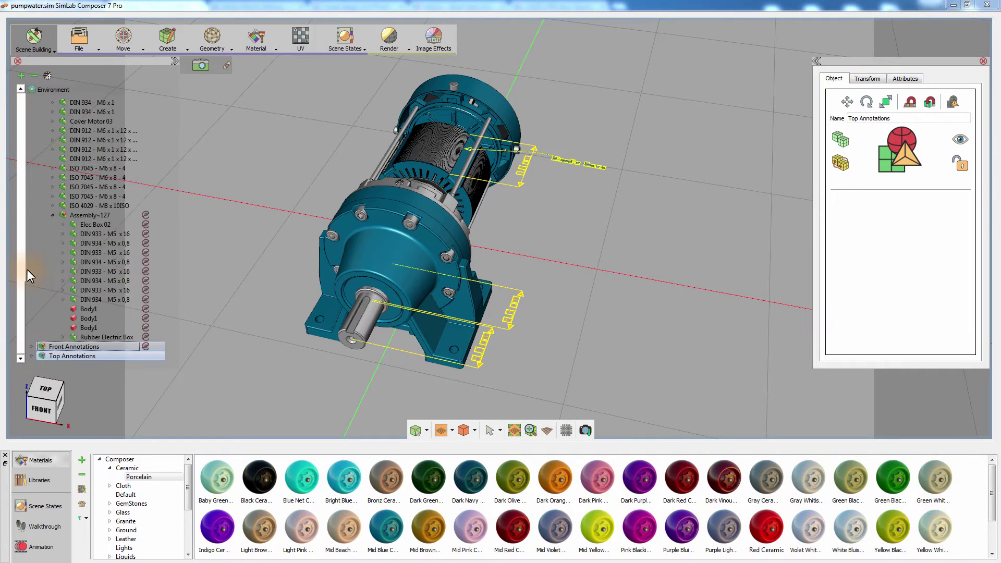
left_click(63, 345)
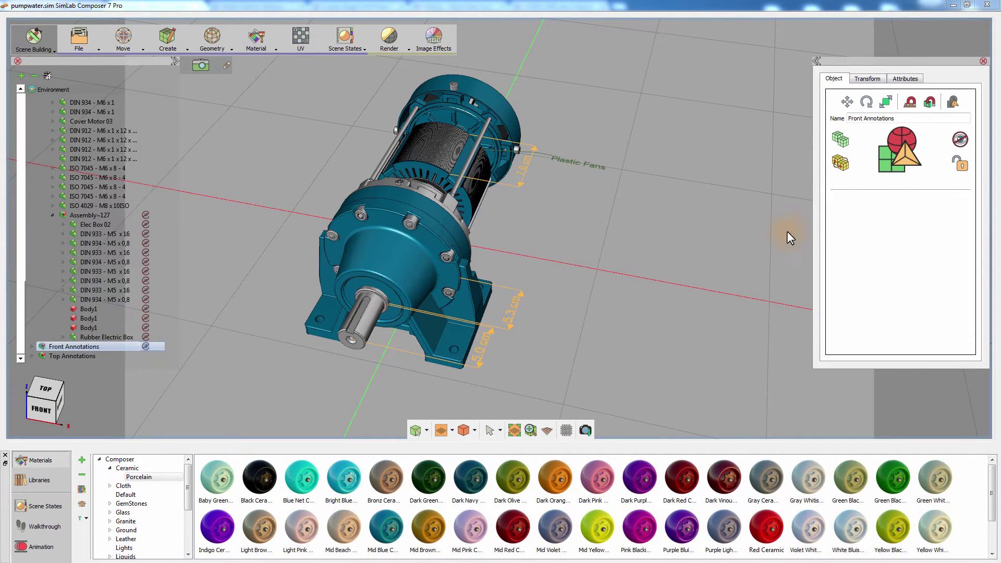
left_click(961, 139)
mouse_move(649, 251)
left_mouse_down()
mouse_move(486, 241)
mouse_move(575, 233)
mouse_move(357, 273)
mouse_move(622, 234)
mouse_move(668, 209)
mouse_move(606, 199)
left_mouse_up()
left_click(575, 232)
scroll(138, 167, "up", 3)
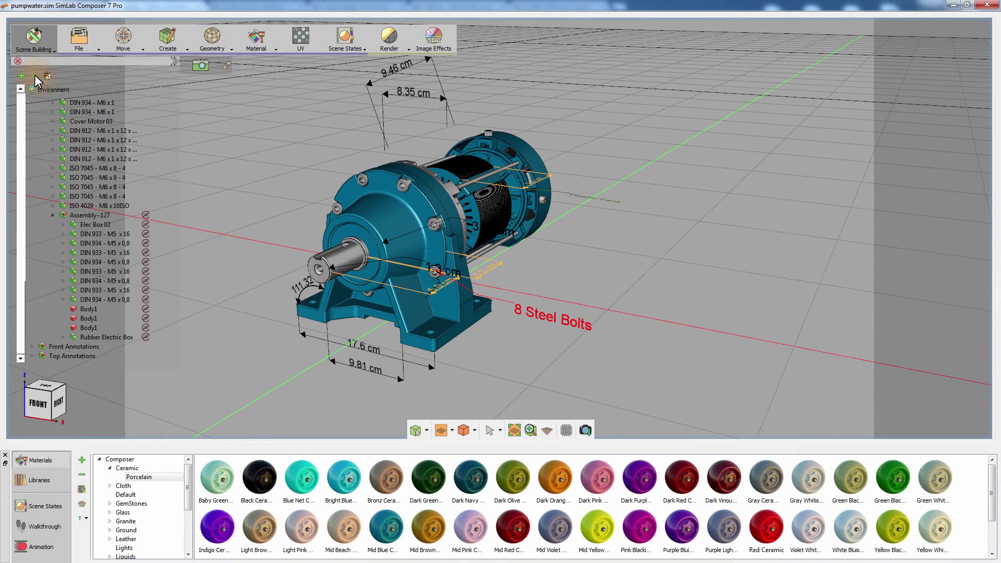
Hide the Top Annotations group from the collapsed scene tree
left_click(35, 76)
left_click(65, 99)
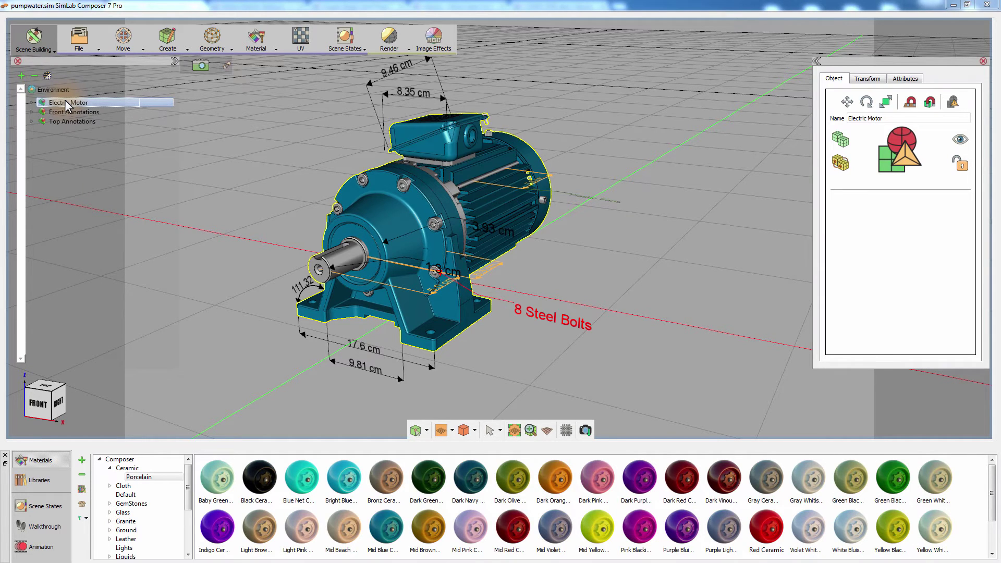
left_click(72, 122, "ctrl")
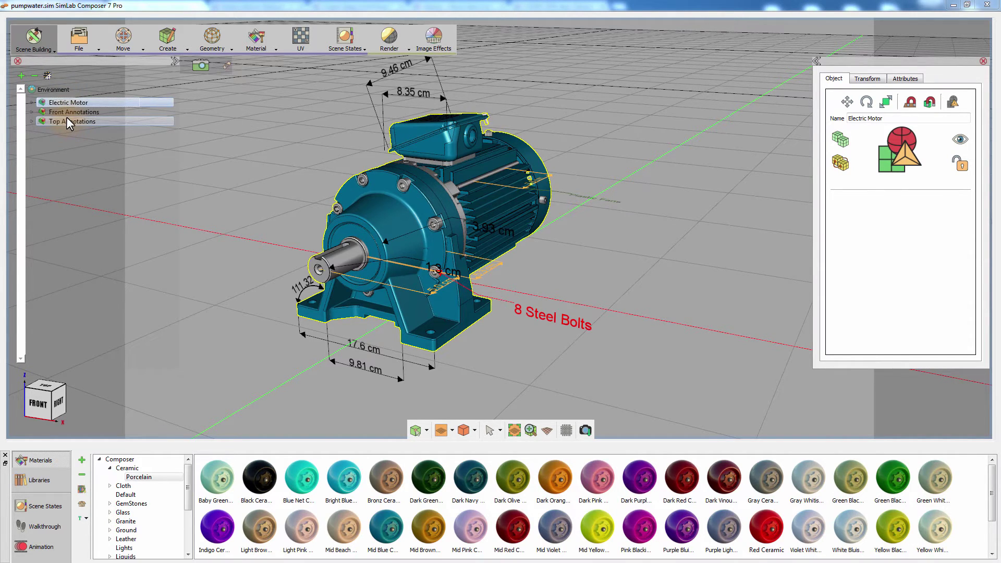
left_click(67, 118)
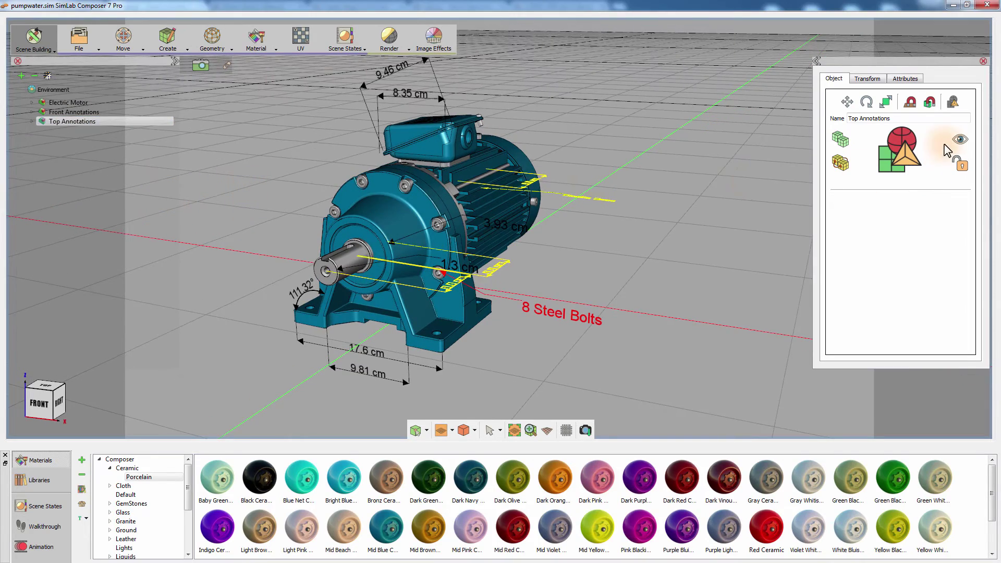
left_click(960, 140)
left_click(678, 217)
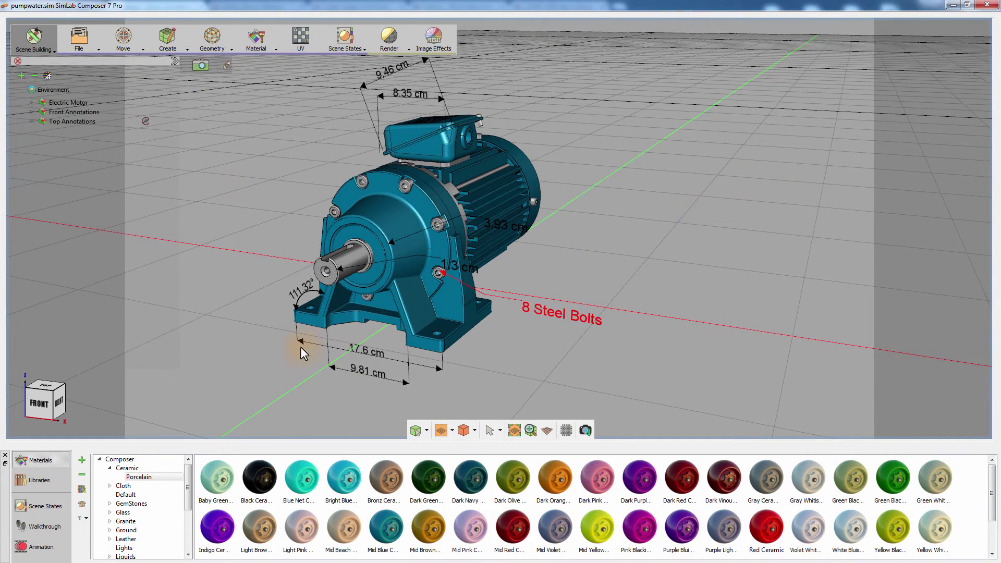
Set a straight front view in flat orthographic mode
mouse_move(302, 347)
left_mouse_down()
mouse_move(568, 293)
mouse_move(293, 365)
left_mouse_up()
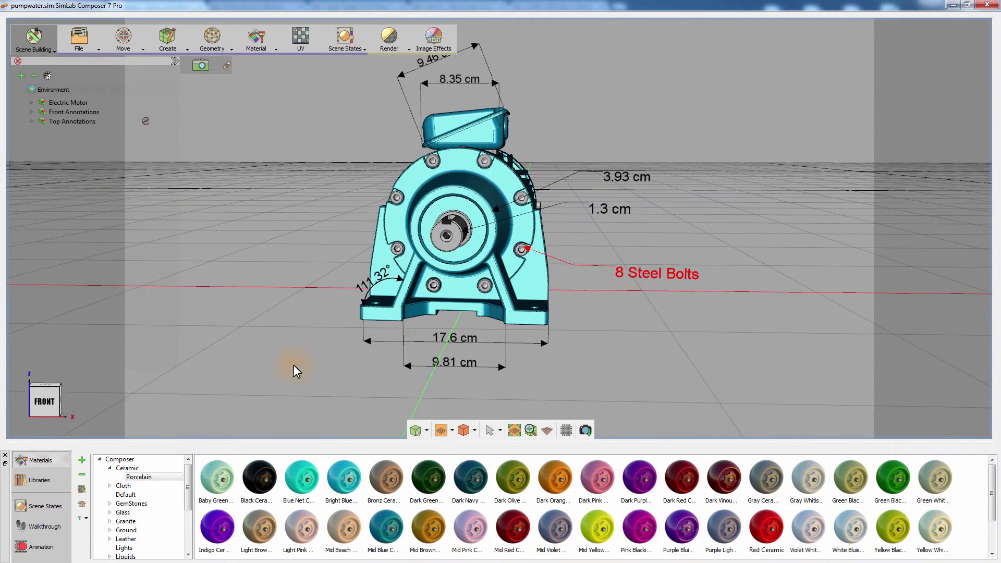
left_click(44, 399)
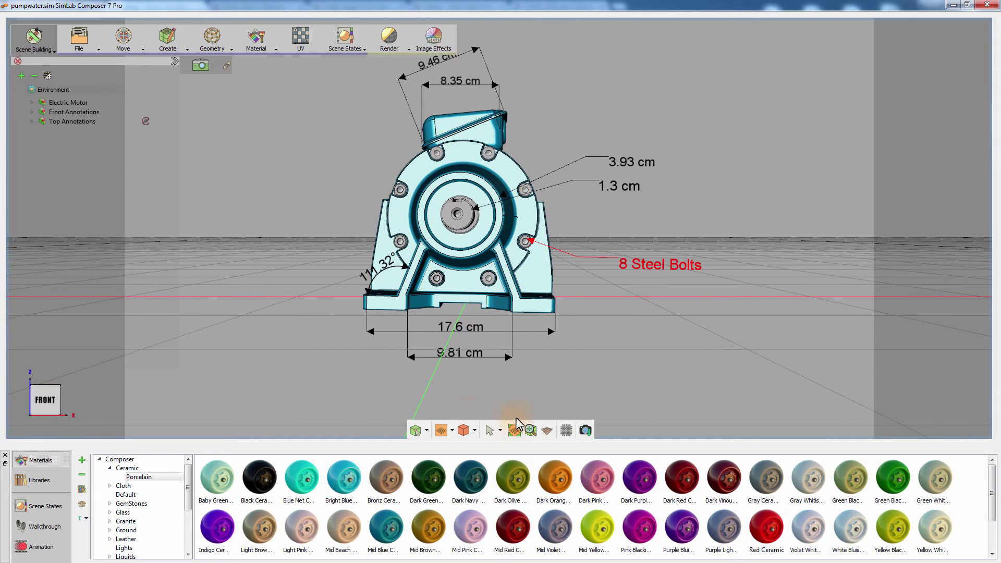
left_click(548, 430)
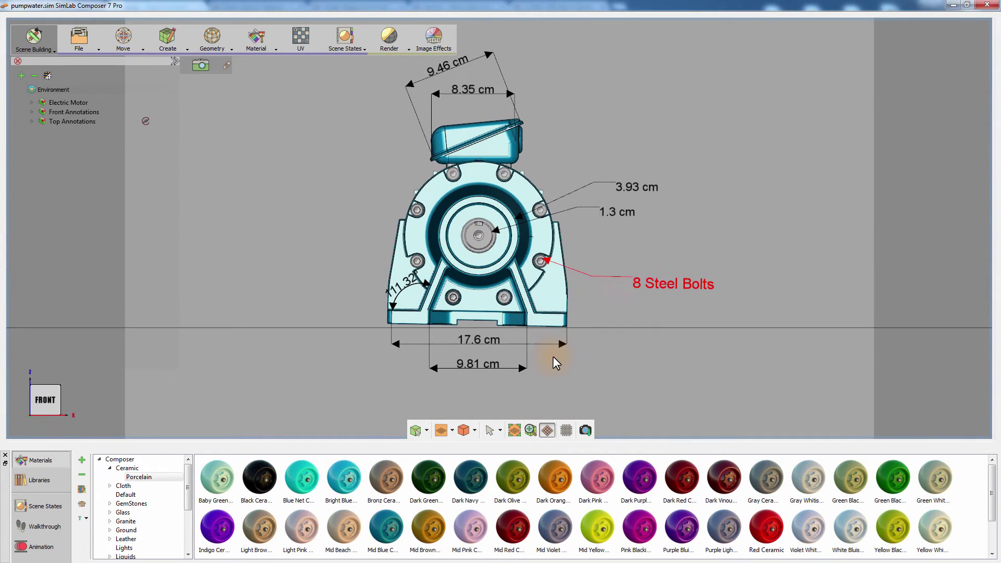
Capture the flat front view as a new scene state, with all include options checked
left_click(349, 49)
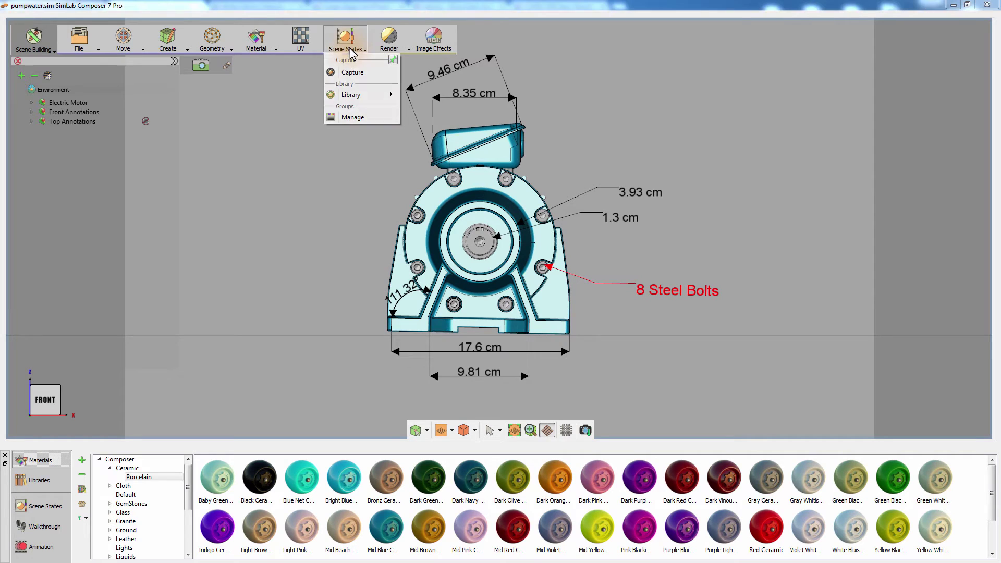
left_click(349, 70)
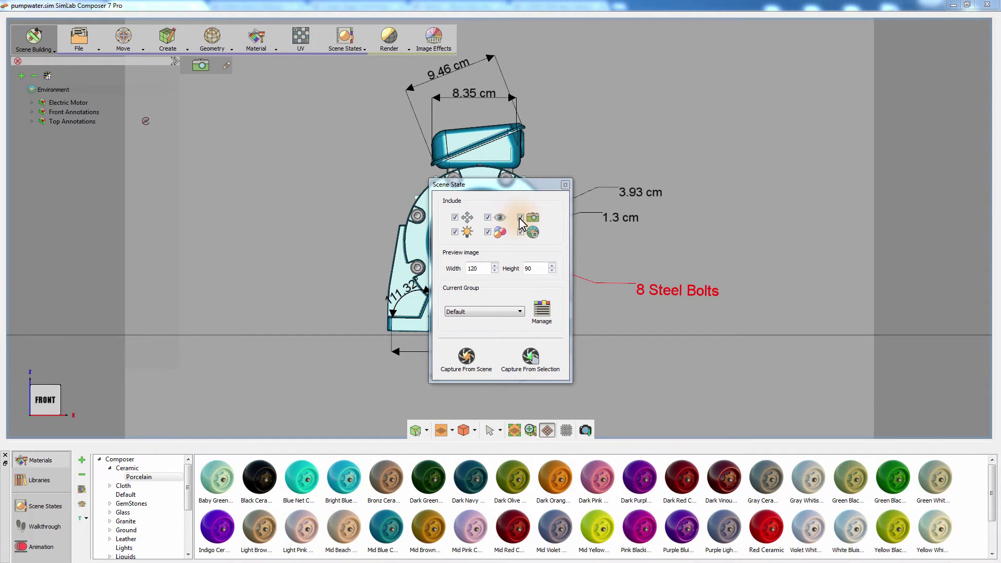
left_click(471, 358)
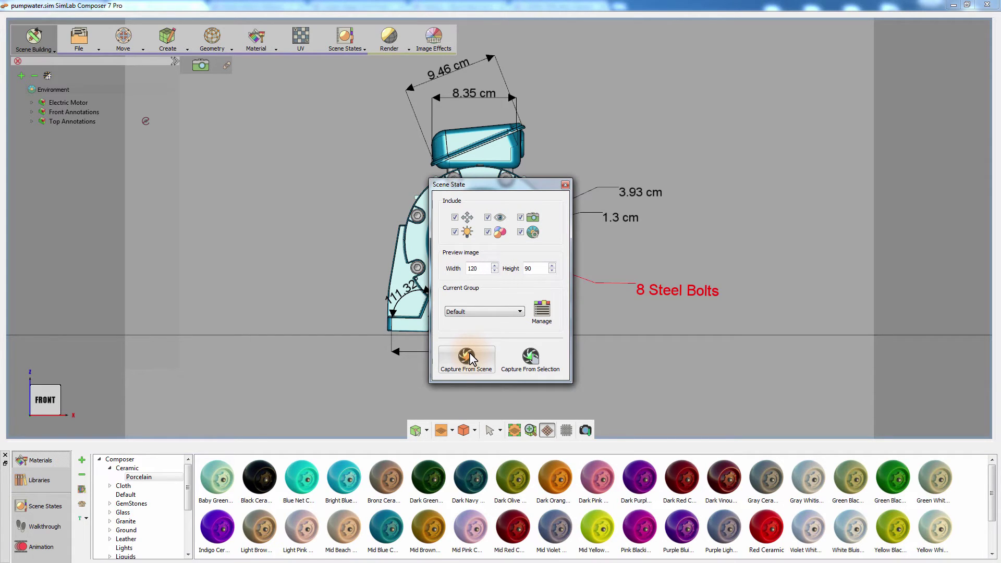
left_click_drag(527, 185, 282, 156)
left_click_drag(584, 145, 612, 169)
Switch to the top view, showing Top Annotations and hiding Front Annotations
left_click(45, 385)
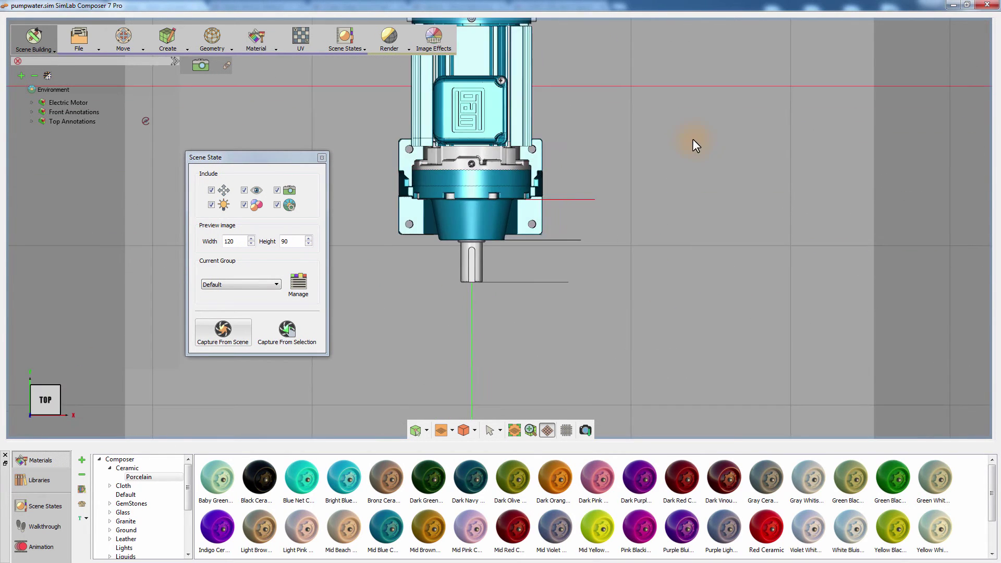
left_click(78, 122)
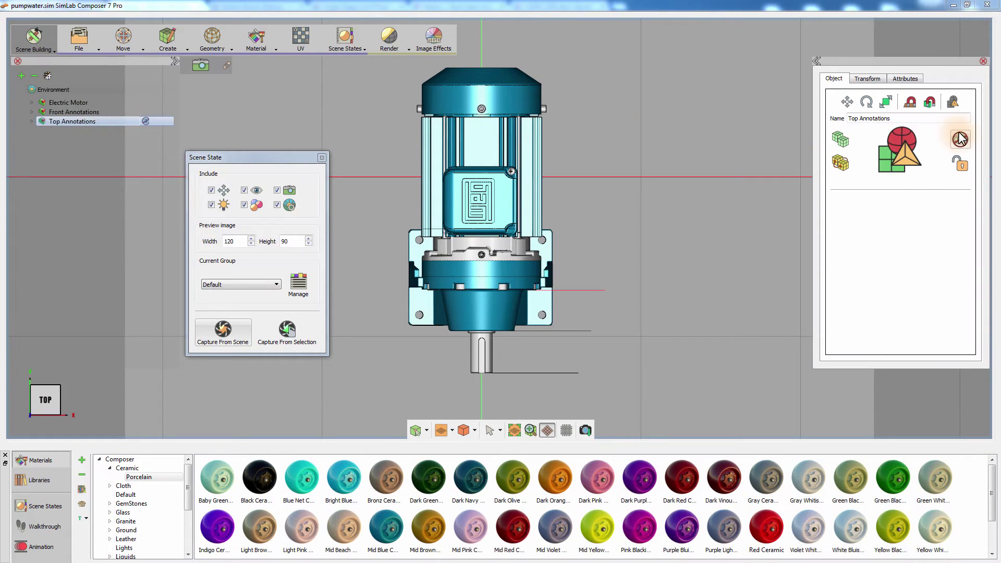
left_click(961, 138)
left_click(64, 111)
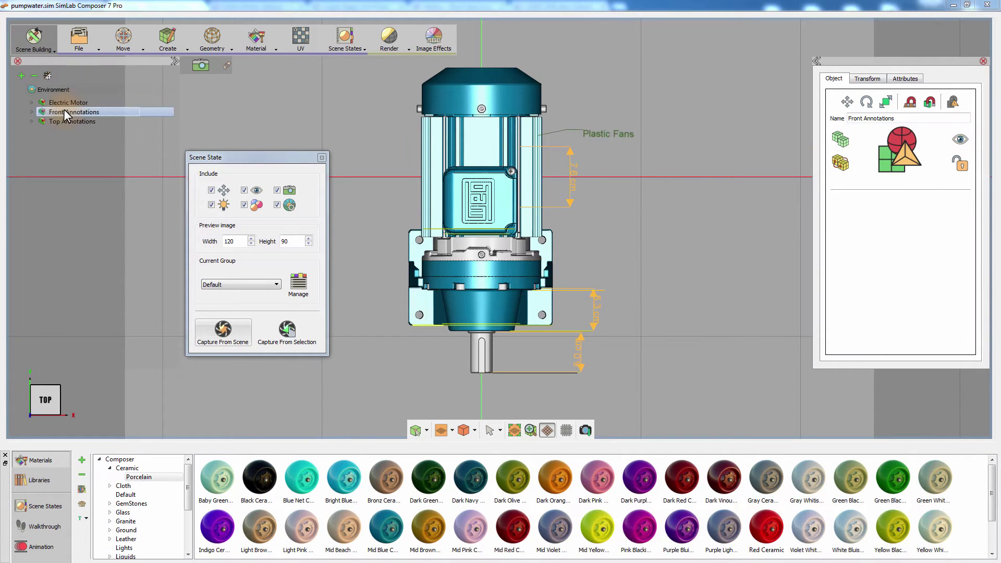
left_click(959, 140)
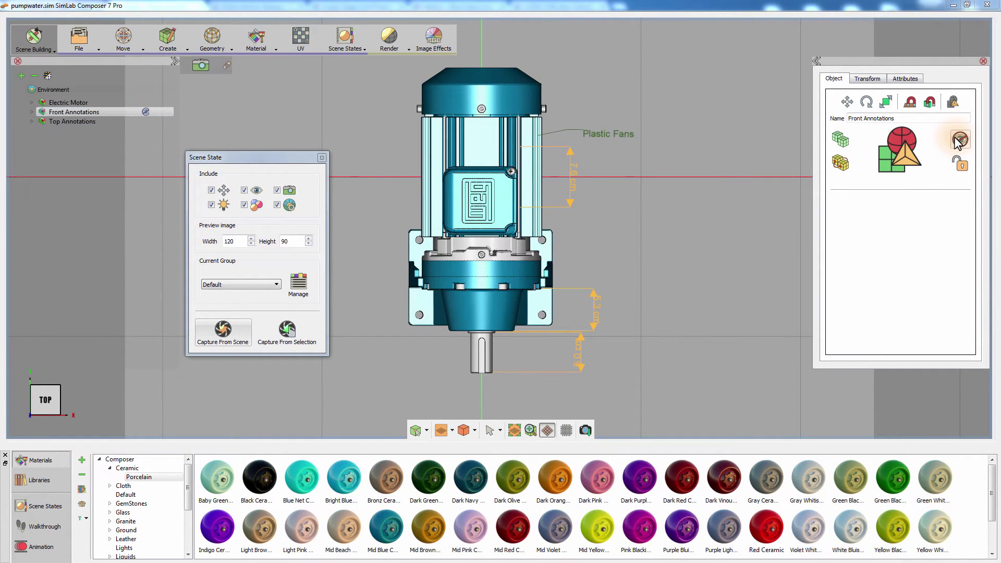
Hide the motor housing and electrical box, then capture the top view as a second scene state
left_click(466, 151)
left_click(505, 201)
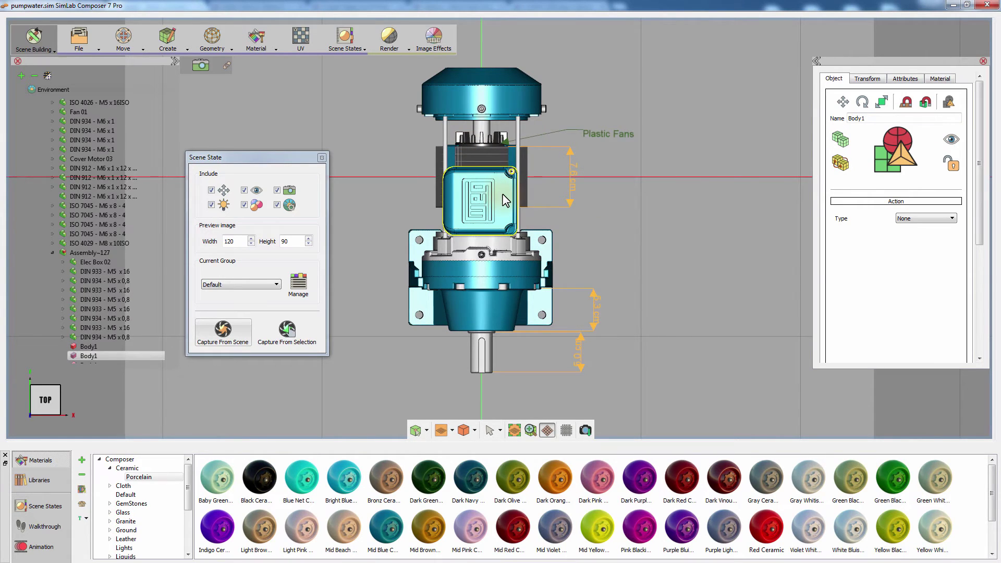
key("h")
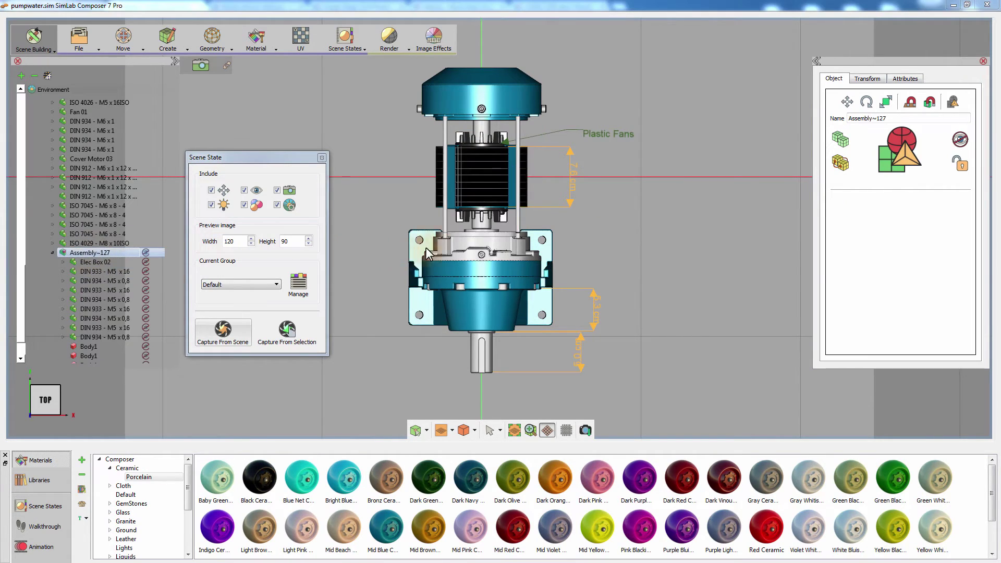
left_click(230, 344)
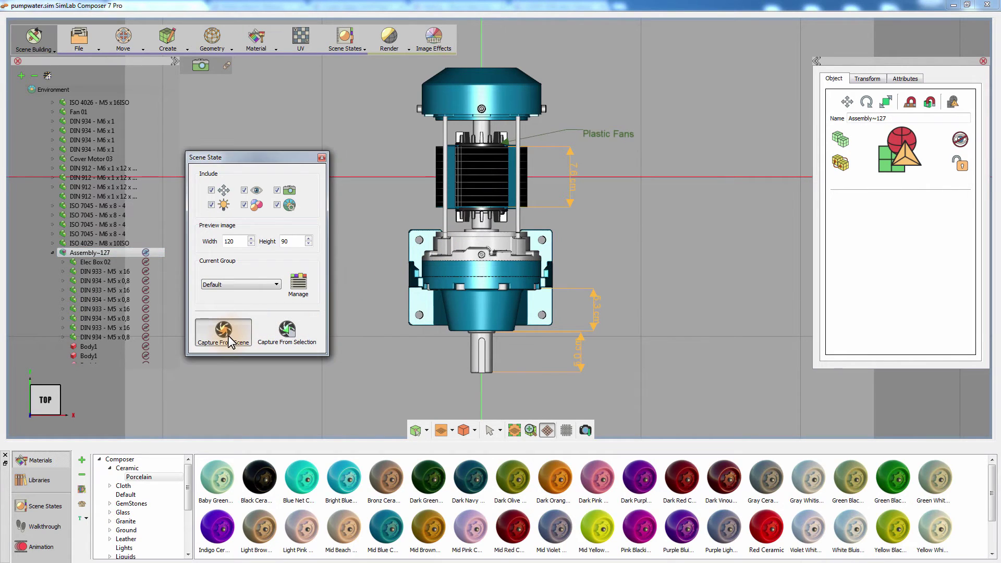
left_click(321, 158)
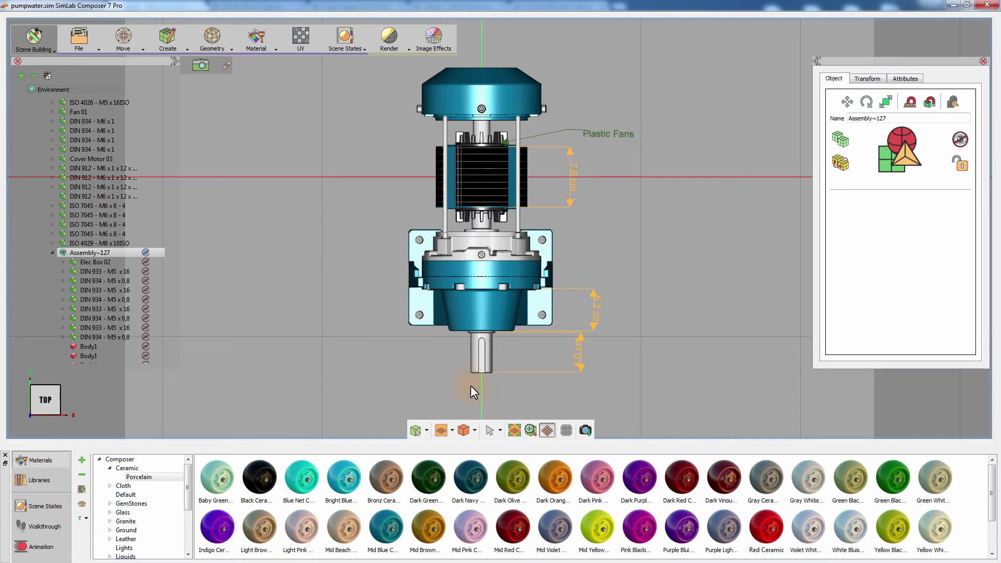
left_click(549, 430)
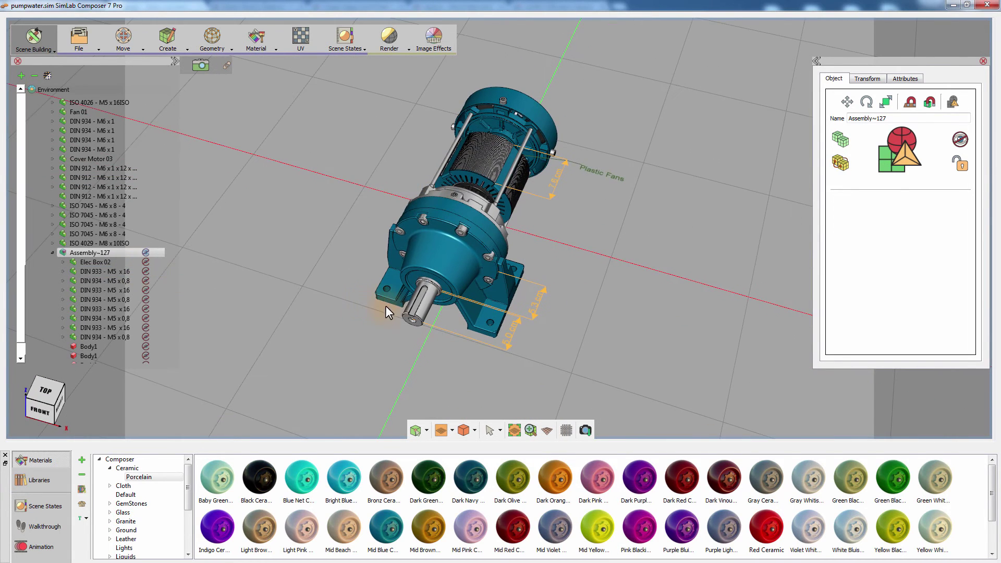
left_click_drag(385, 305, 358, 255)
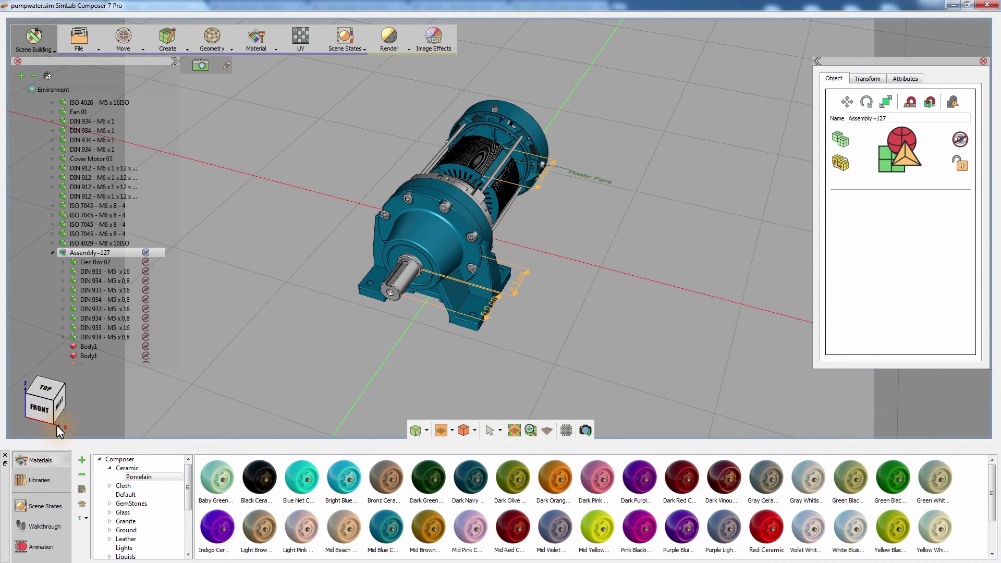
Test Scene1, then Scene2, then Scene1 again on the model from the Scene States panel
left_click(46, 501)
left_click(132, 477)
left_click_drag(132, 478, 276, 345)
left_click_drag(196, 492, 246, 373)
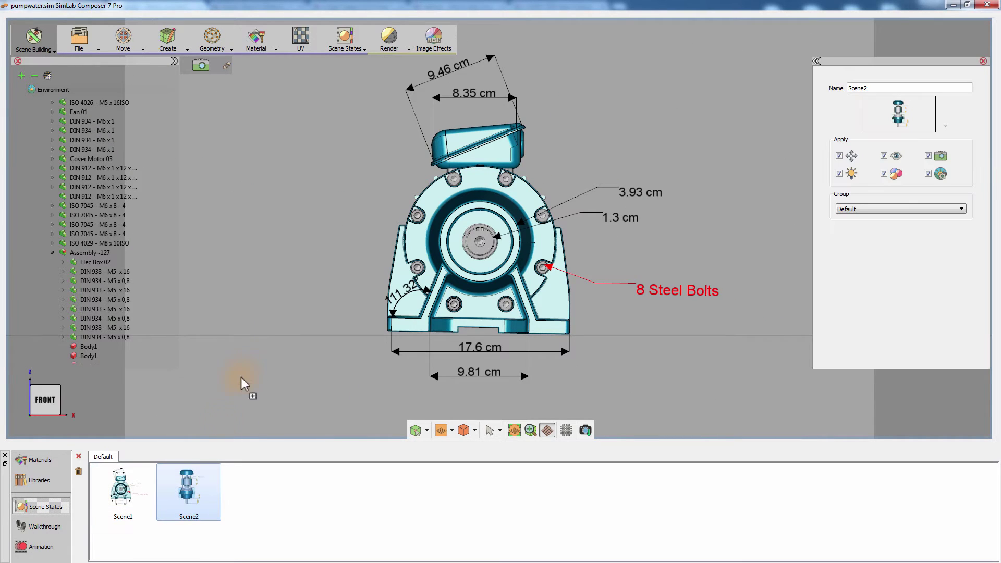
left_click_drag(277, 317, 277, 317)
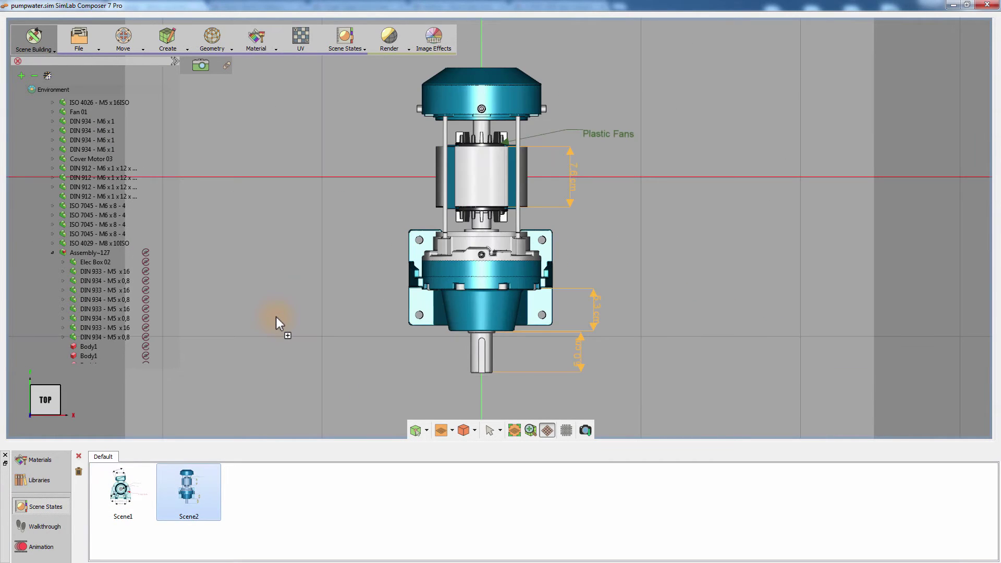
left_click_drag(128, 489, 292, 300)
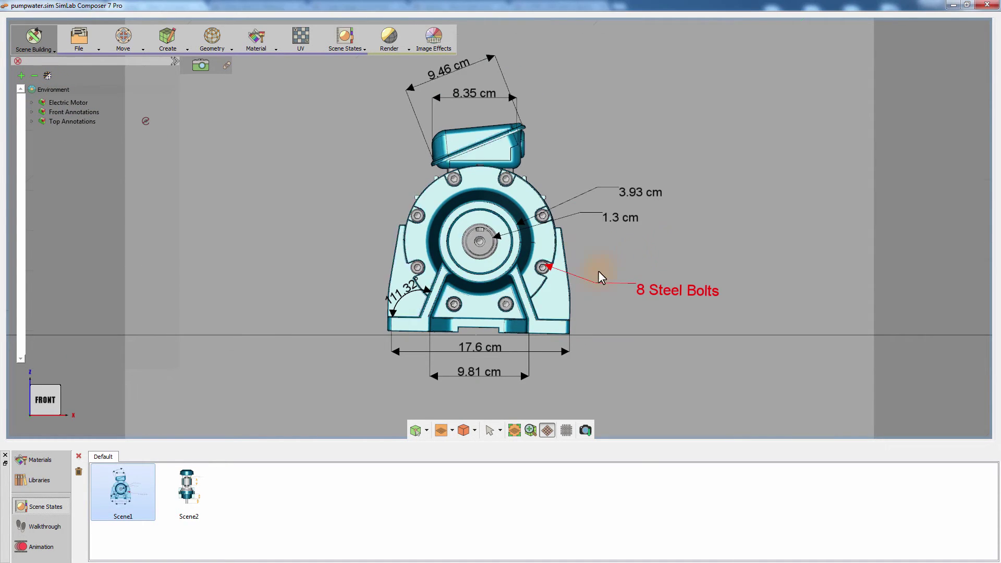
Return to a perspective view with Top Annotations visible, zoomed in on the motor
left_click(547, 431)
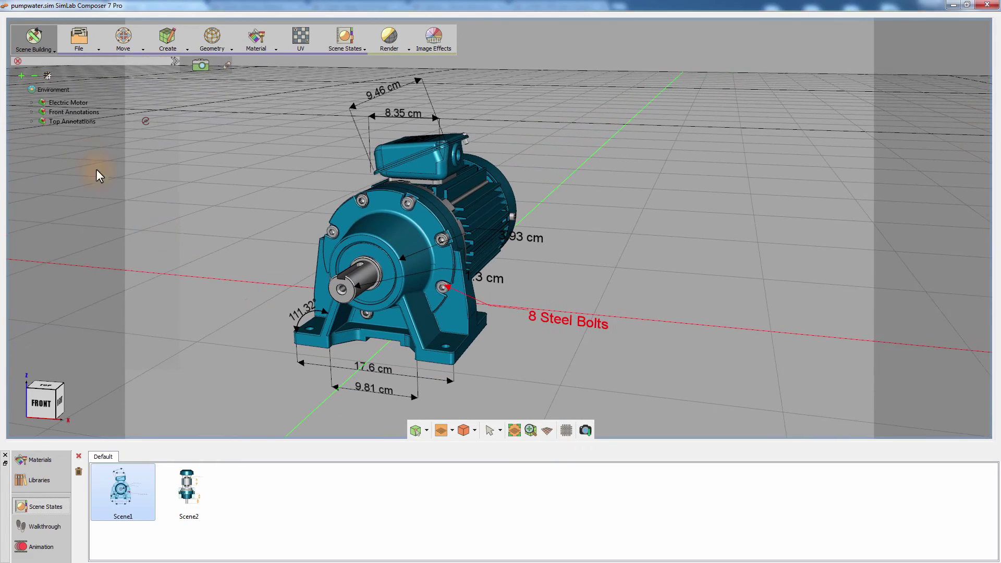
left_click(88, 121)
left_click(959, 140)
mouse_move(778, 214)
left_mouse_down()
mouse_move(653, 251)
mouse_move(675, 273)
mouse_move(486, 93)
left_mouse_up()
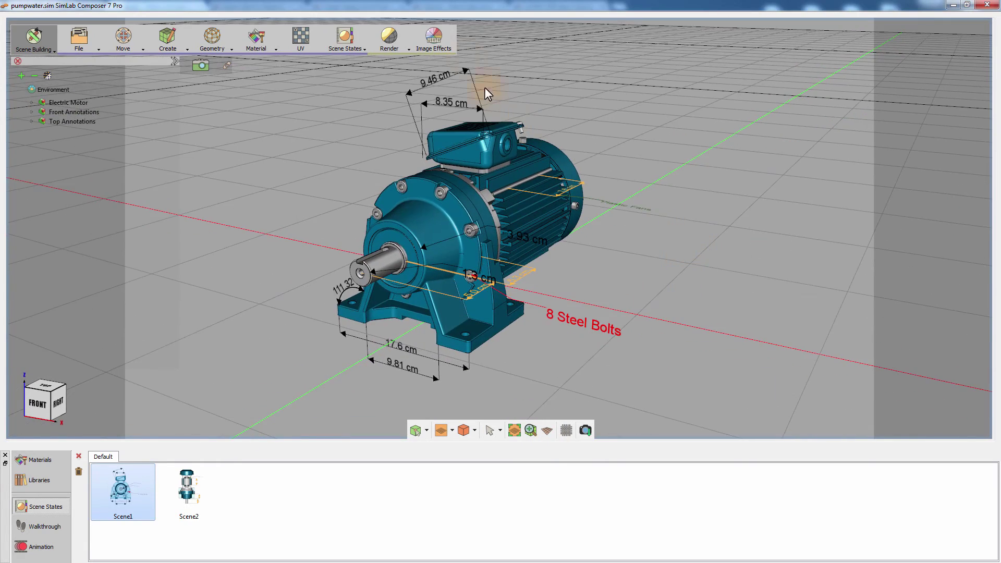
Capture the angled view as a third scene state, Scene6
left_click(345, 38)
left_click(354, 75)
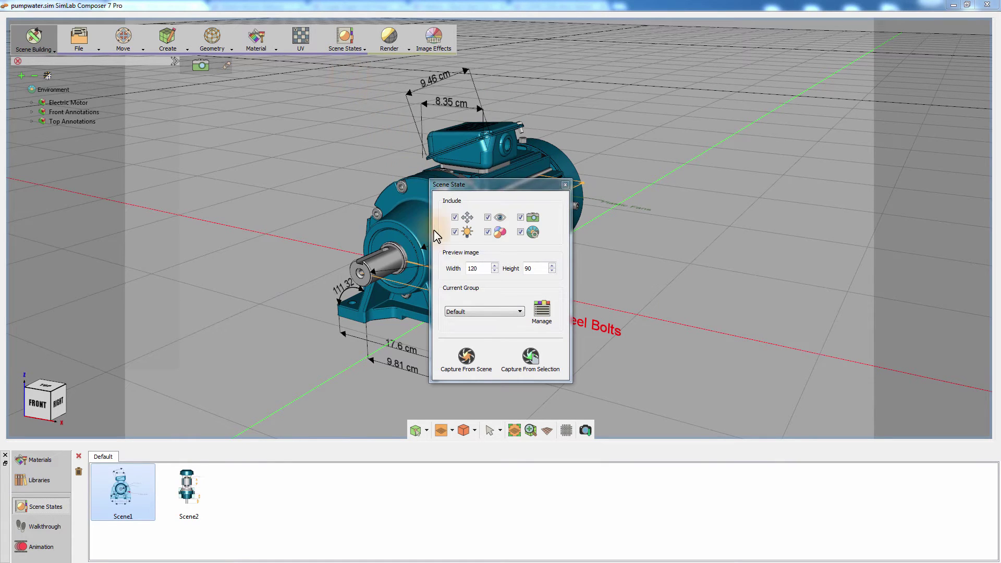
left_click(468, 359)
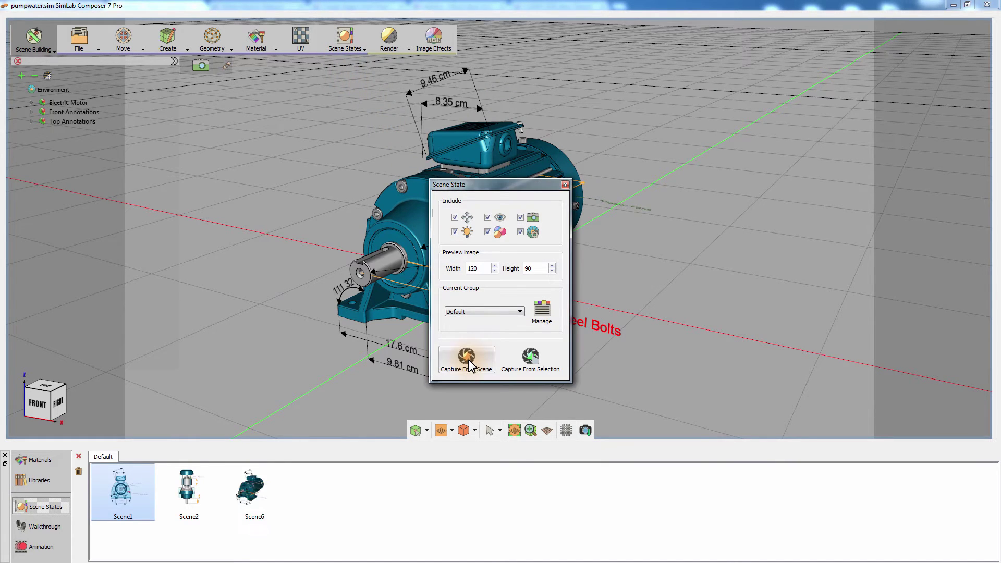
left_click(566, 184)
double_click(119, 482)
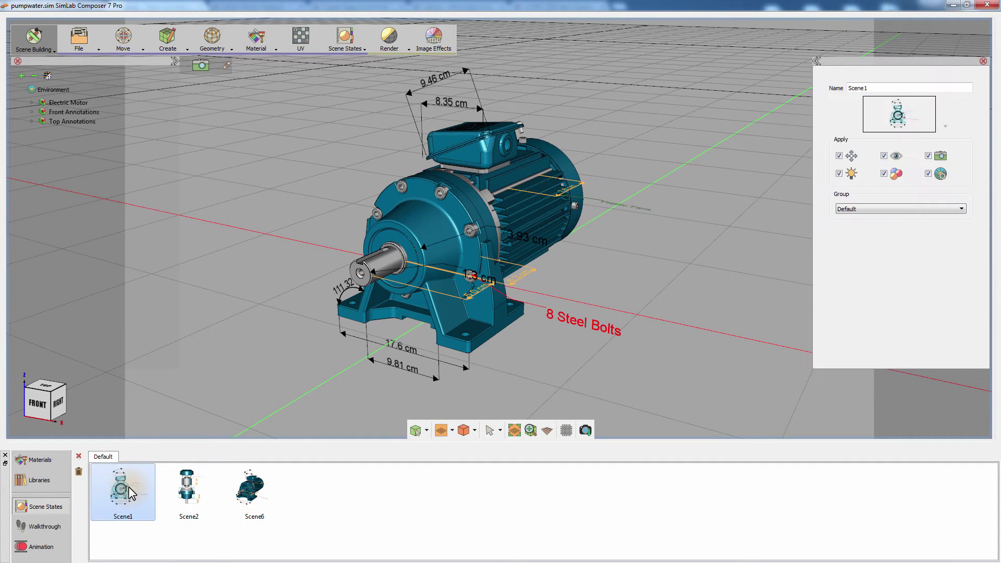
Name the scene states Front, Top and Perspective
double_click(858, 88)
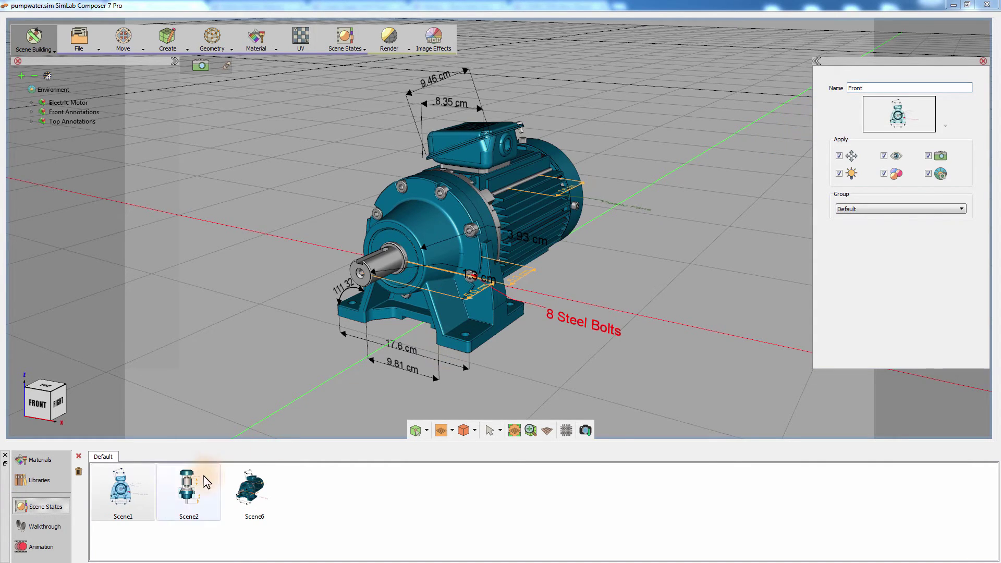
left_click(200, 482)
double_click(910, 86)
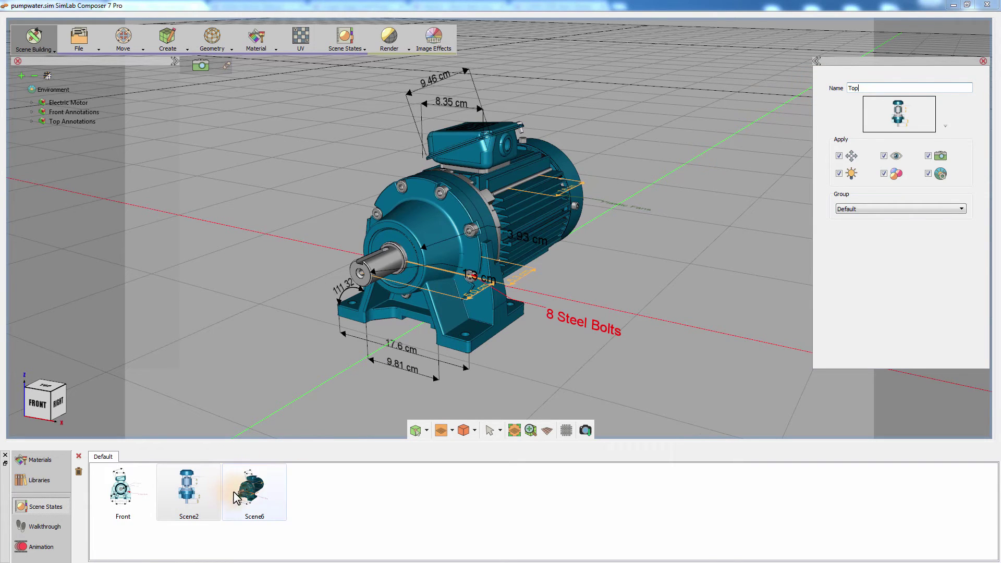
left_click(251, 488)
double_click(870, 87)
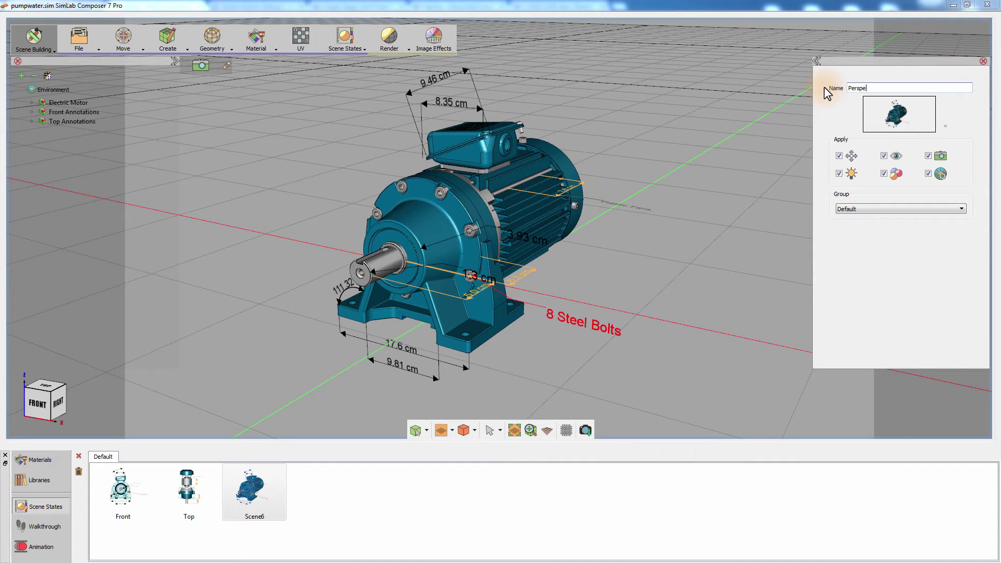
type("Perspective")
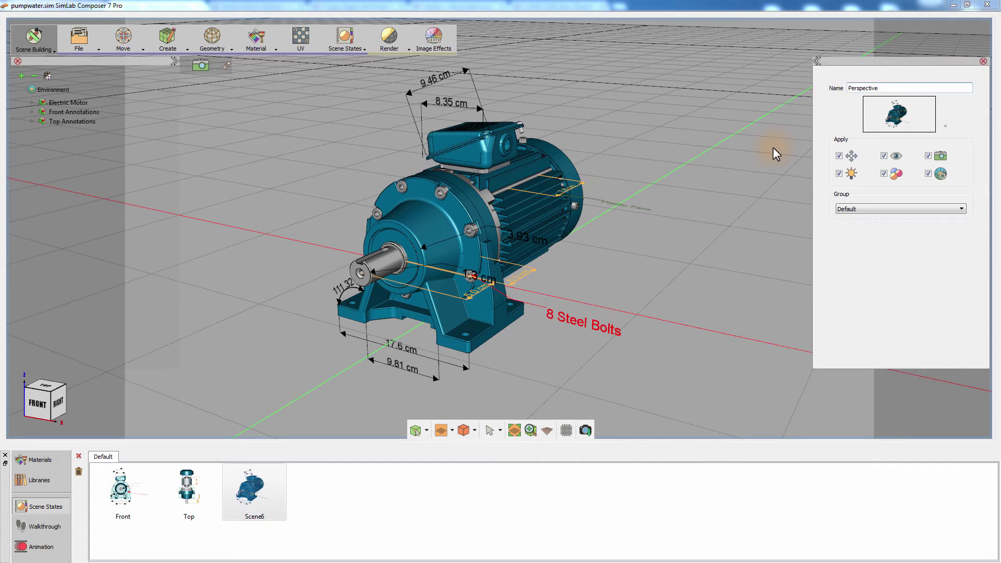
key("Return")
Test the Perspective, Top and Front scene states, ending on Perspective
left_click_drag(254, 490, 284, 416)
left_click_drag(201, 488, 289, 359)
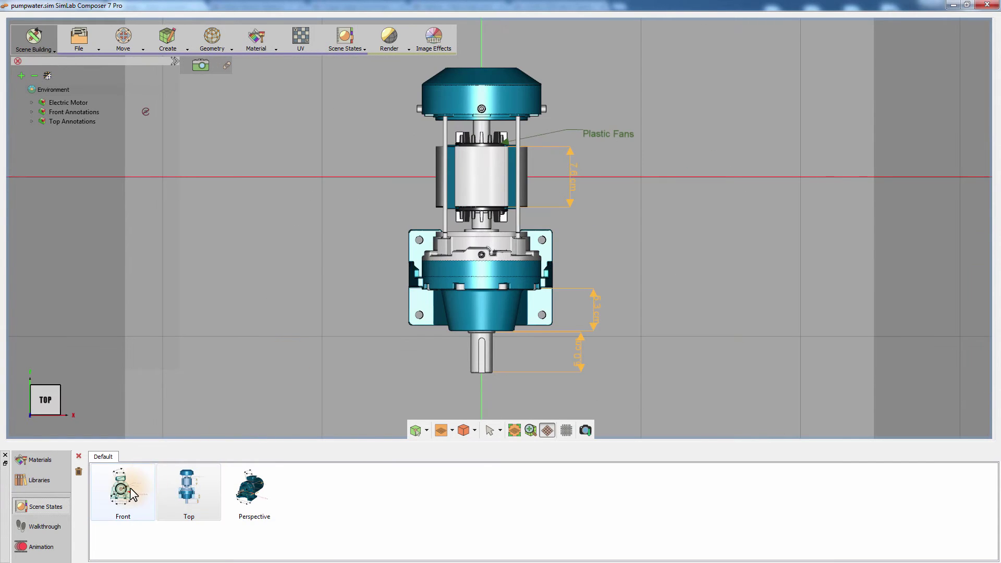
left_click_drag(127, 487, 220, 331)
left_click_drag(254, 487, 190, 342)
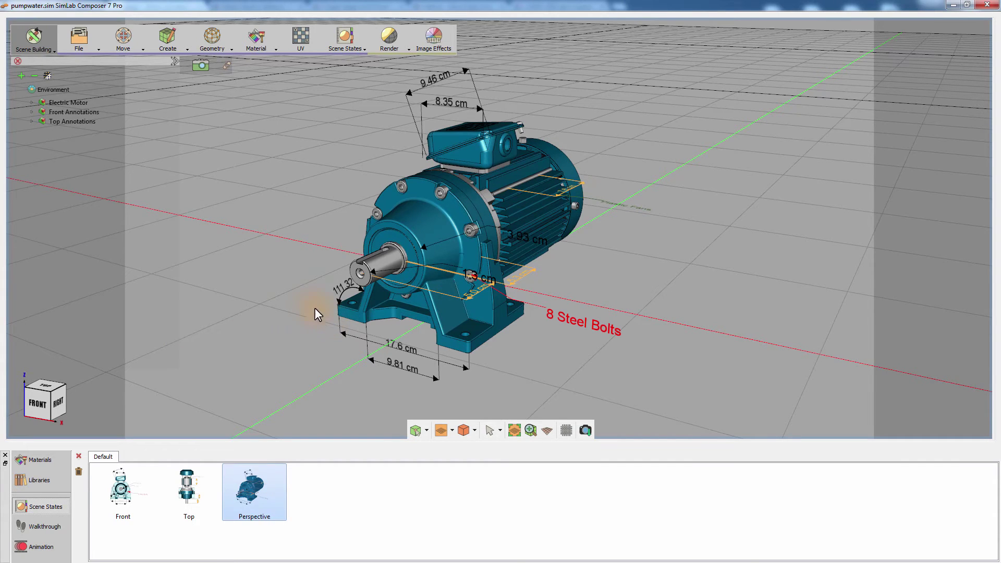
Create a new template from File > 3D PDF > Settings, launching Template Designer
left_click(78, 46)
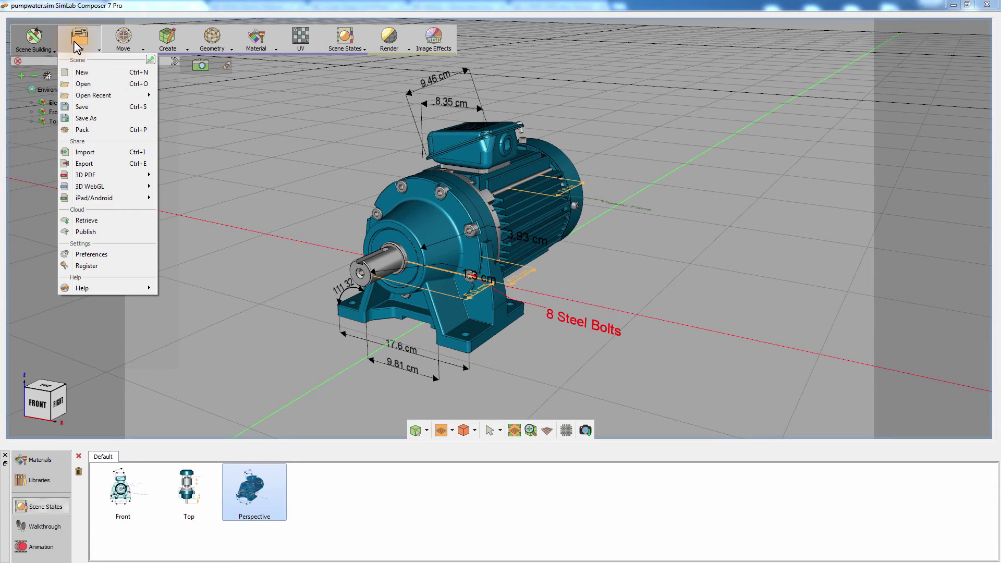
mouse_move(110, 176)
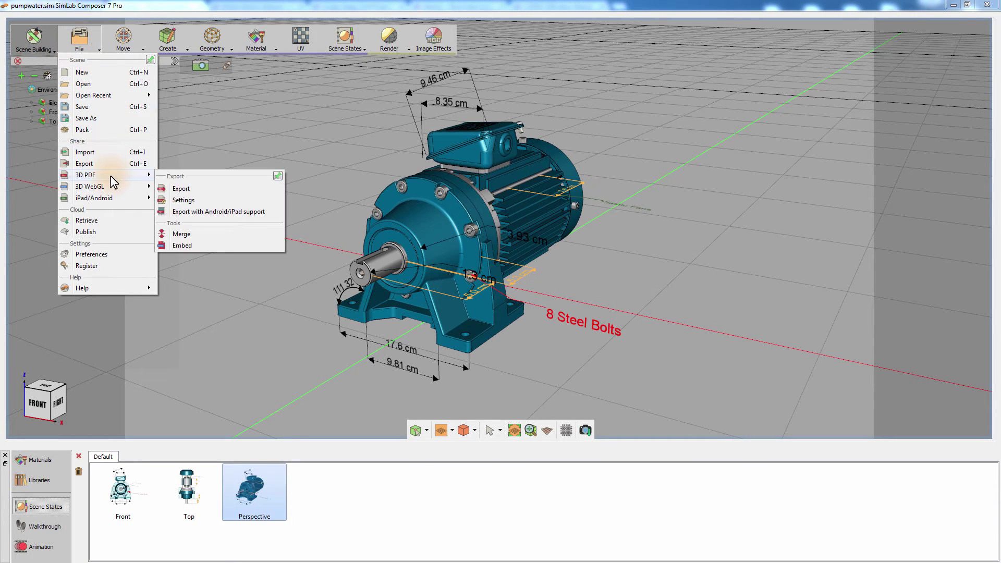
left_click(197, 203)
left_click(634, 368)
left_click_drag(633, 367, 637, 398)
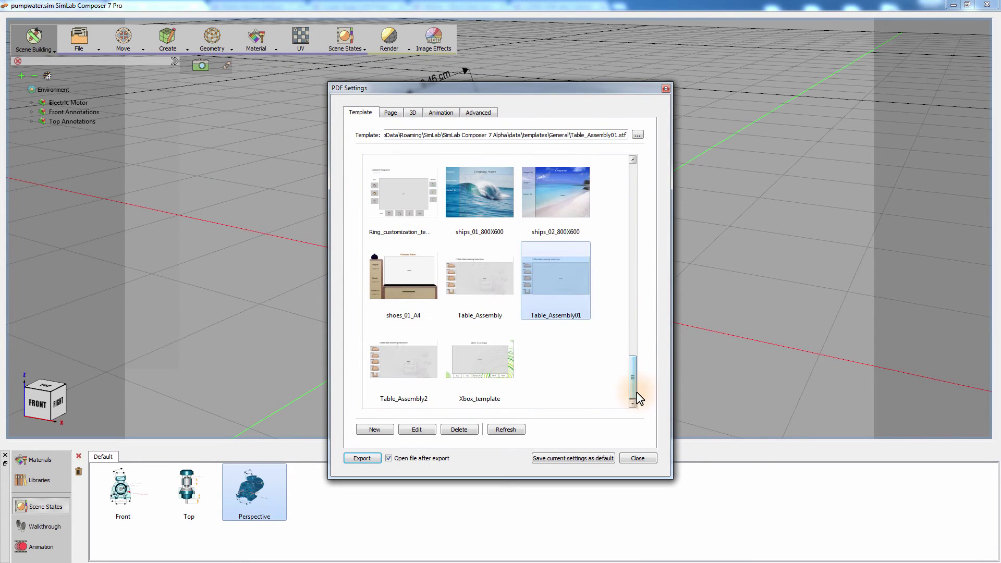
left_click(374, 429)
Set the template page size to 1500 × 1000
left_click_drag(374, 181, 351, 197)
type("1500")
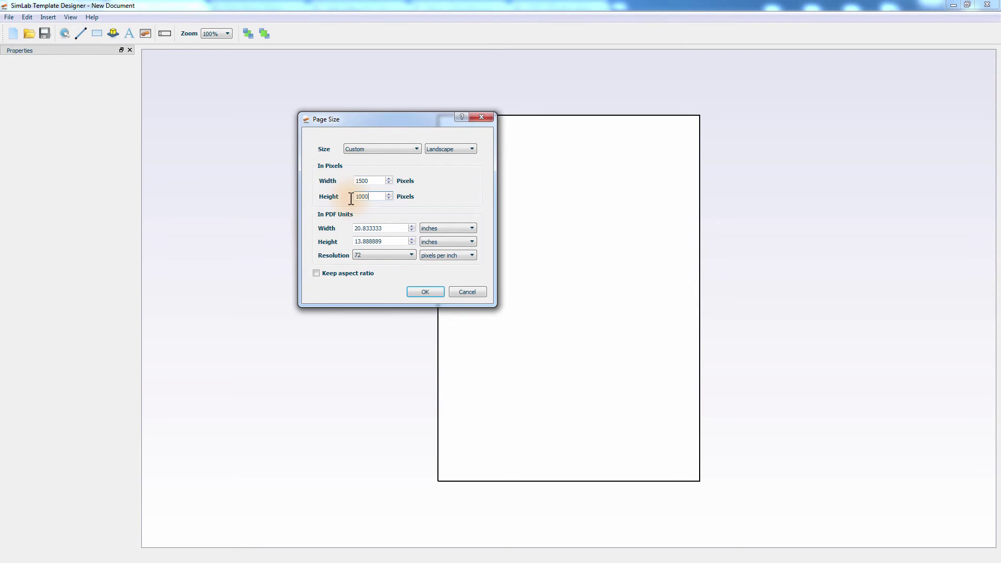
left_click(423, 290)
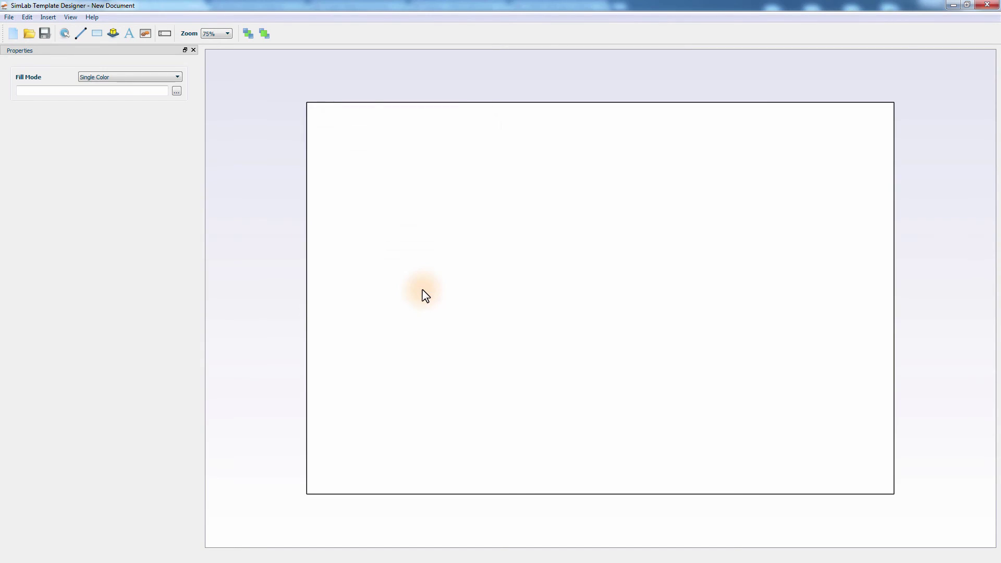
Place a 3D area on the page and stretch it to about 1311 × 700, starting near 116, 176
left_click(114, 33)
left_click(416, 201)
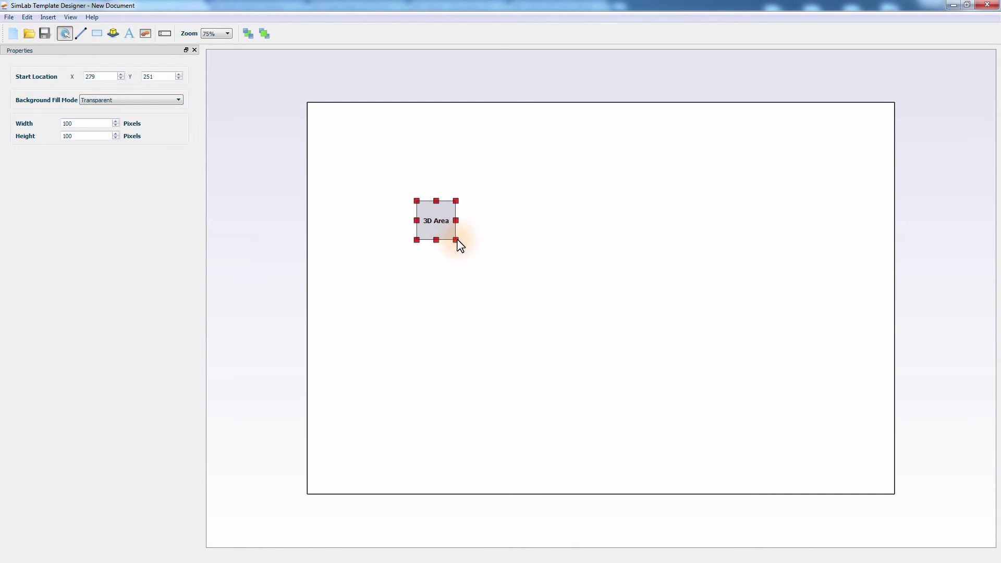
left_click_drag(457, 241, 867, 446)
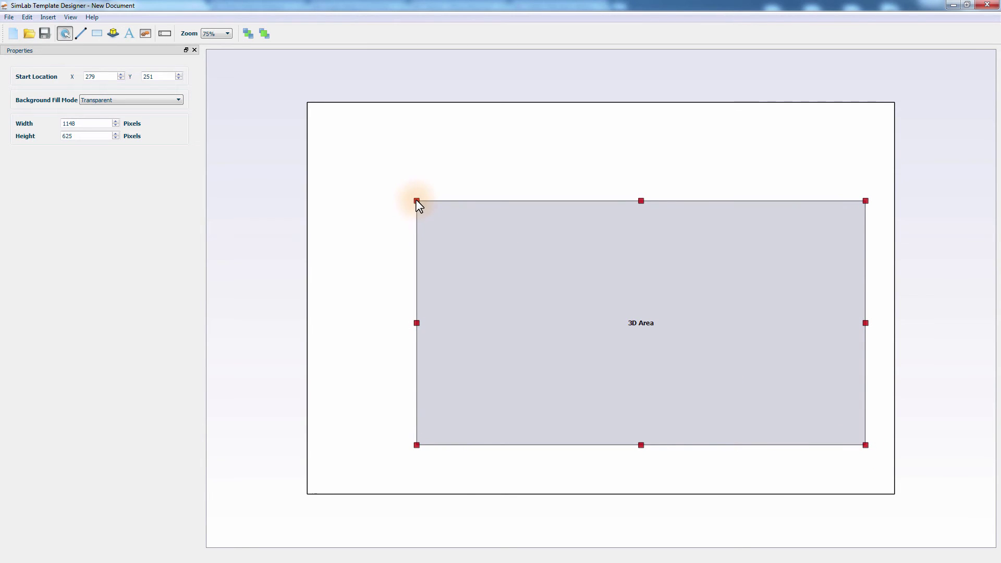
left_click_drag(417, 200, 351, 172)
Add a 28-point bold italic 'Electric Motor Design' title above the 3D area, near 150, 55
left_click(130, 35)
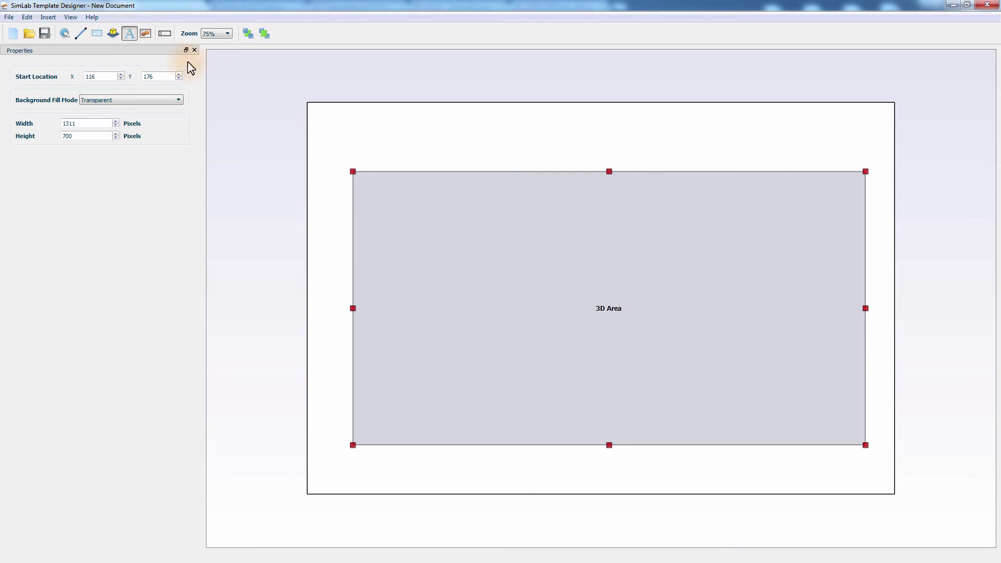
left_click(368, 135)
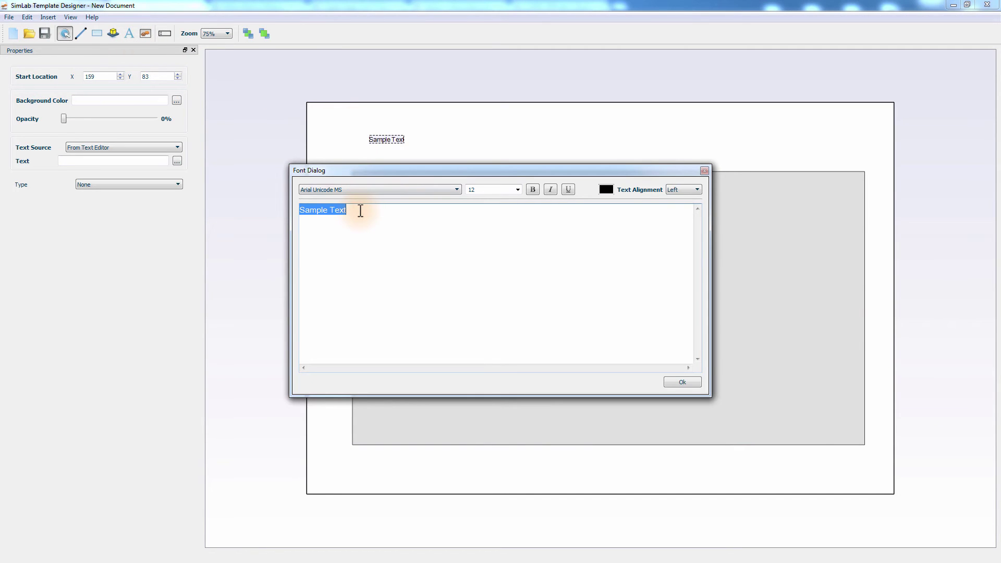
type("Elec")
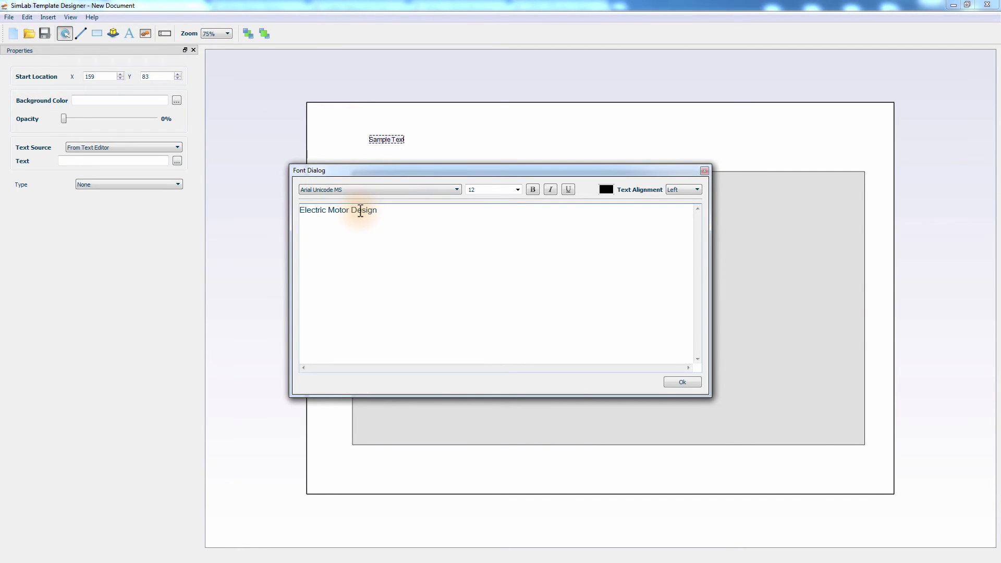
type("tric Motor Design")
triple_click(328, 210)
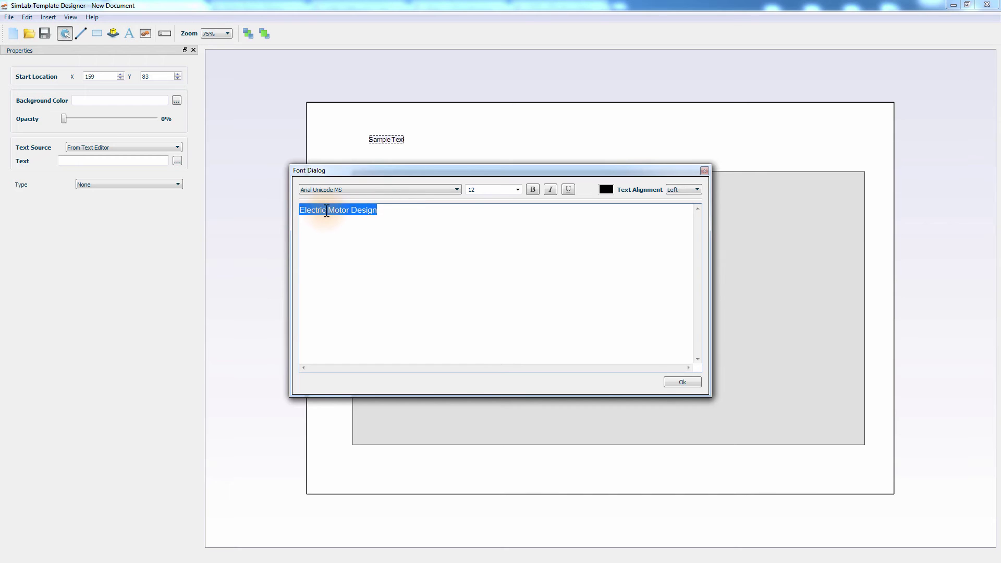
left_click(519, 194)
left_click_drag(518, 209, 515, 232)
left_click(495, 245)
left_click(534, 191)
left_click(551, 189)
left_click(674, 383)
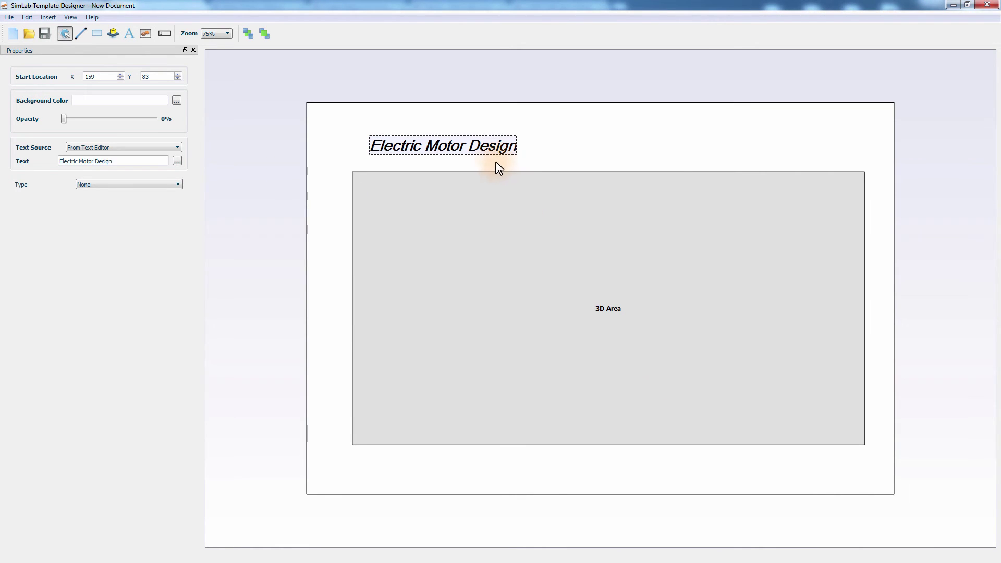
mouse_move(496, 152)
left_mouse_down()
mouse_move(484, 135)
mouse_move(492, 142)
left_mouse_up()
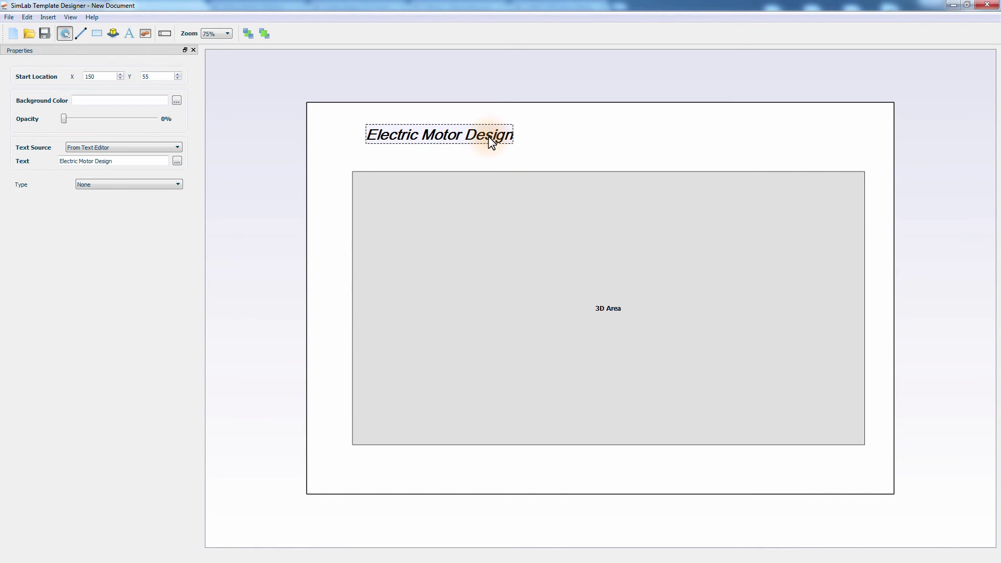
Add a 20-point 'Front Annotations' text label below the 3D area
left_click(129, 35)
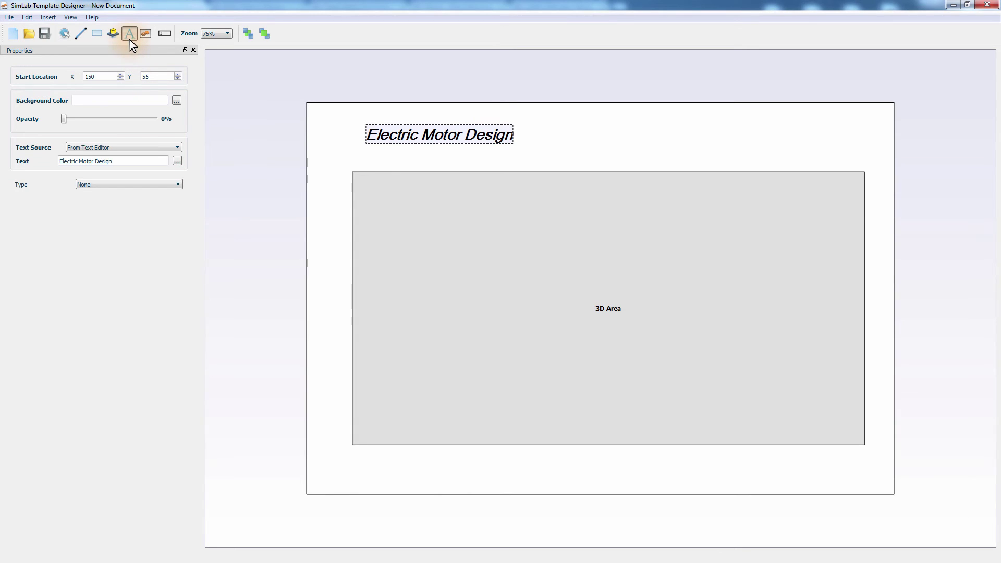
left_click(373, 469)
left_click_drag(369, 217, 332, 215)
key("ctrl+a")
type("Front Annotations")
left_click_drag(396, 223, 283, 210)
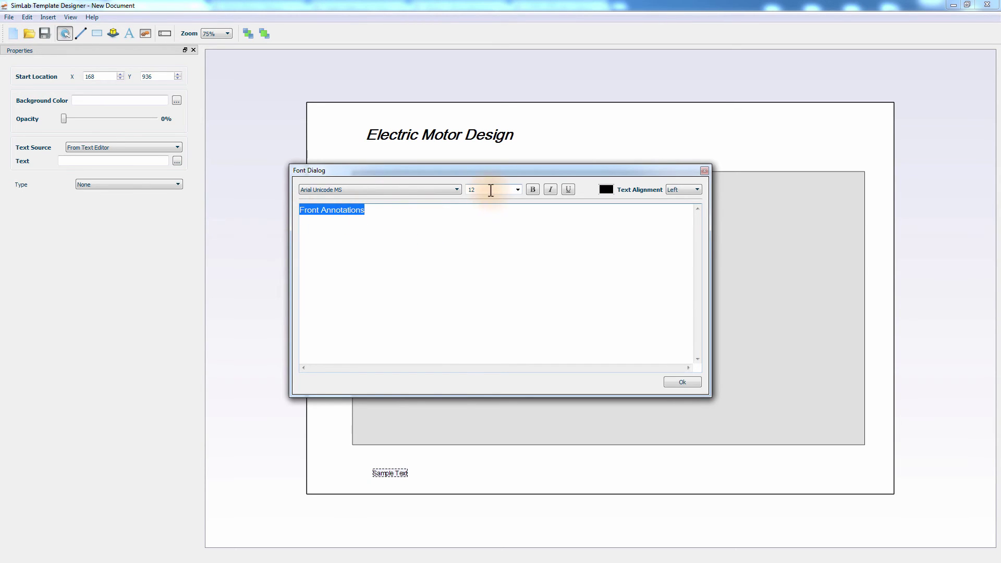
double_click(472, 190)
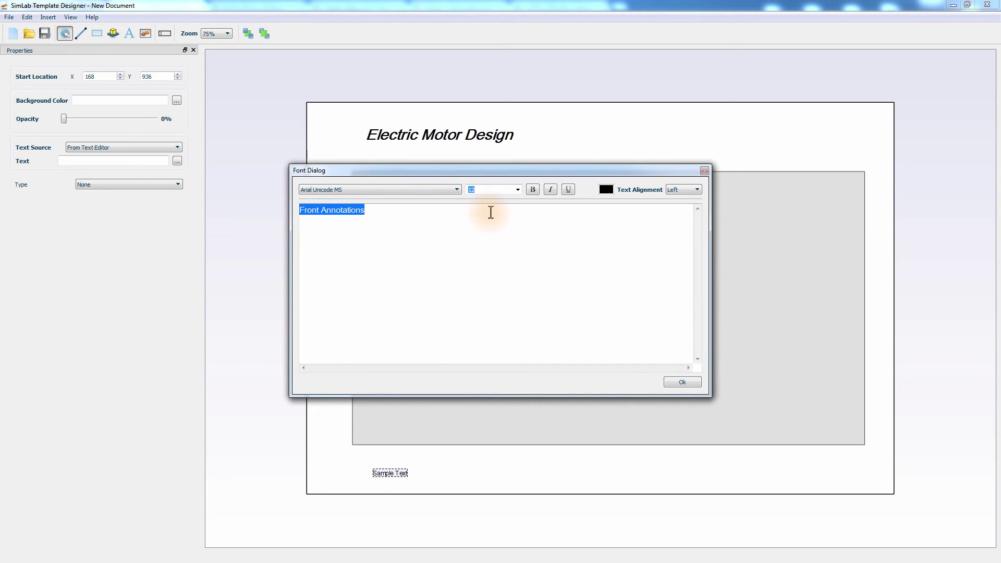
type("20")
key("Return")
left_click(682, 382)
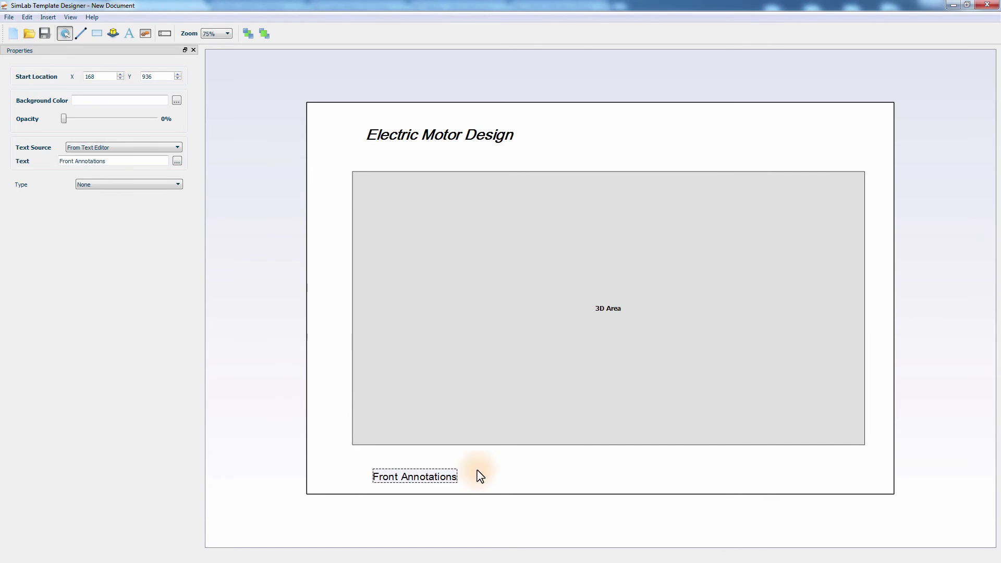
left_click_drag(440, 476, 434, 470)
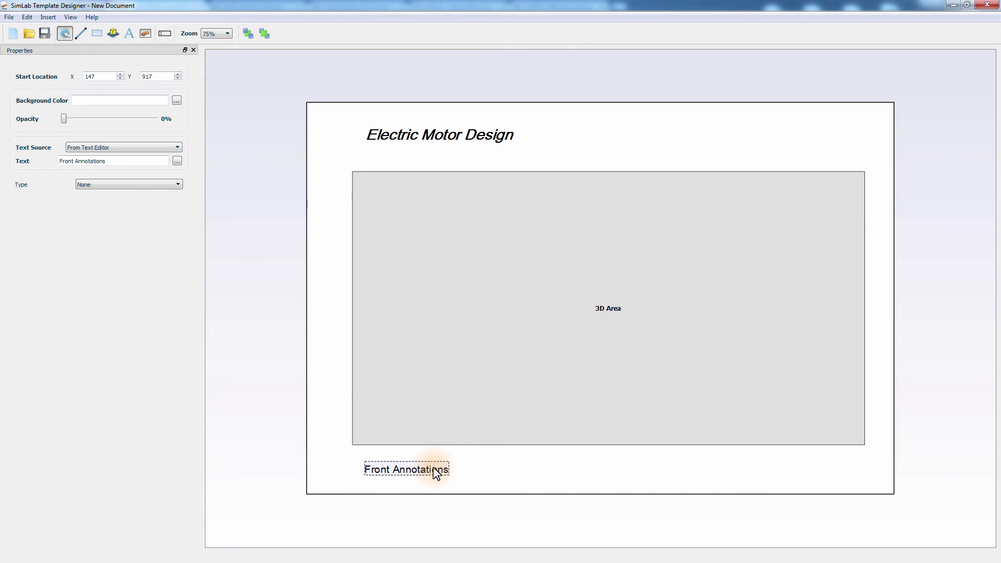
Place a second label to its right reading 'Top Annotations'
left_click_drag(434, 469, 544, 469)
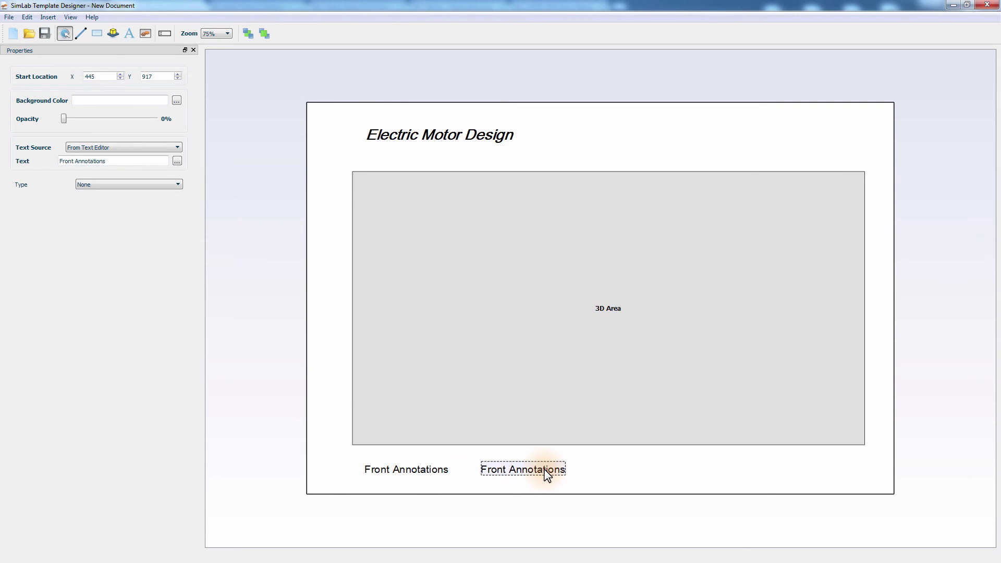
double_click(545, 470)
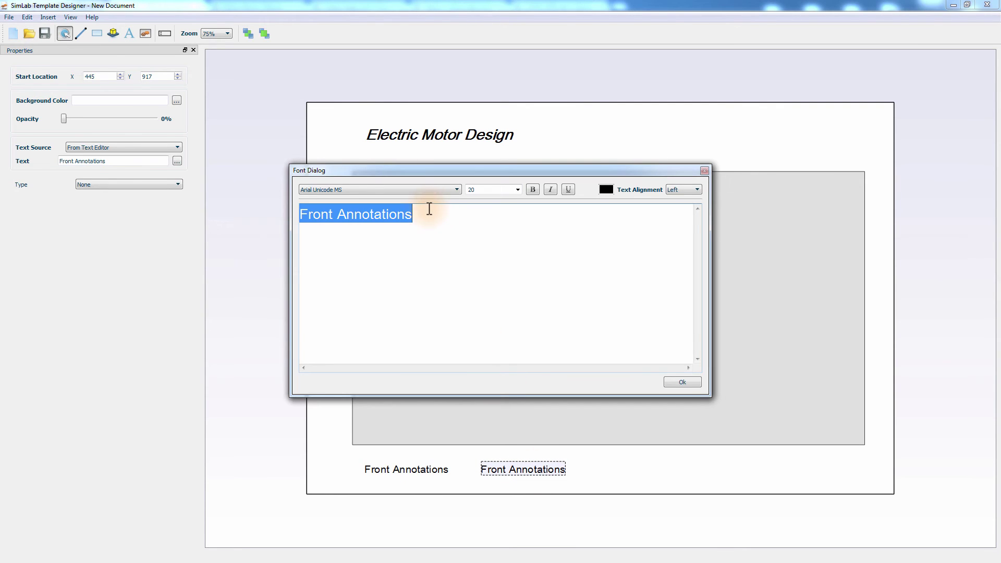
type("Top Annotations")
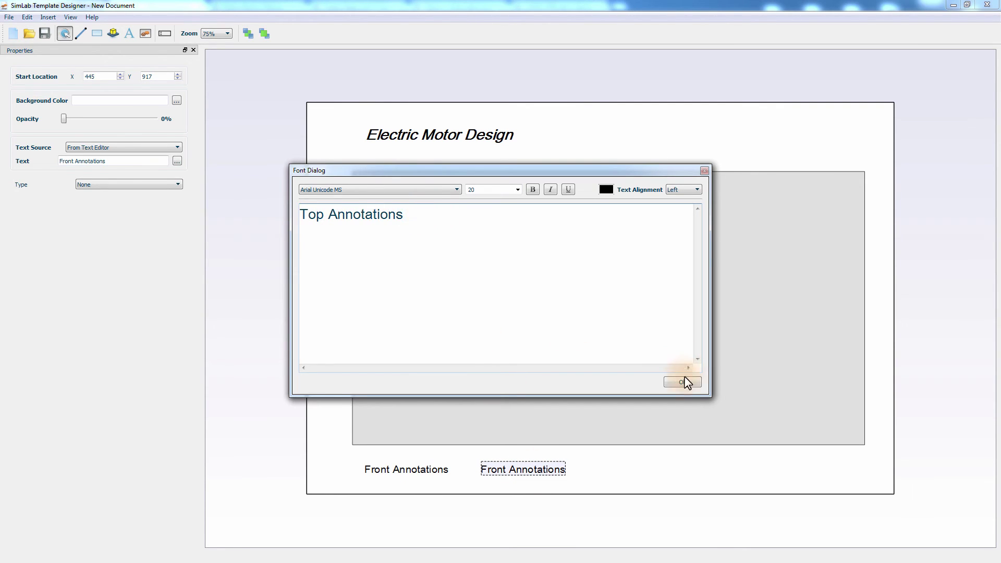
left_click(680, 382)
Place a third label at the bottom right reading 'Perspective', nudged slightly right
left_click_drag(542, 471, 837, 474, "ctrl")
double_click(837, 472)
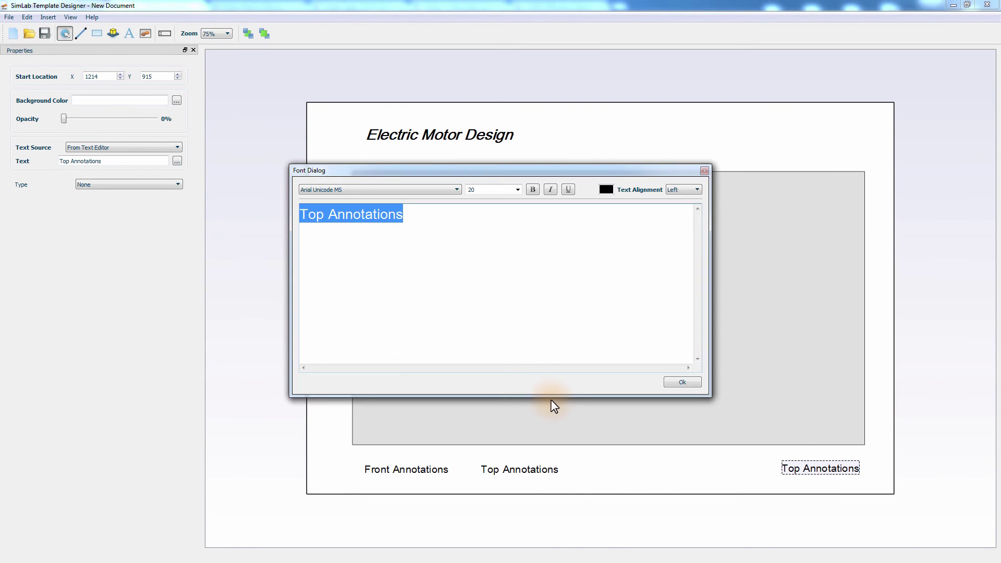
type("Perspective")
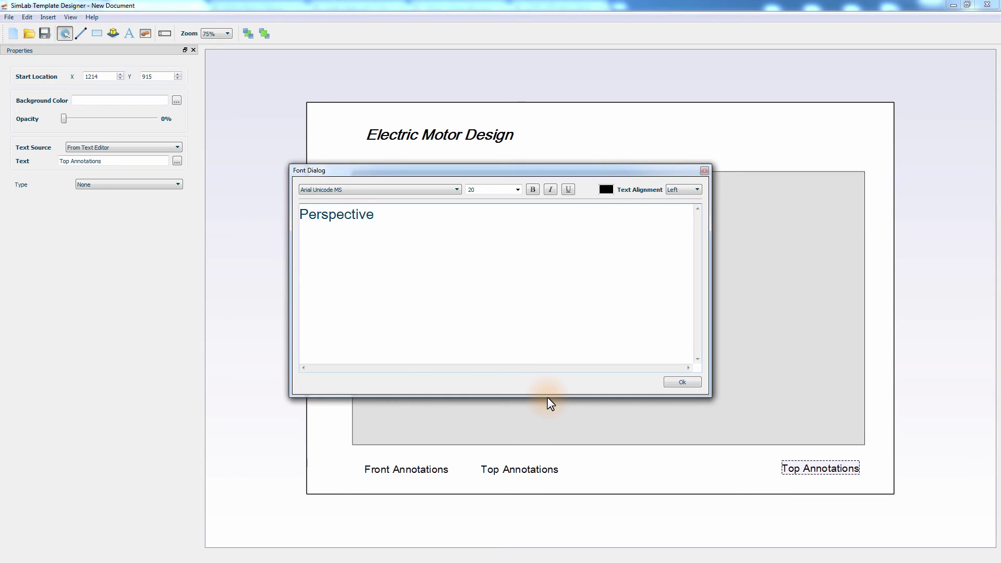
left_click(681, 383)
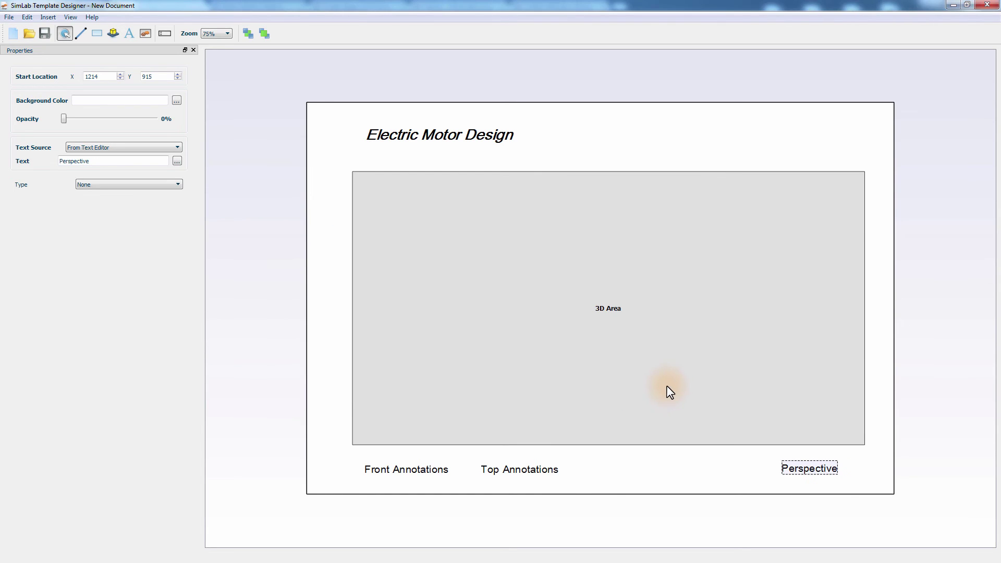
left_click_drag(804, 472, 823, 473)
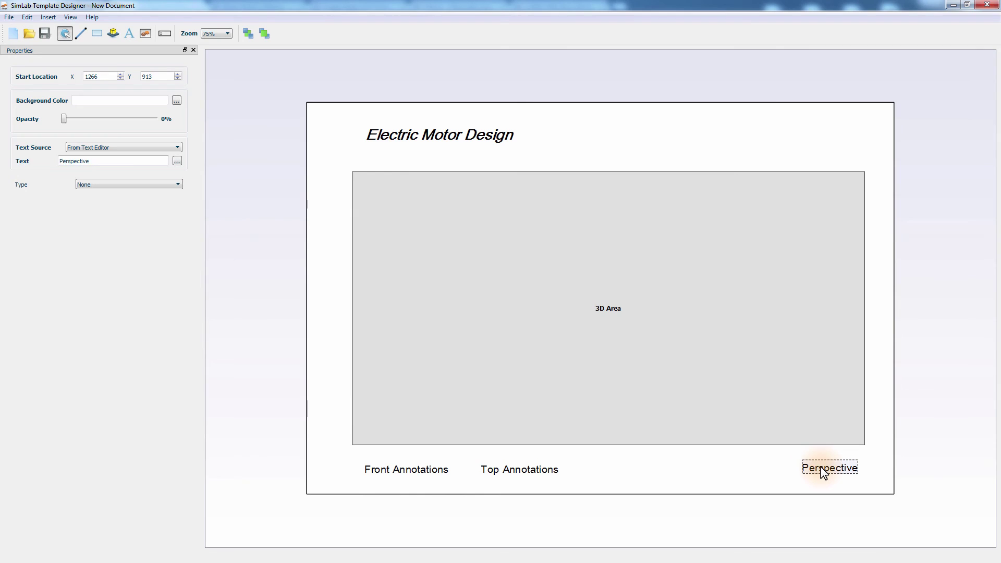
Set the Front Annotations and Top Annotations labels to trigger the Front and Top scene states
left_click(419, 475)
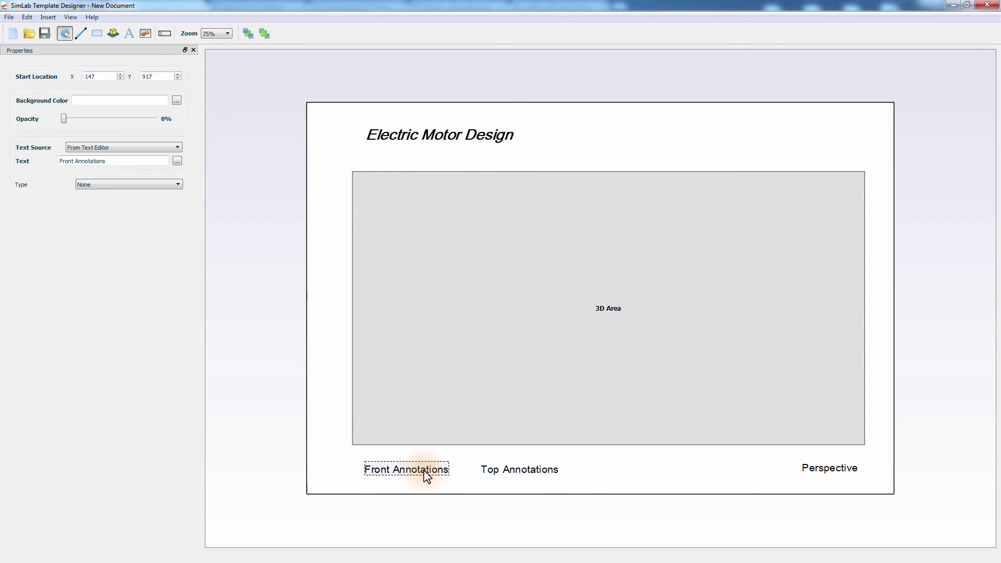
left_click(140, 185)
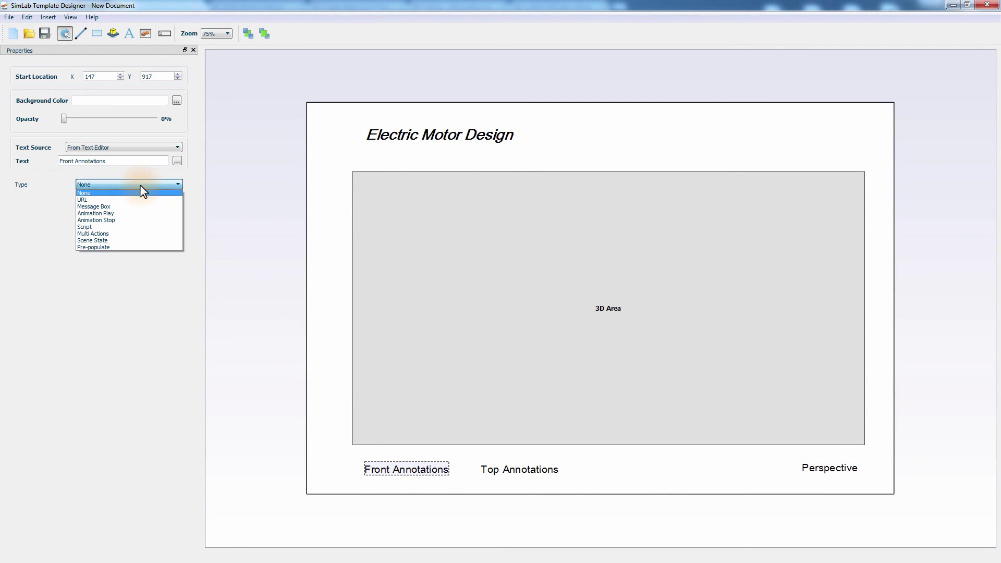
left_click(113, 241)
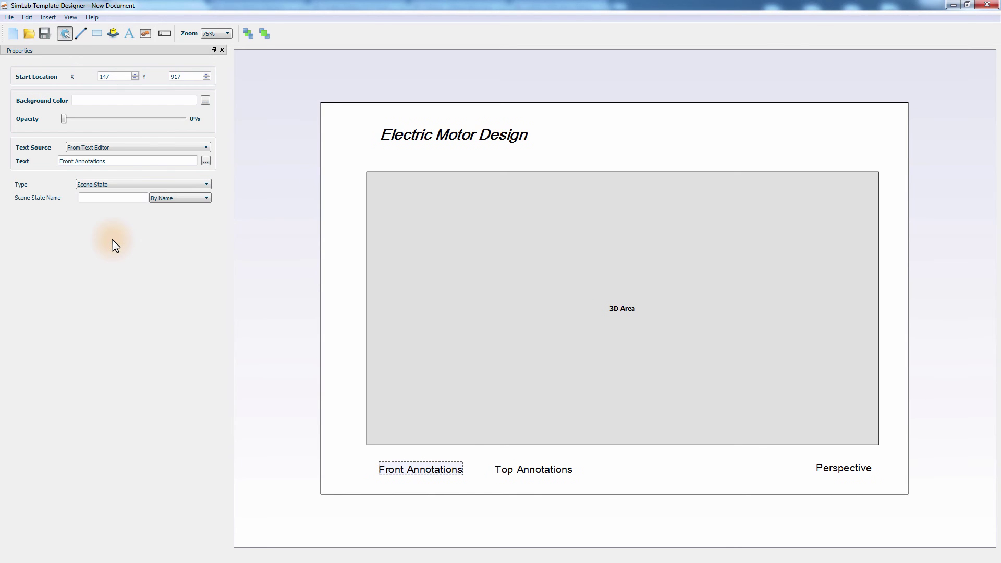
left_click(124, 198)
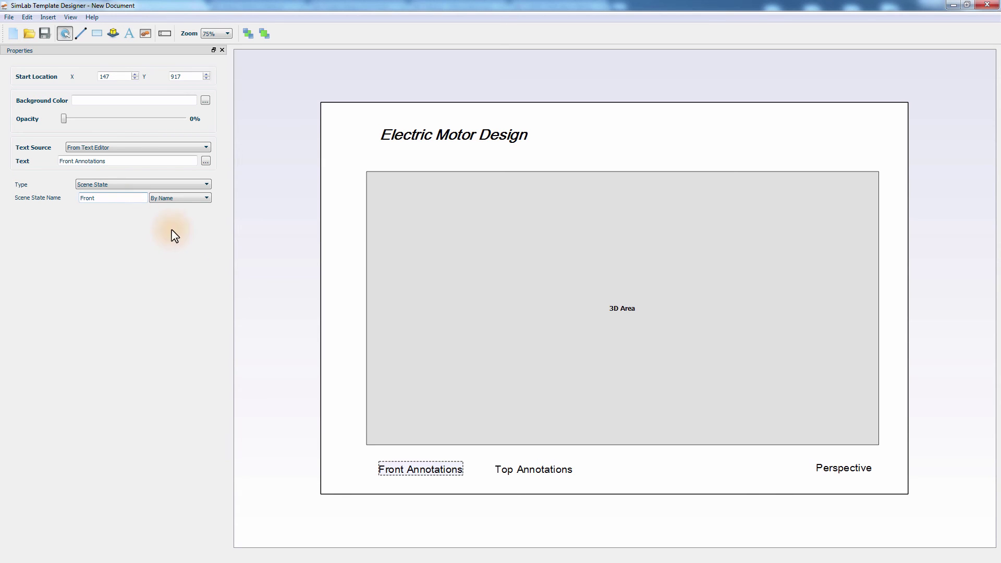
left_click(536, 472)
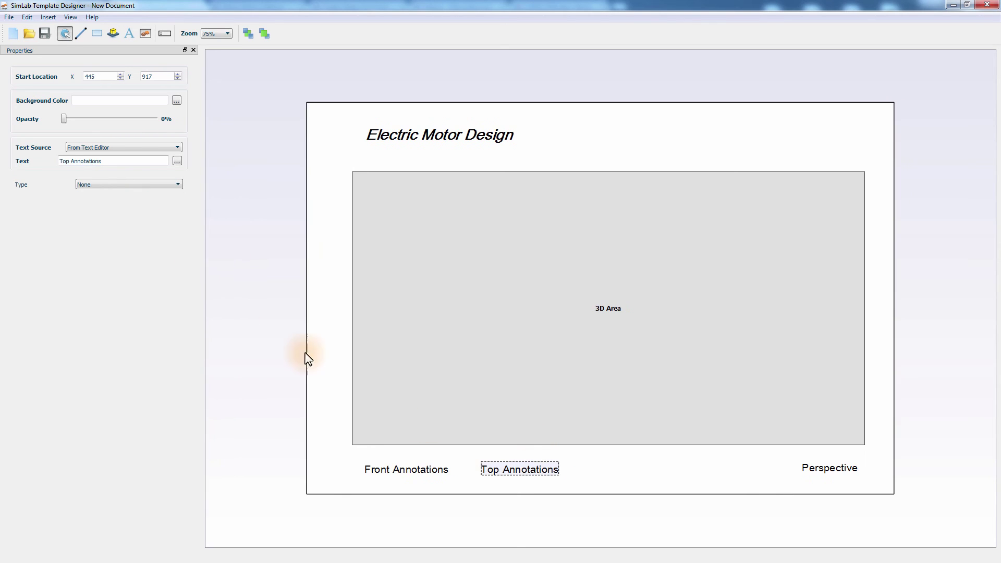
left_click(119, 184)
left_click(99, 240)
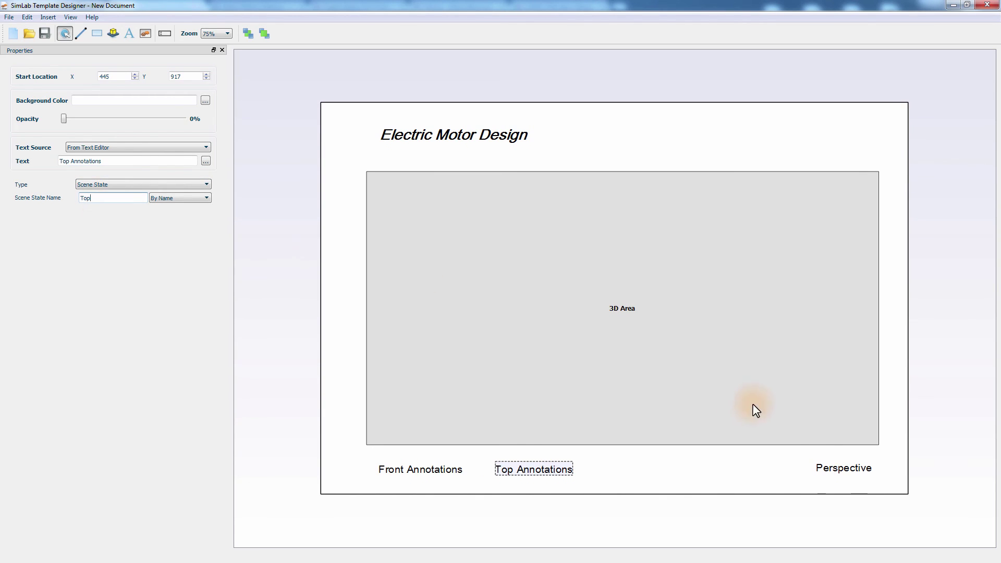
Set the Perspective label to trigger the Perspective scene state
left_click(835, 469)
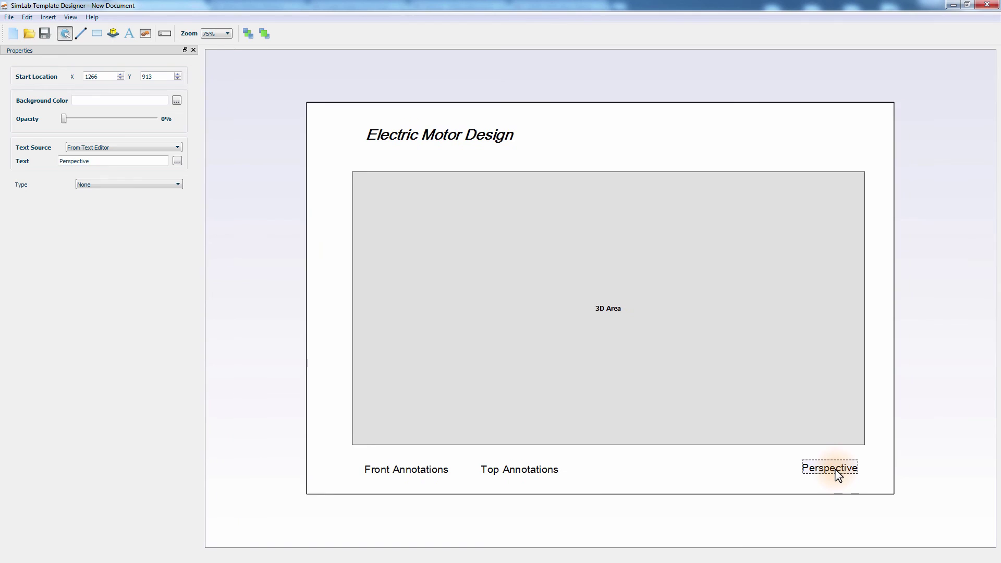
left_click(101, 186)
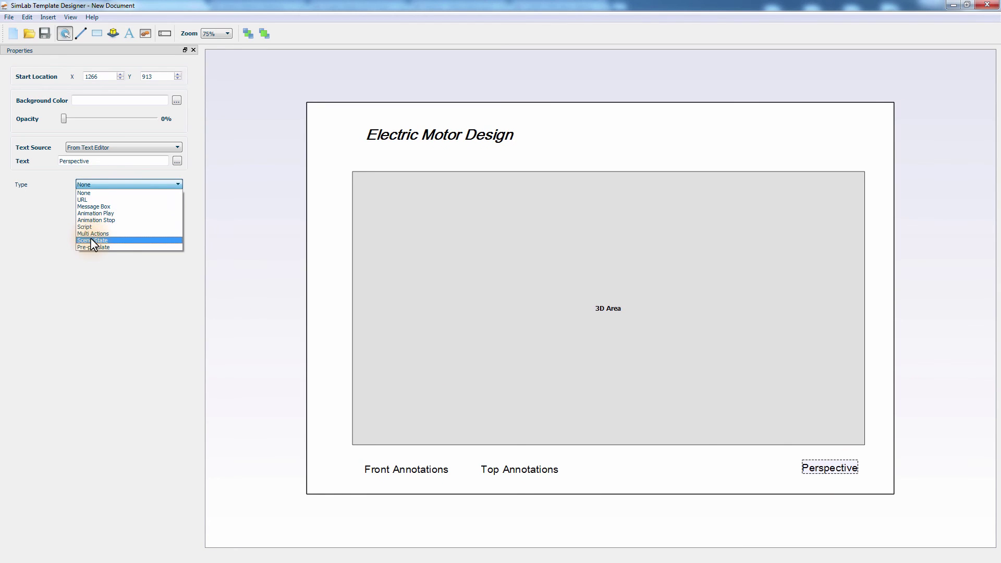
left_click(92, 240)
left_click(100, 199)
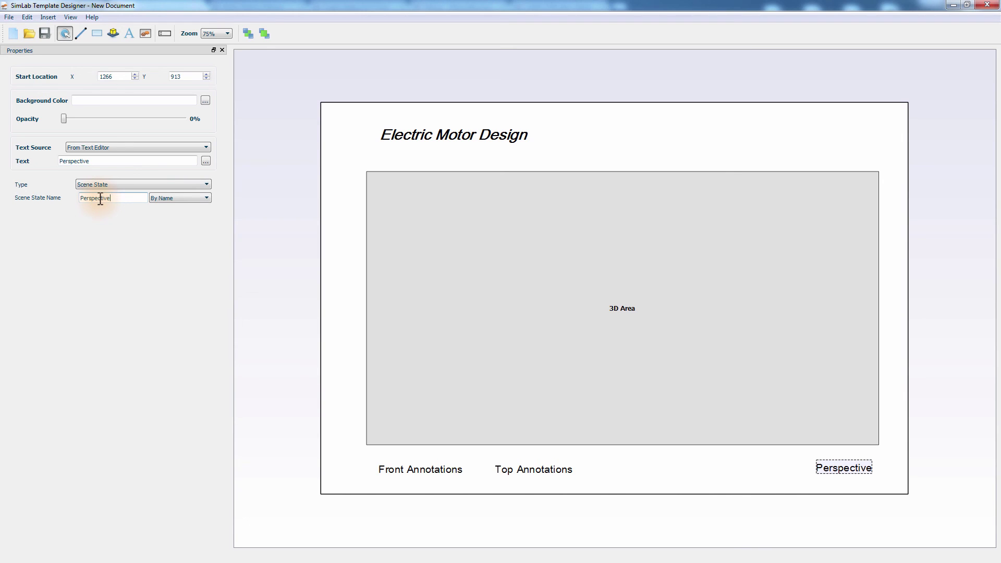
Save the template as 'ElectricMotor'
left_click(9, 17)
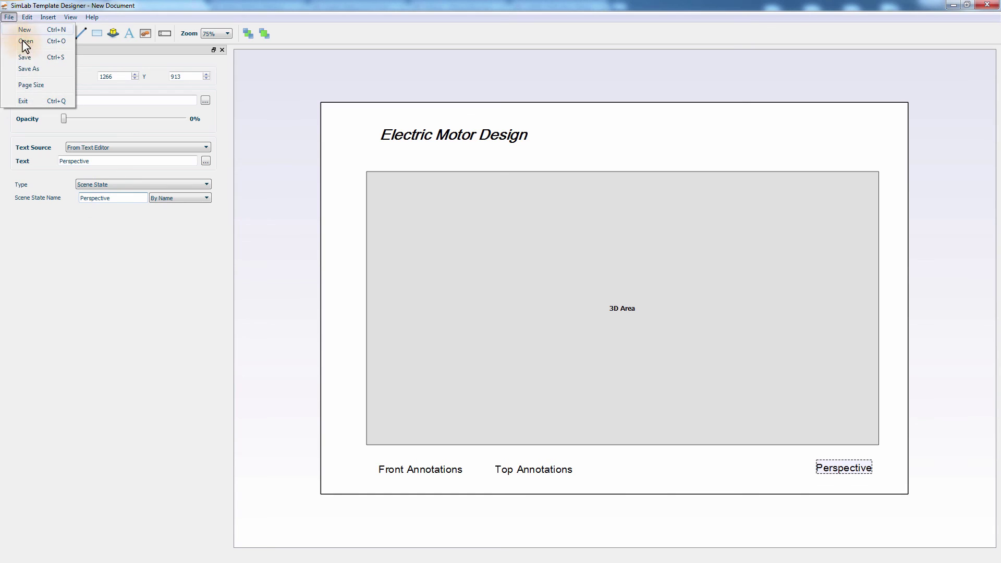
left_click(30, 69)
type("ElectricMotor")
left_click(673, 399)
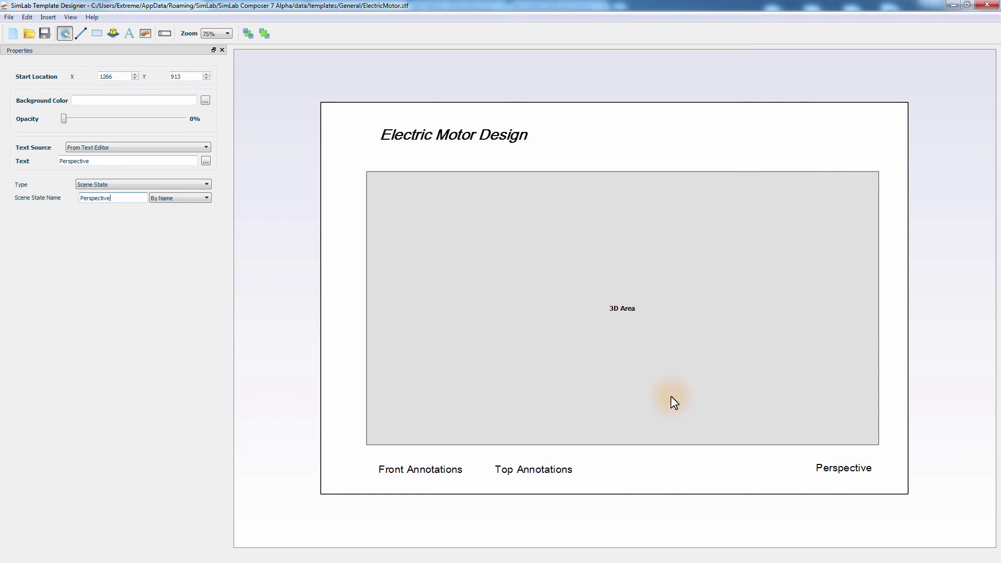
Close the designer, refresh the template list and choose the ElectricMotor template
left_click(987, 5)
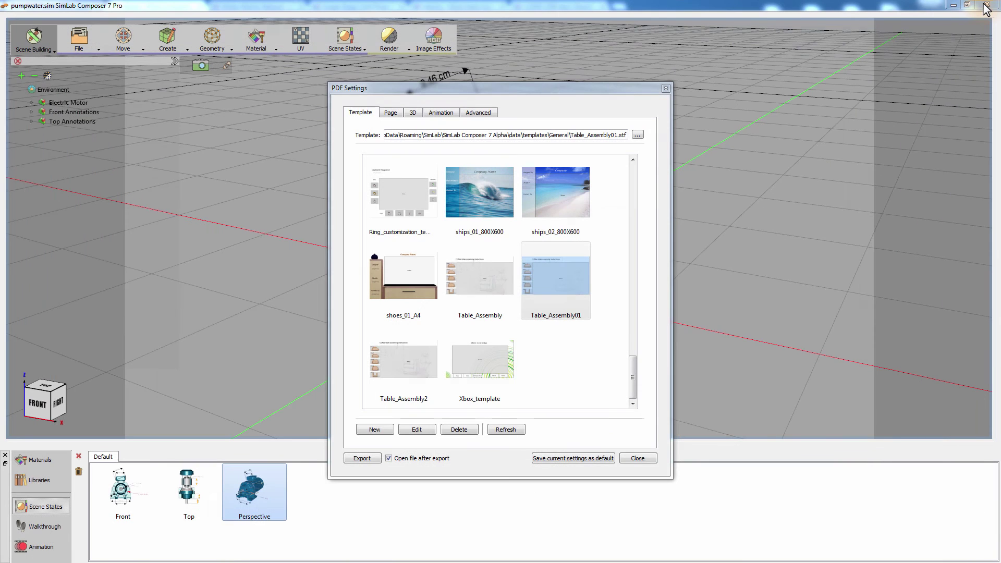
left_click(509, 429)
left_click(636, 394)
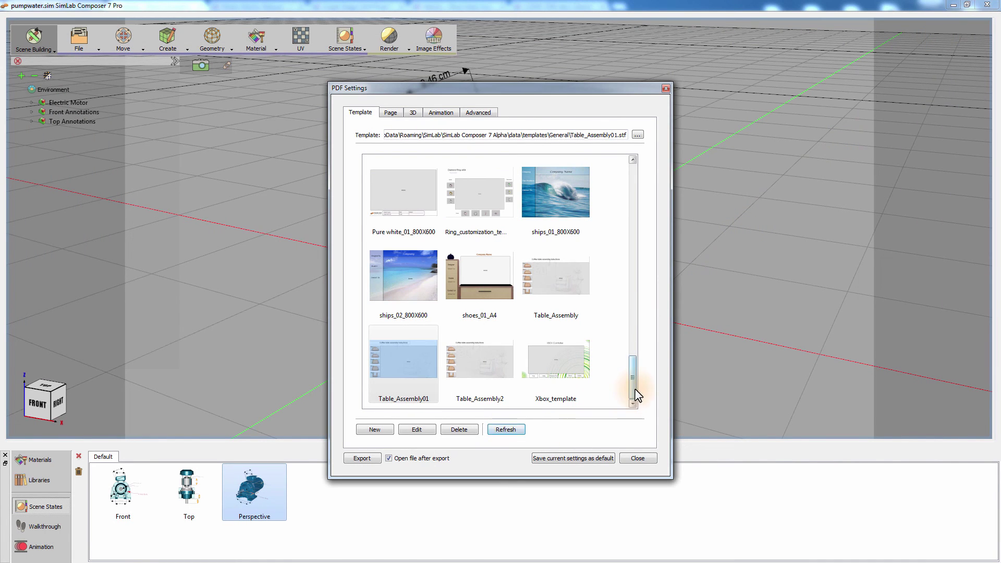
left_click(568, 304)
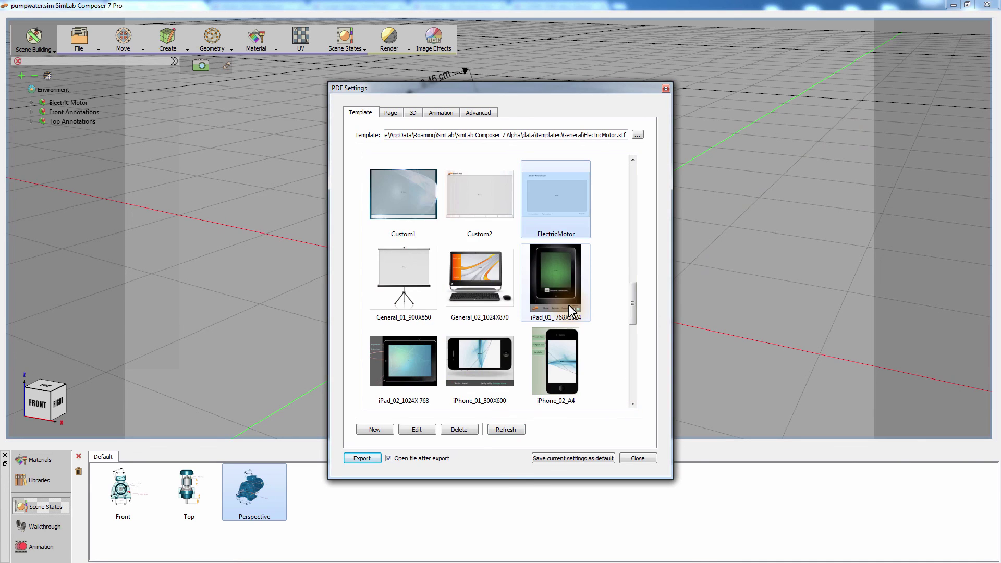
left_click(553, 208)
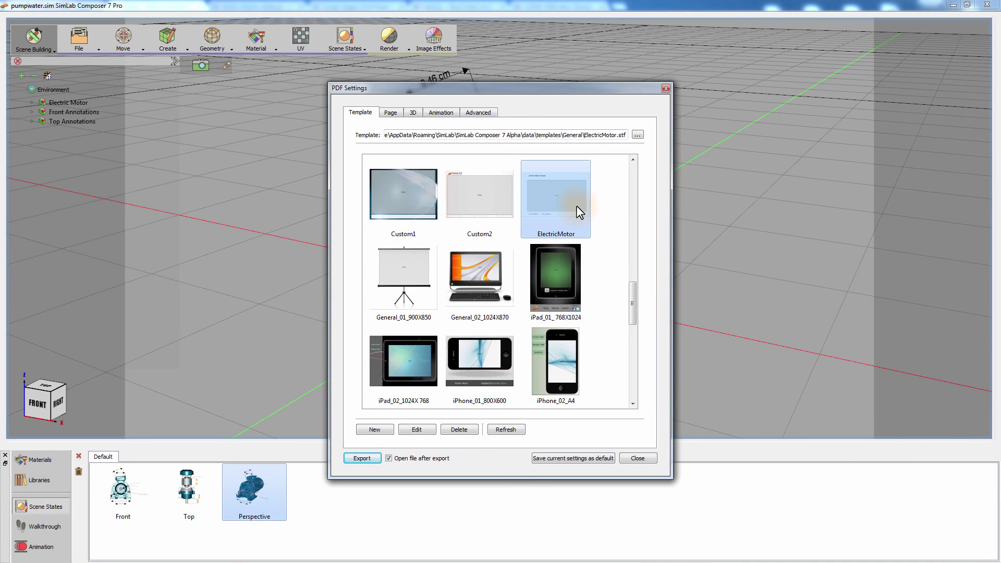
Export the 3D PDF as 'Electric Motor Design' with all three scene states included
left_click(362, 458)
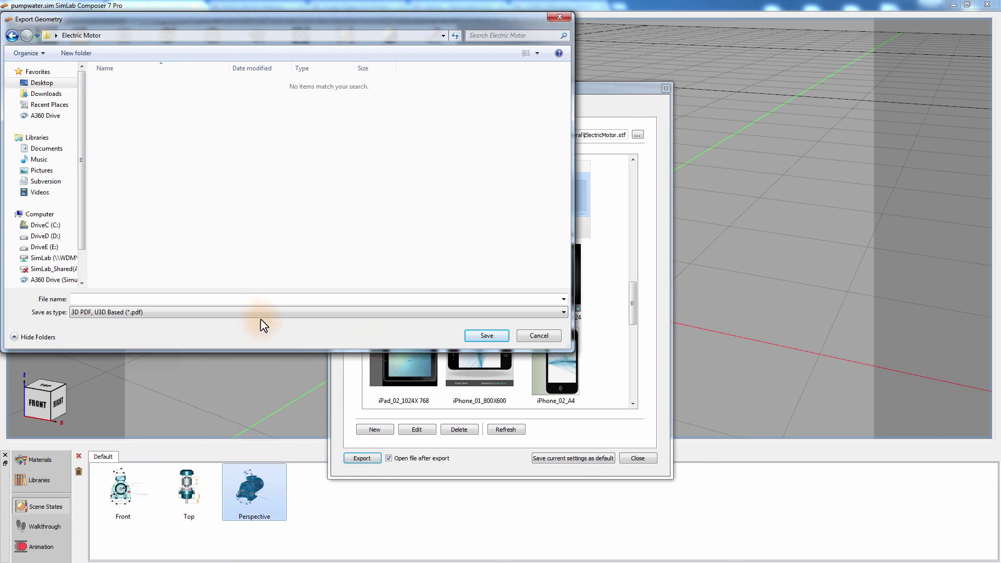
left_click(146, 299)
type("Electric Motor")
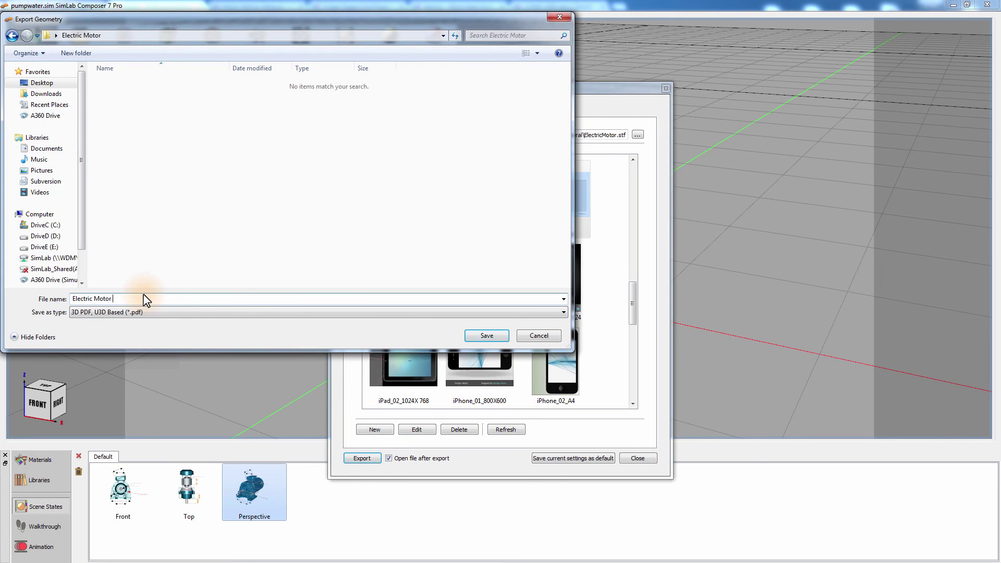
type(" Design")
left_click(494, 336)
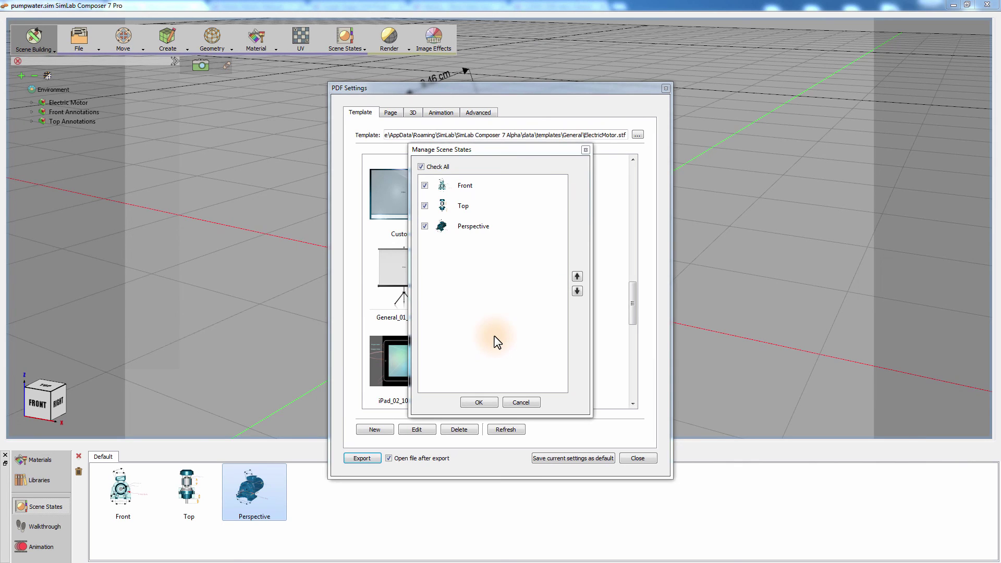
left_click(480, 403)
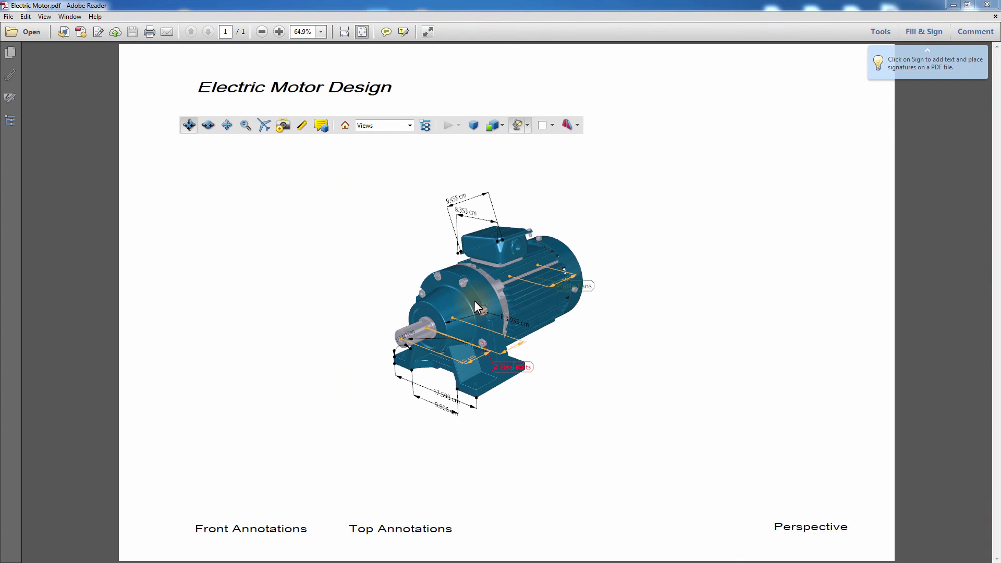
Rotate the motor, then switch to the Front Annotations and Top Annotations views from the page links
mouse_move(474, 300)
left_mouse_down()
mouse_move(483, 281)
mouse_move(472, 289)
left_mouse_up()
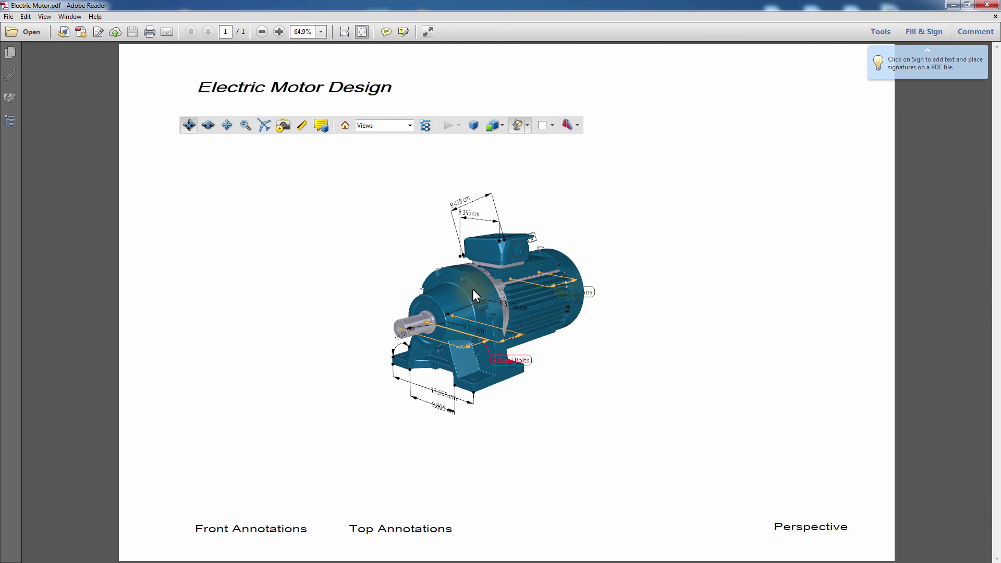
left_click(271, 530)
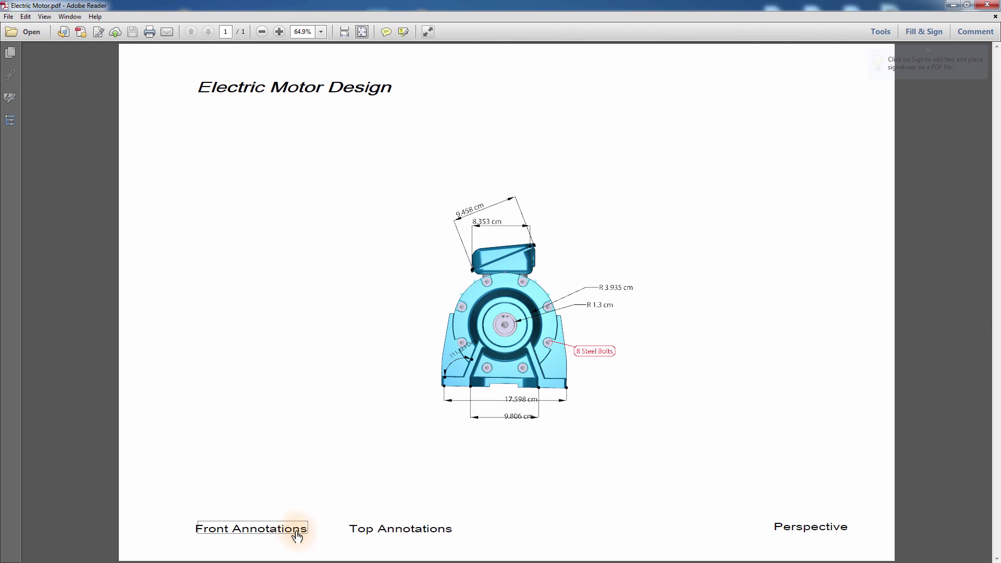
left_click(400, 536)
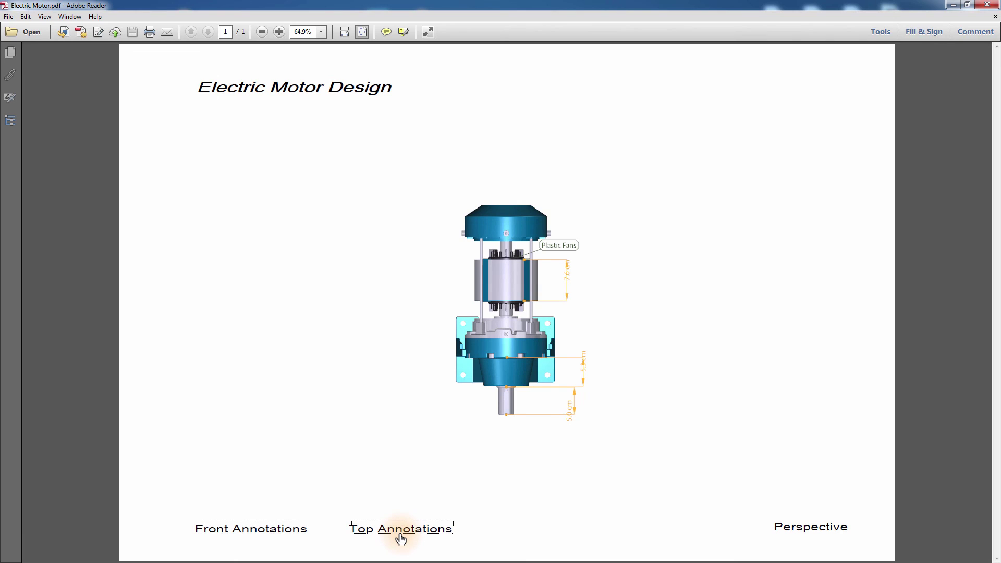